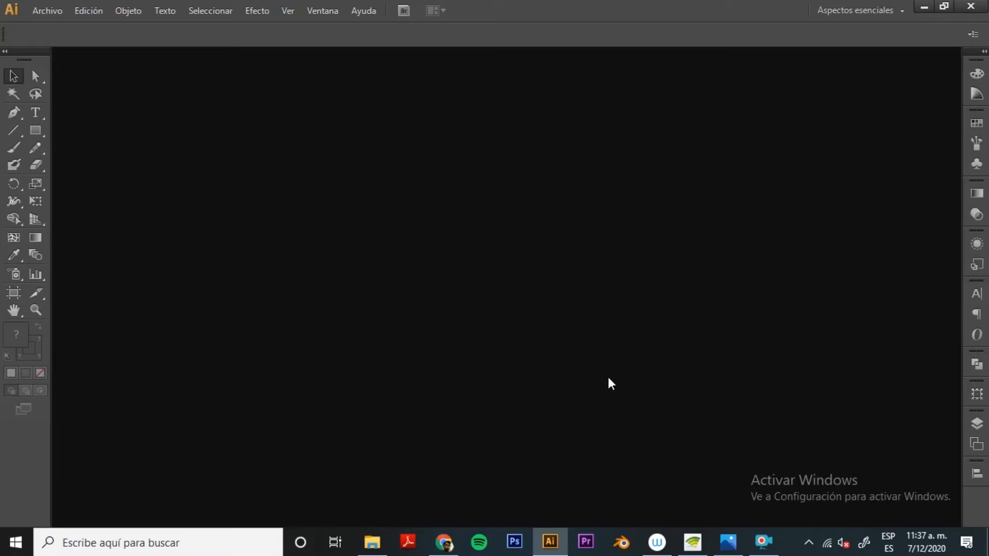
Step: Open the BODOQUE_CAMINATA image from the EJEMPLOS folder
click(44, 8)
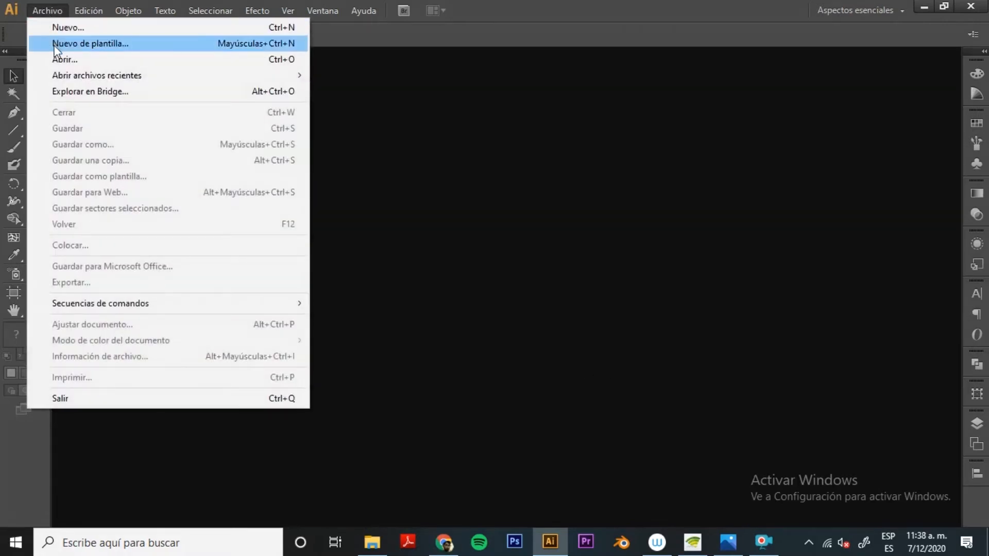
click(56, 59)
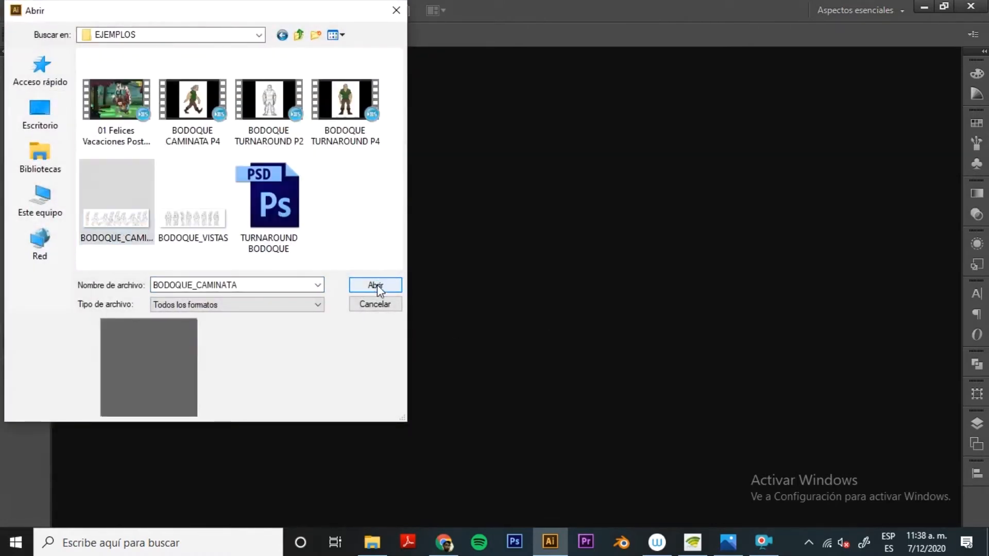
click(376, 287)
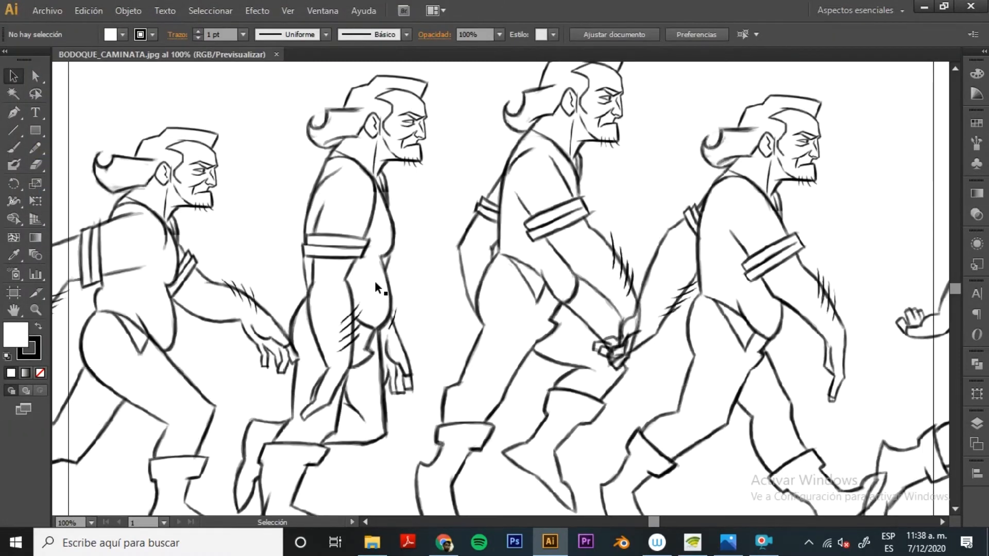
Step: Extend the artboard on both sides to cover the full walk-cycle image, about 3033 px wide
key(ctrl+minus)
key(ctrl+minus)
key(ctrl+minus)
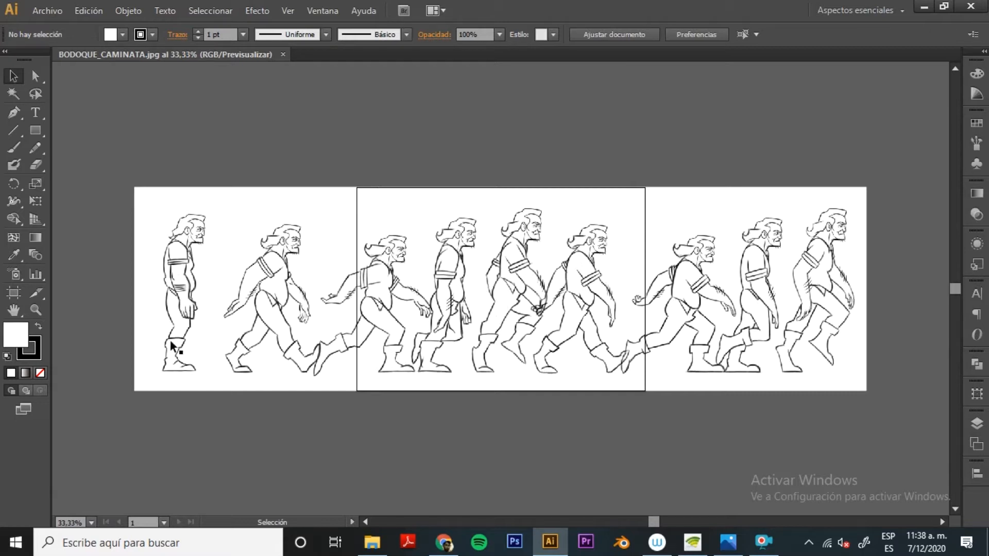
click(13, 292)
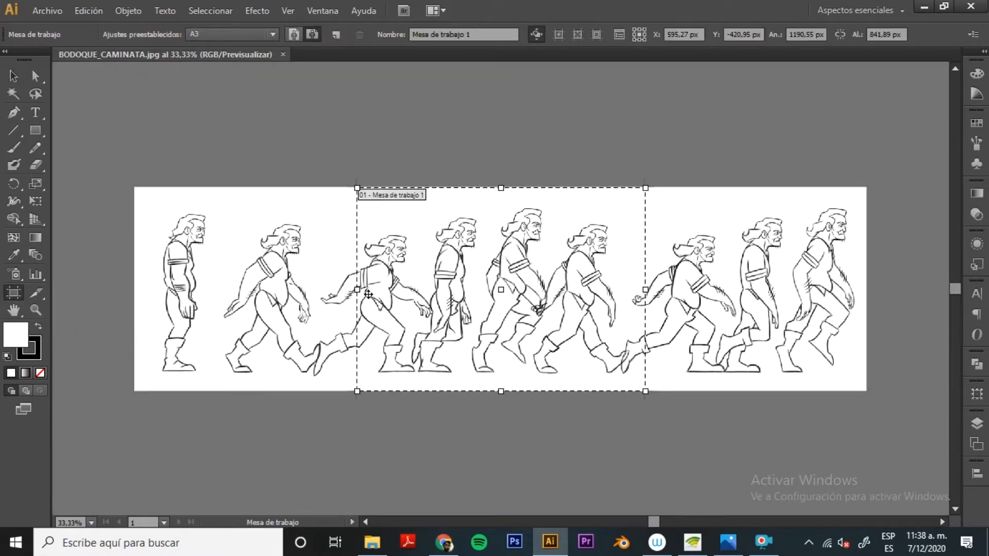
drag(357, 290, 133, 307)
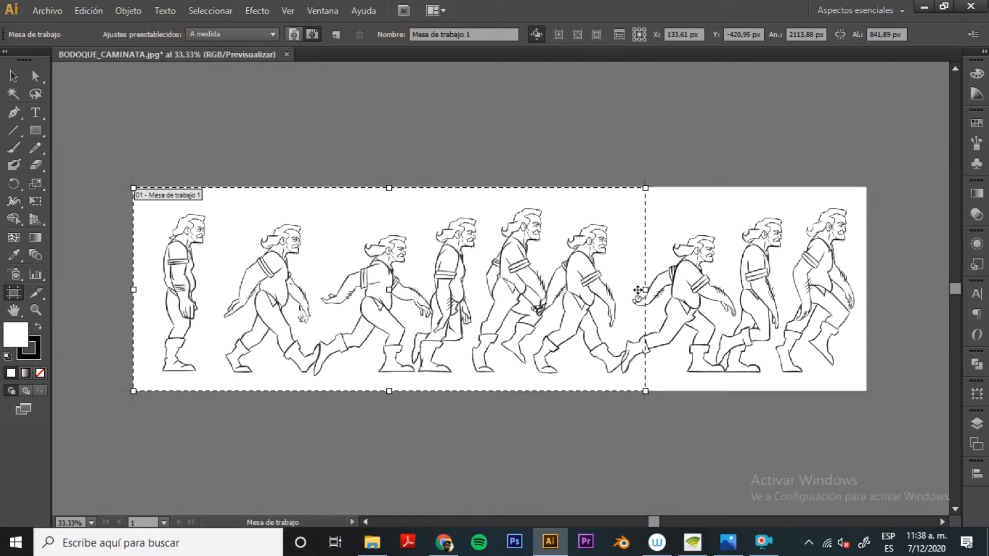
drag(645, 290, 867, 276)
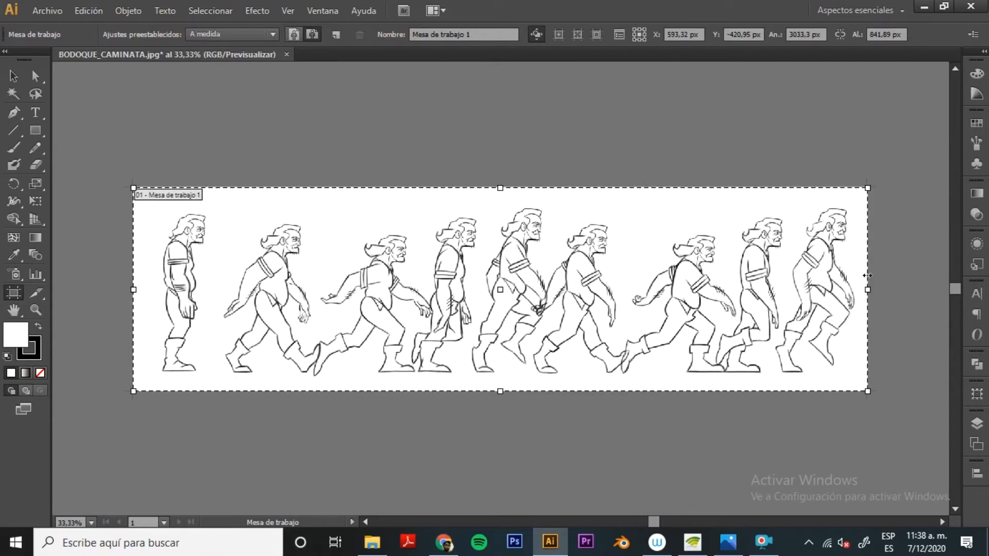
Step: Add an empty layer beneath the image's layer and rename the image's layer "refe caminata"
click(13, 78)
click(674, 353)
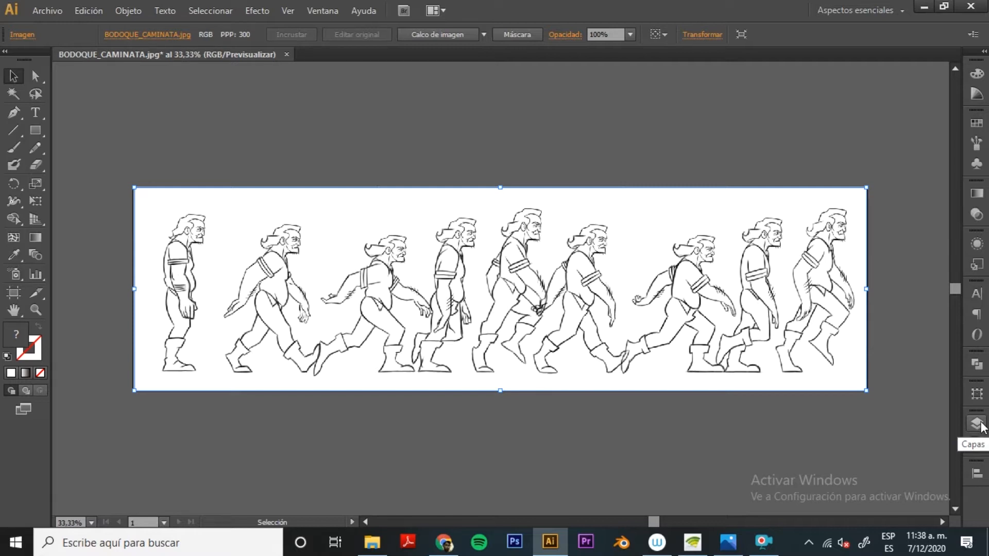
click(977, 423)
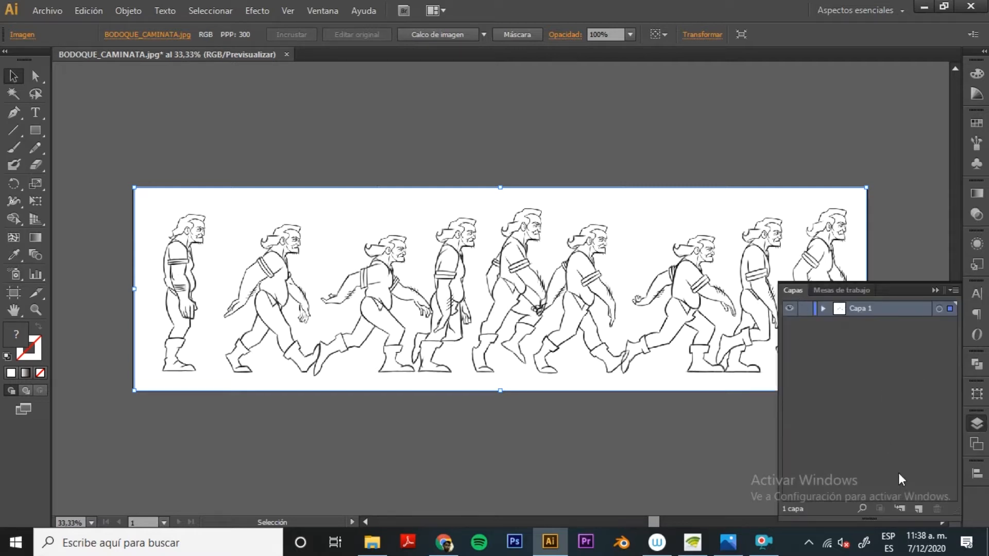
click(918, 509)
drag(870, 307, 872, 335)
double_click(864, 307)
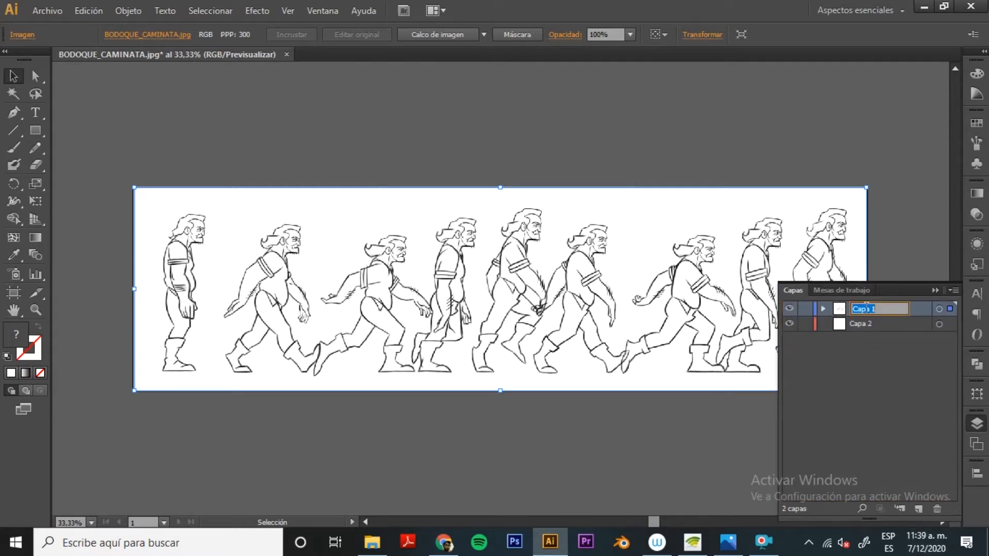
text(refe caminata)
key(Return)
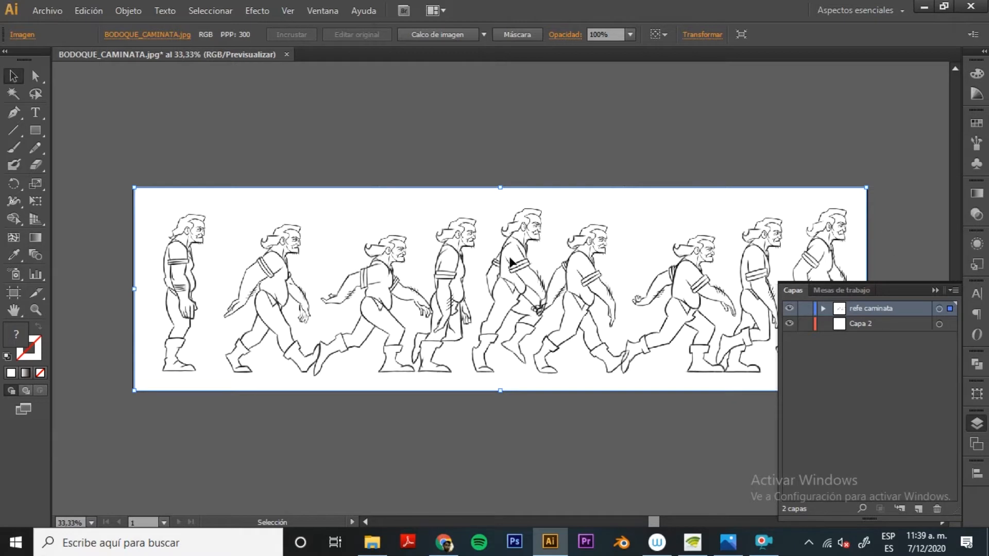
Step: Set the walk-cycle image's blending mode to Multiplicar and deselect the image
click(979, 217)
click(825, 199)
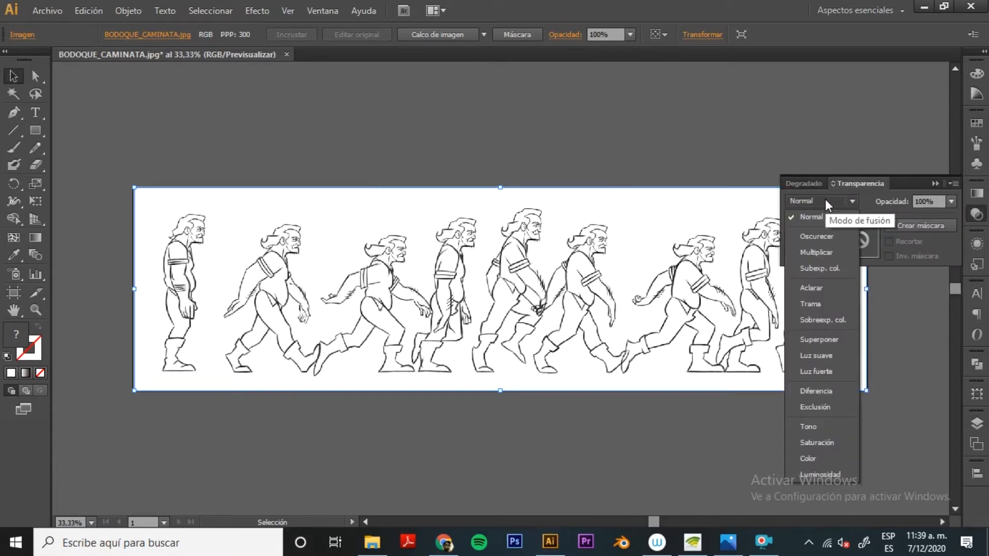
click(833, 255)
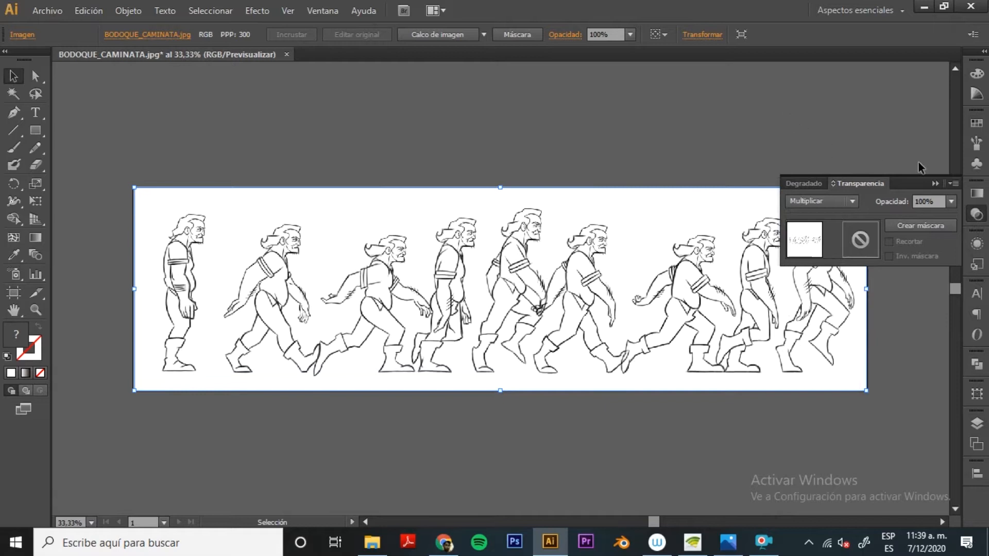
click(935, 185)
click(894, 251)
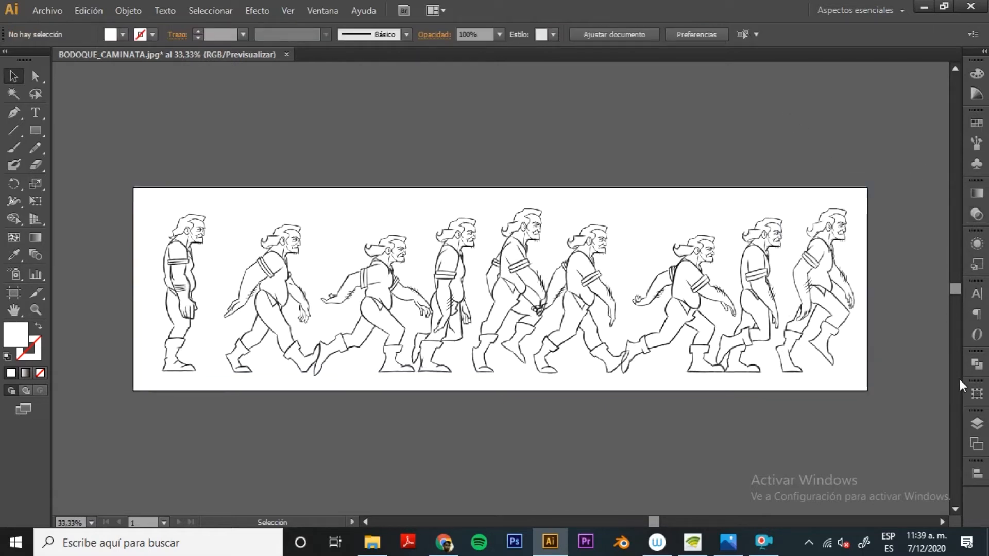
Step: Switch to the Fotos viewer and look through the building facade reference photos A, B and C
click(728, 541)
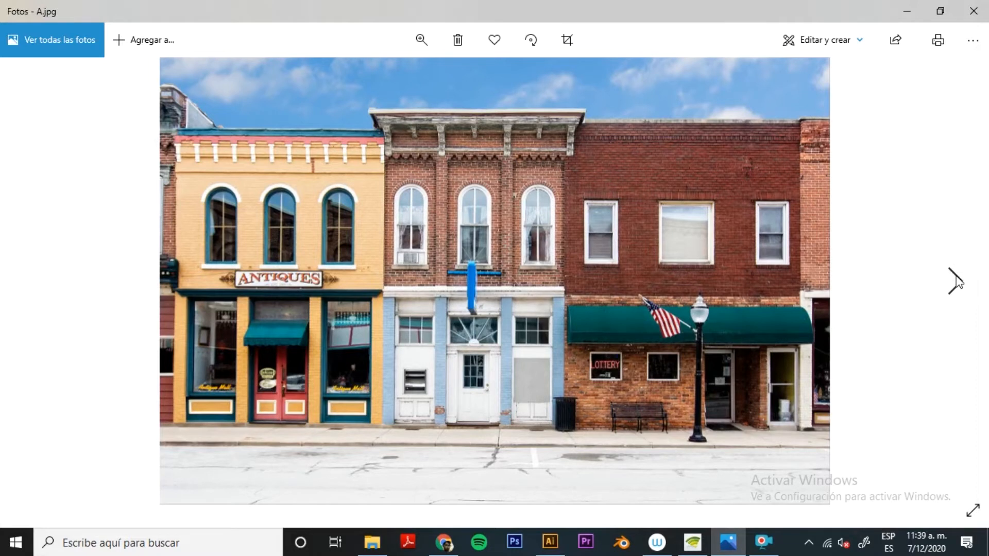
click(955, 281)
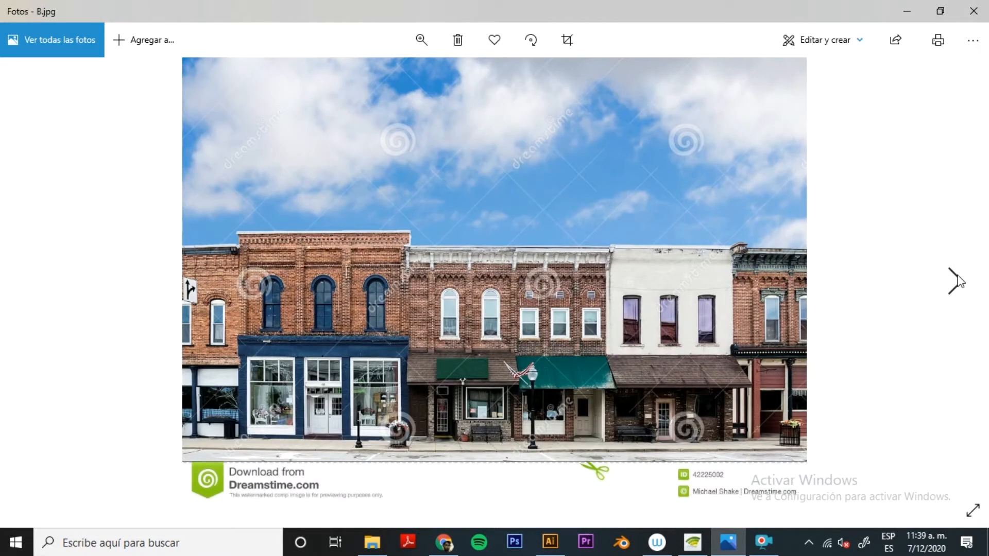
click(958, 281)
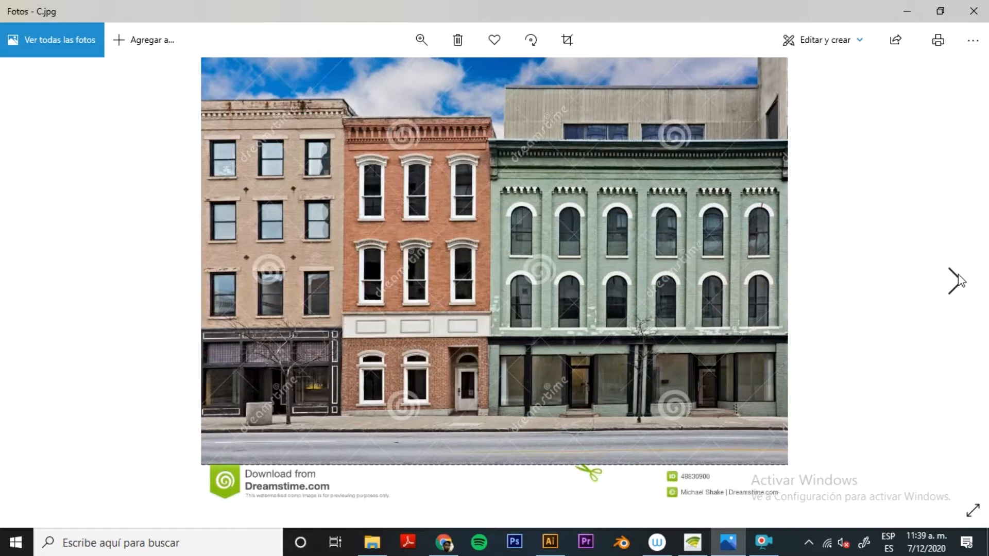
click(906, 14)
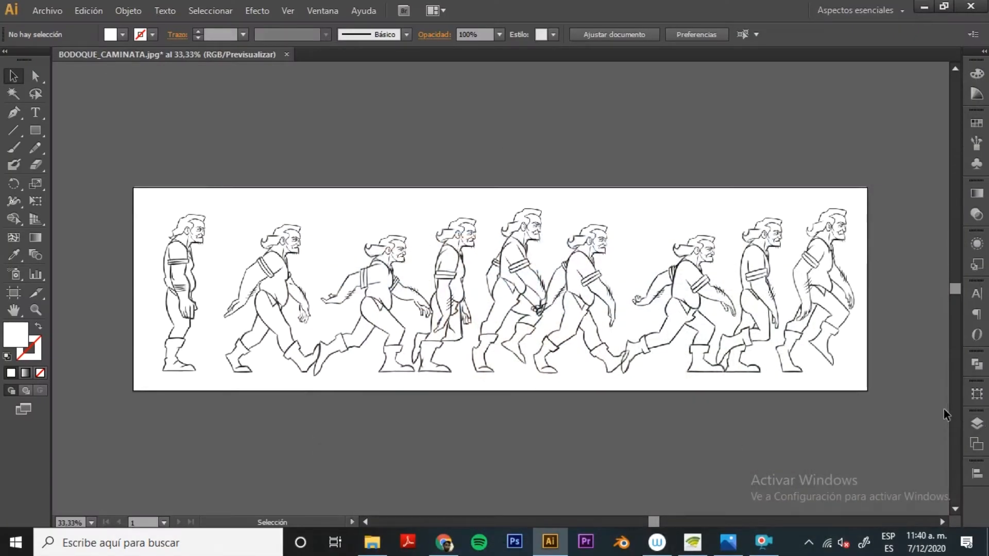
Step: Rename the empty layer "REFERENCIAS"
click(977, 424)
double_click(866, 324)
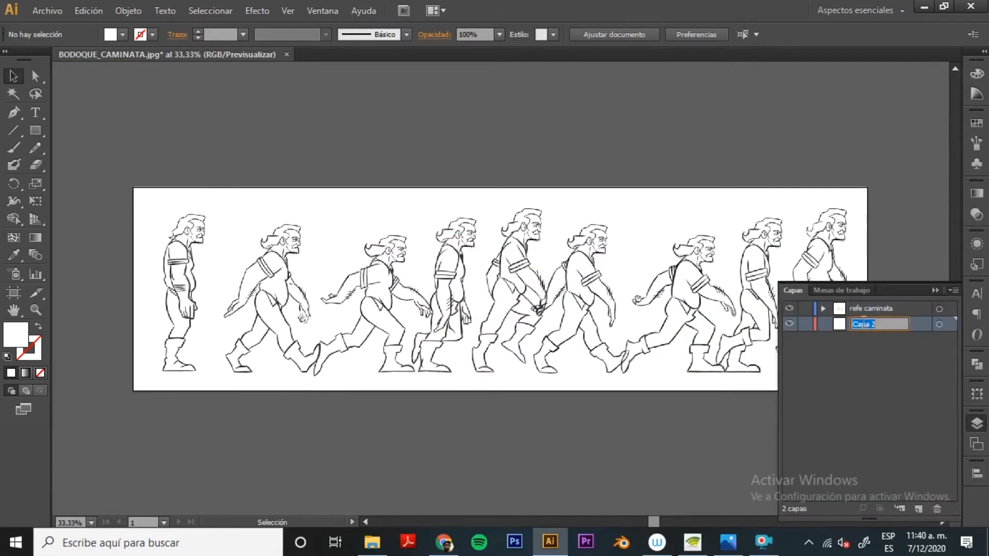
text(REFERENCIAS)
key(Return)
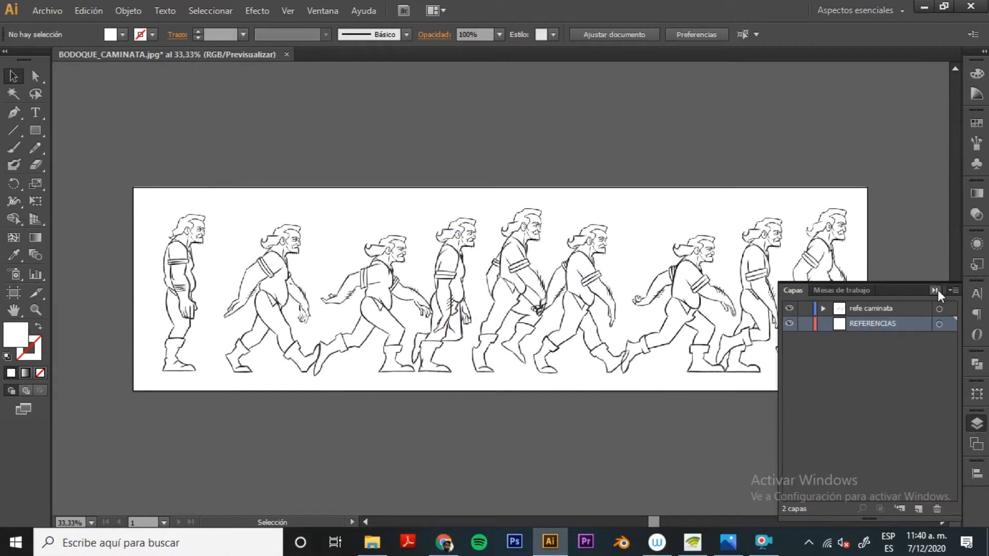
Step: Place photo A from the REFERENCIAS folder on the REFERENCIAS layer
click(46, 12)
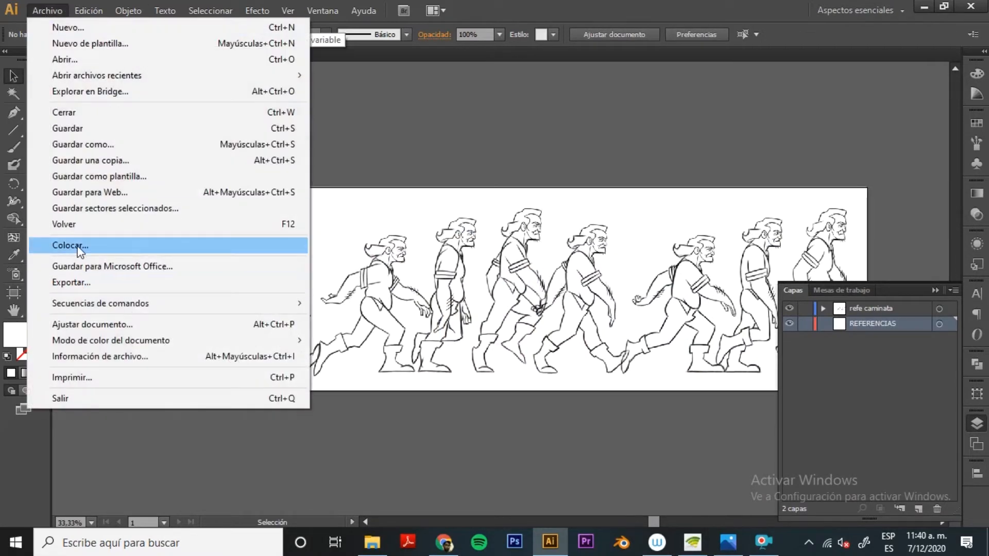
click(80, 246)
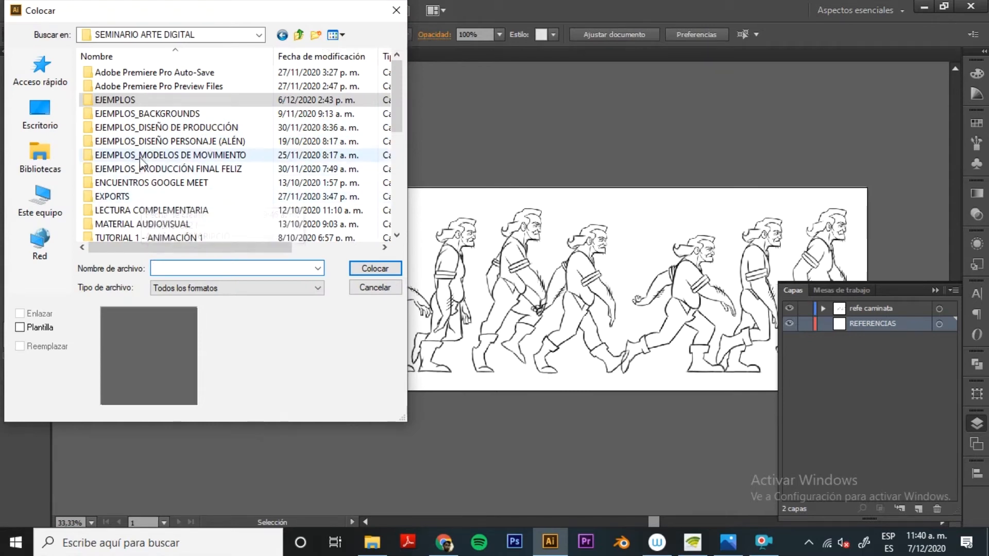
scroll(139, 216, down, 3)
double_click(161, 230)
double_click(103, 99)
double_click(125, 100)
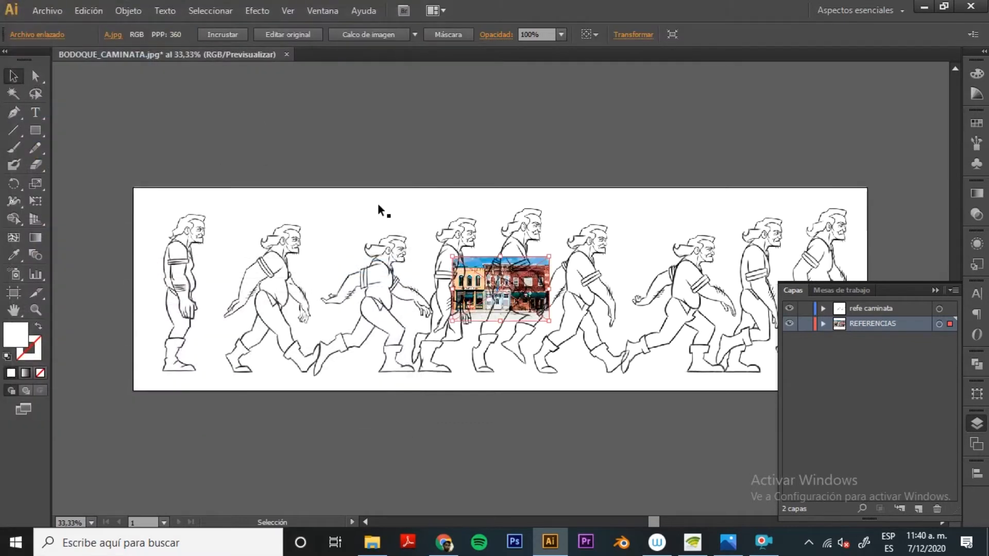
Step: Undo the accidental move of the walk-cycle image and lock the "refe caminata" layer
drag(526, 287, 343, 175)
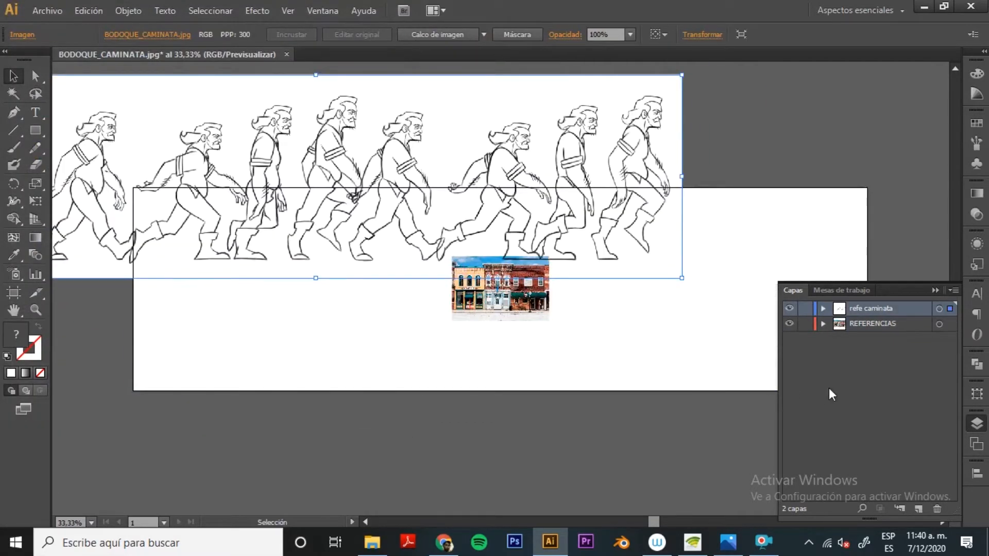
key(ctrl+z)
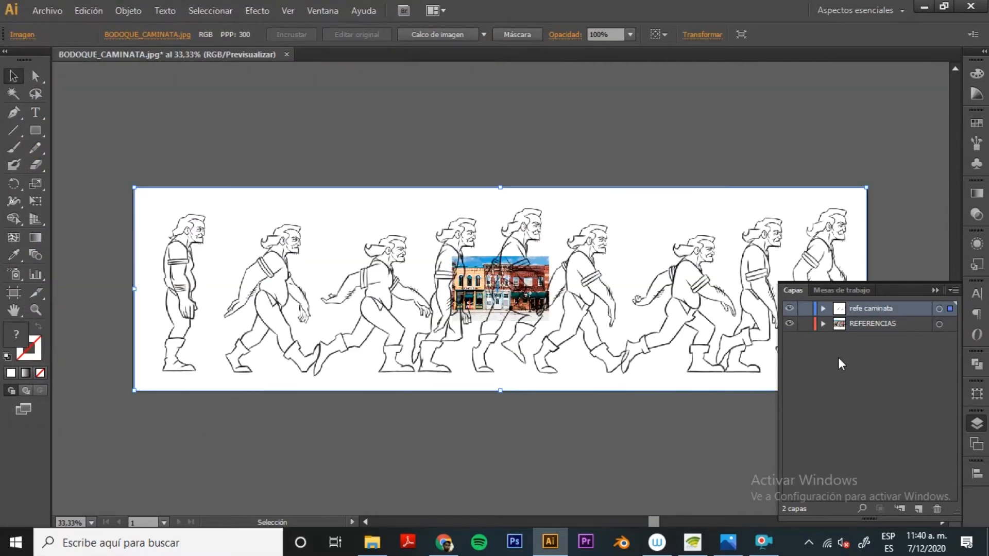
click(804, 309)
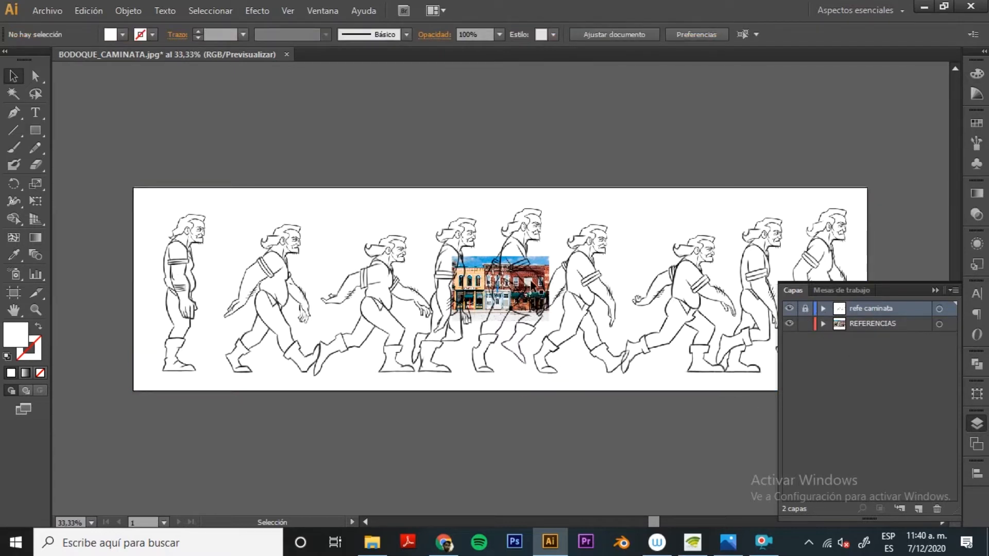
Step: Enlarge photo A and position it just above the left end of the artboard
drag(407, 190, 414, 233)
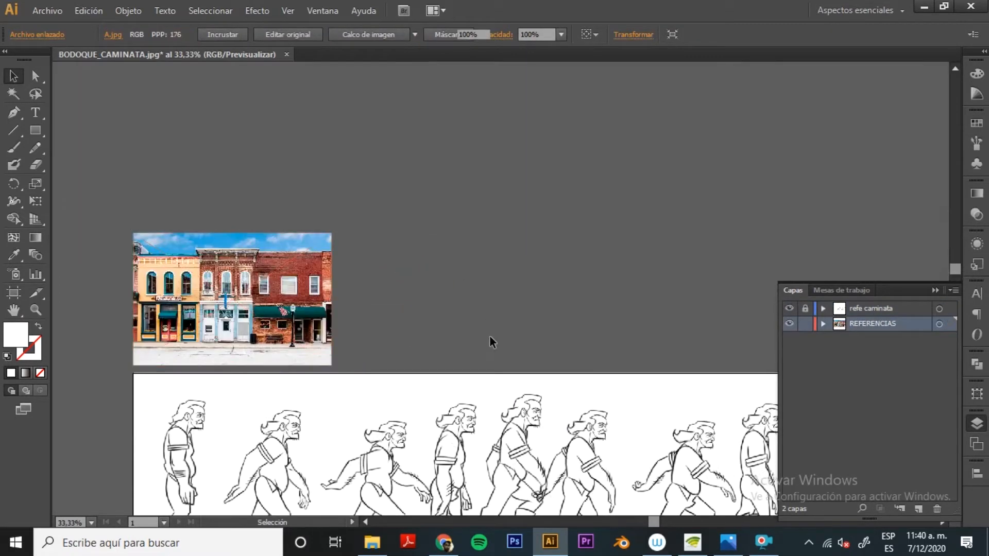
click(490, 336)
drag(481, 331, 517, 228)
Step: Place photos B and C from the REFERENCIAS folder and line them up beside photo A above the artboard
click(40, 11)
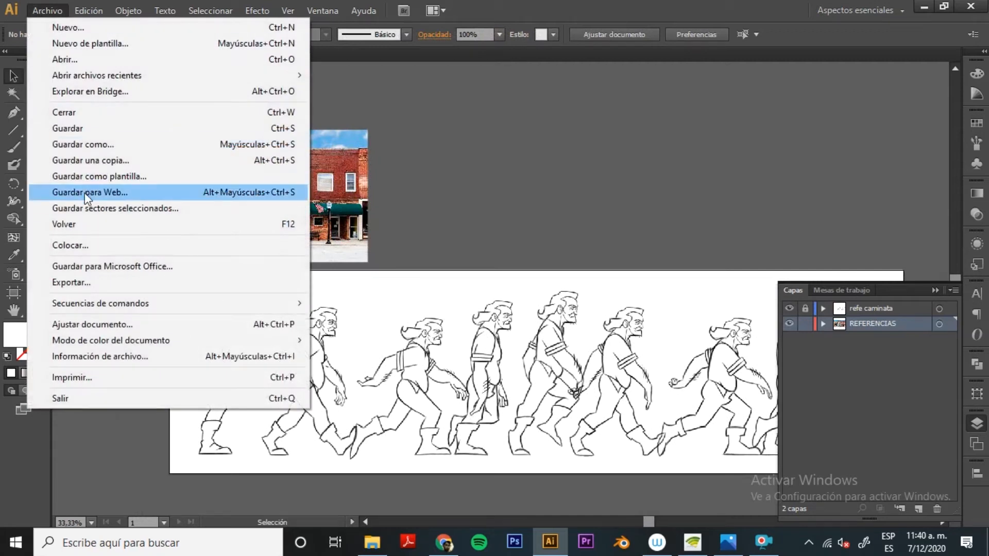
click(95, 254)
click(191, 93)
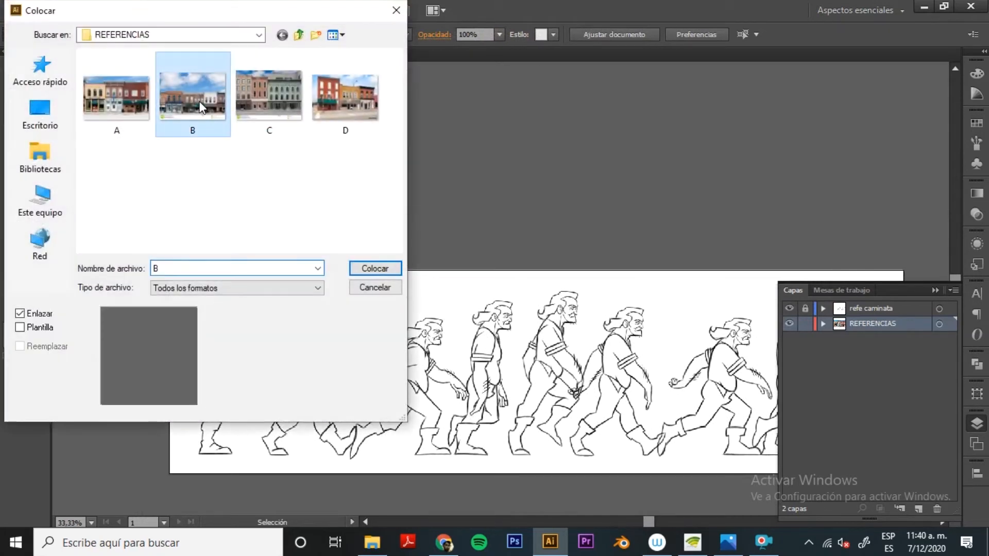
click(376, 264)
drag(525, 288, 408, 184)
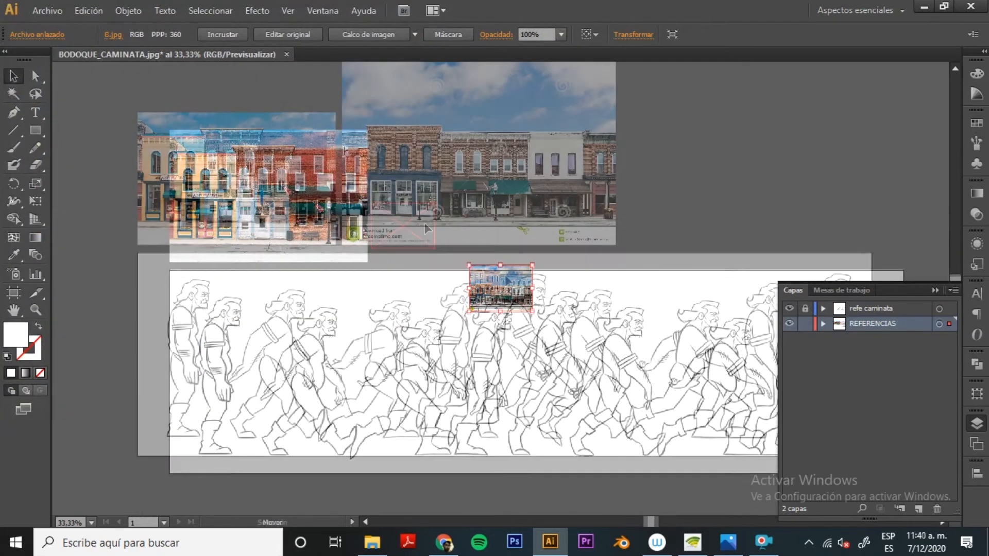
drag(504, 276, 658, 207)
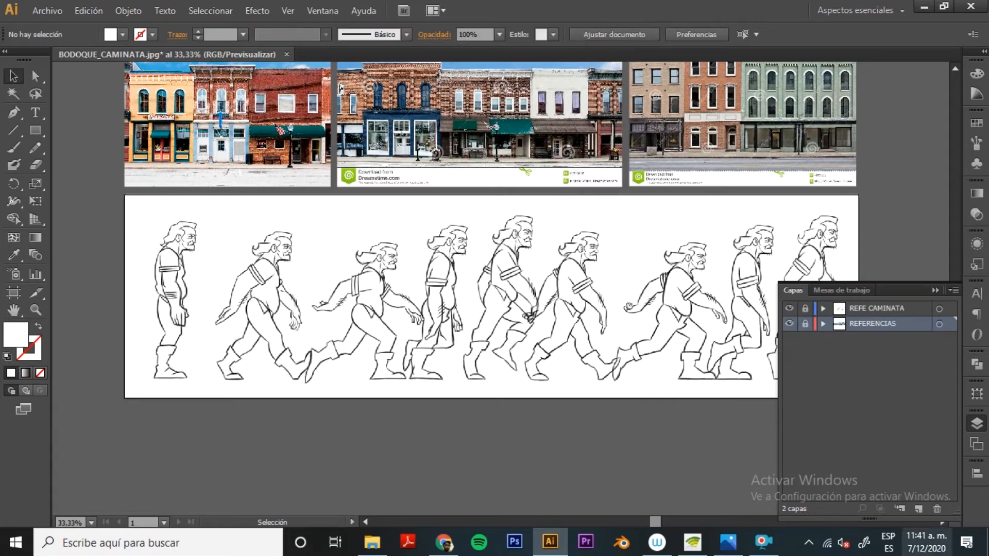
Step: Create a new layer named "FONDO" below the REFERENCIAS layer
click(918, 509)
drag(896, 324, 885, 343)
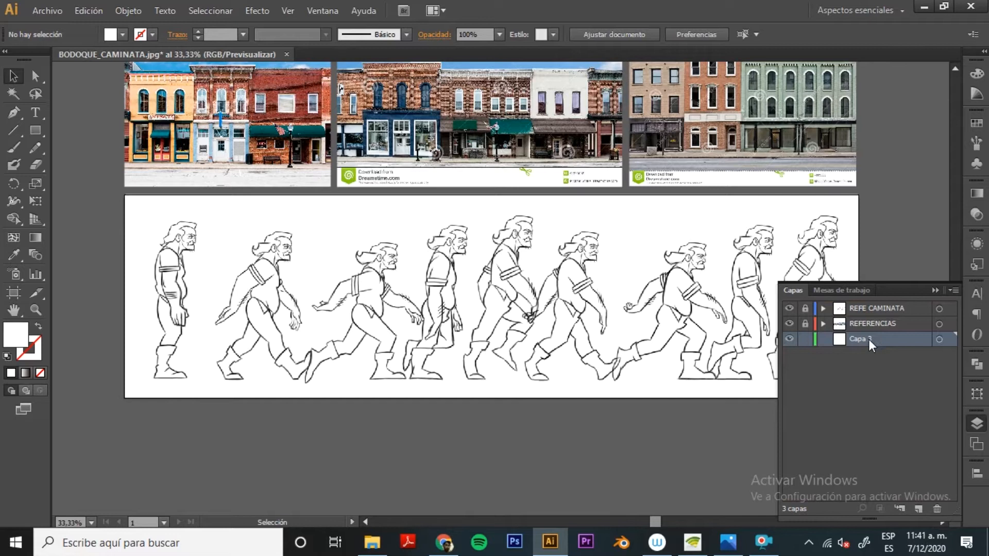
double_click(869, 339)
text(FONDO)
key(Return)
Step: Hide the REFE CAMINATA layer
click(789, 309)
click(789, 309)
click(789, 309)
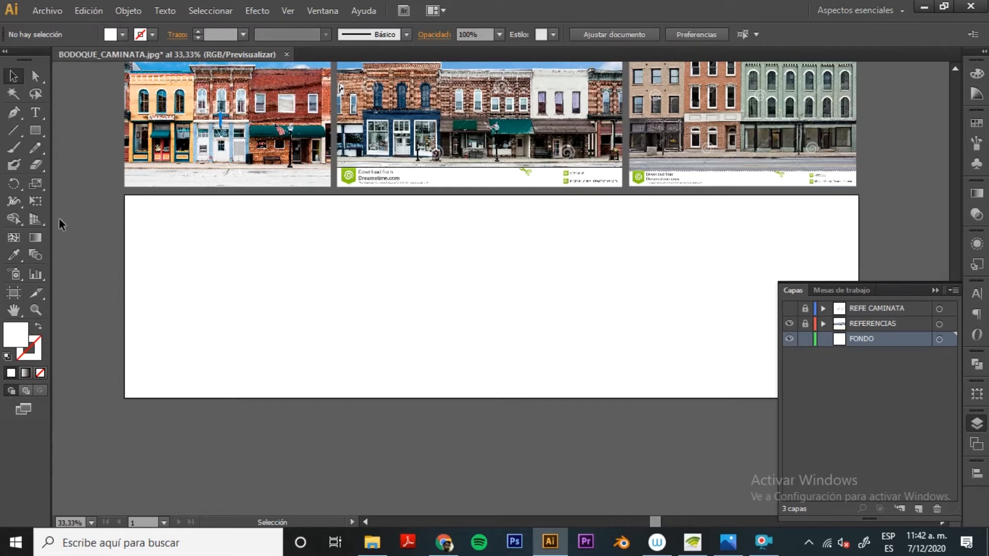
Step: Choose the Rectangle tool and set the fill colour to red FF0000
click(37, 132)
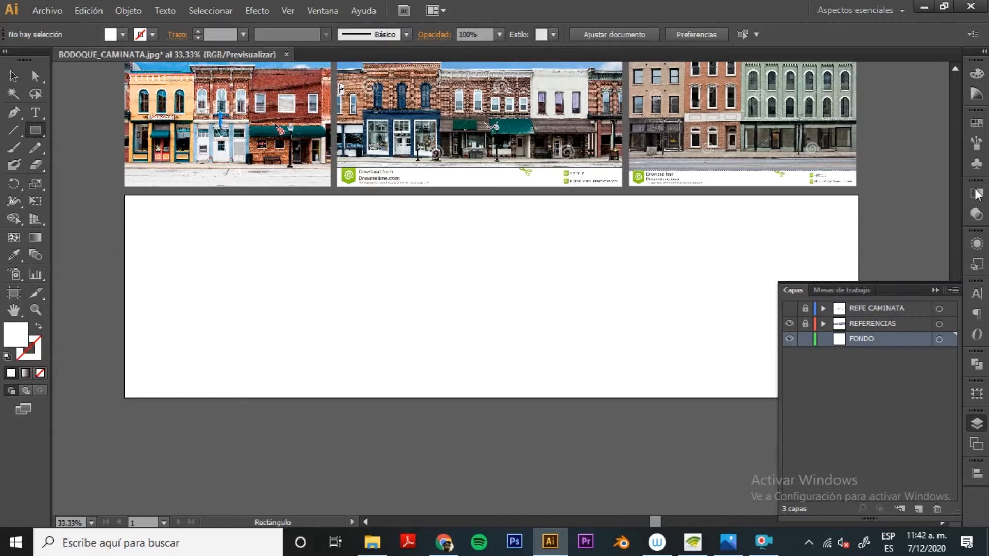
double_click(16, 335)
drag(364, 260, 547, 138)
text(FF0000)
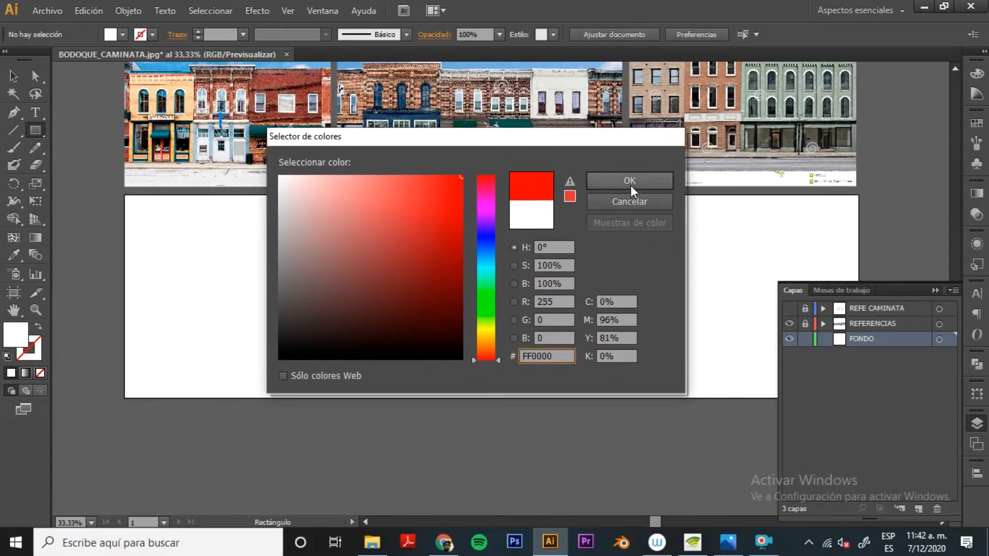
click(638, 181)
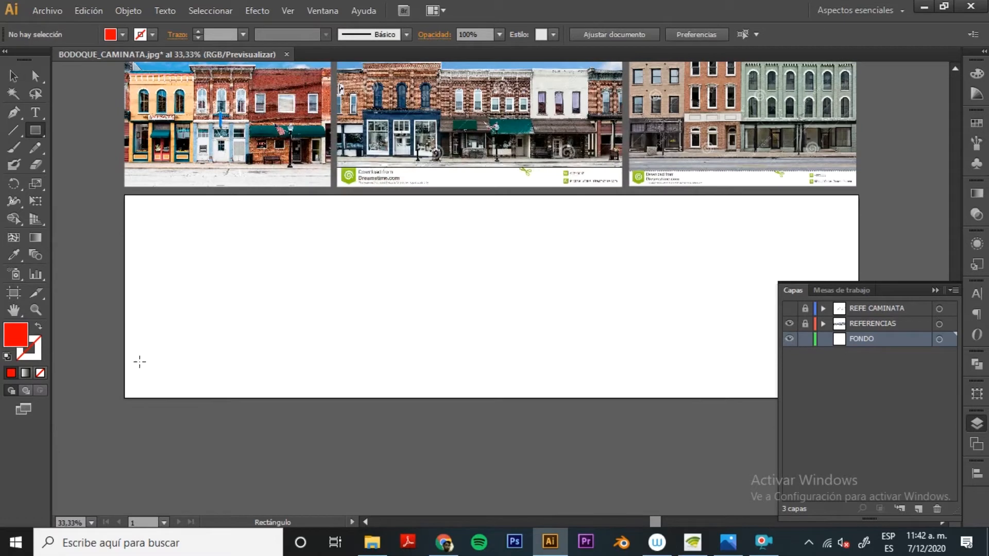
Step: Set the stroke to black 000000 with a weight of 10 pt
click(39, 354)
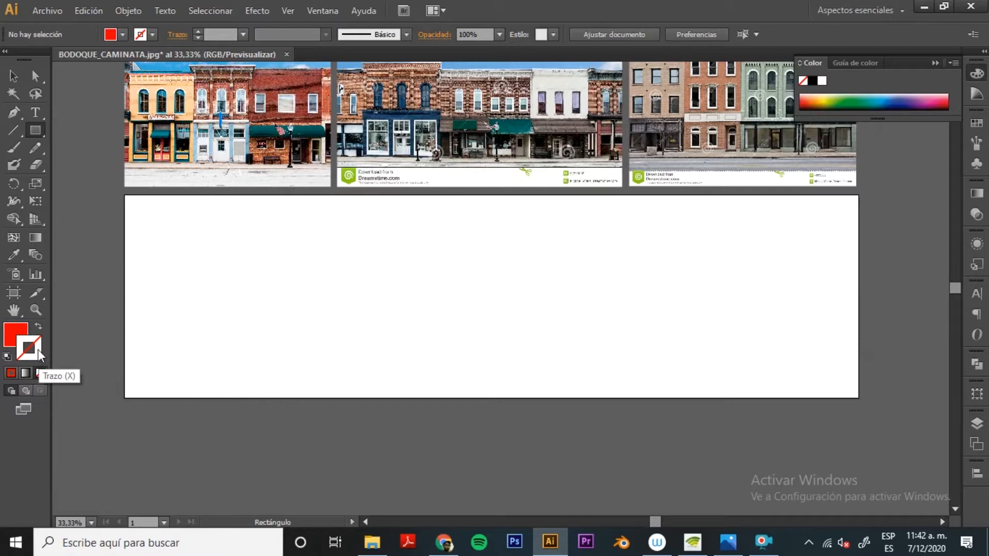
double_click(37, 347)
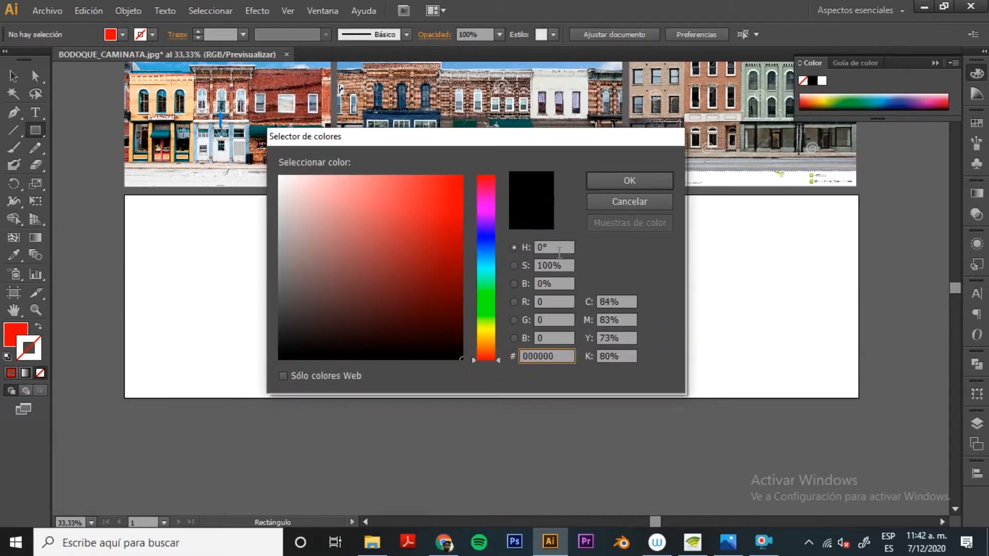
click(628, 181)
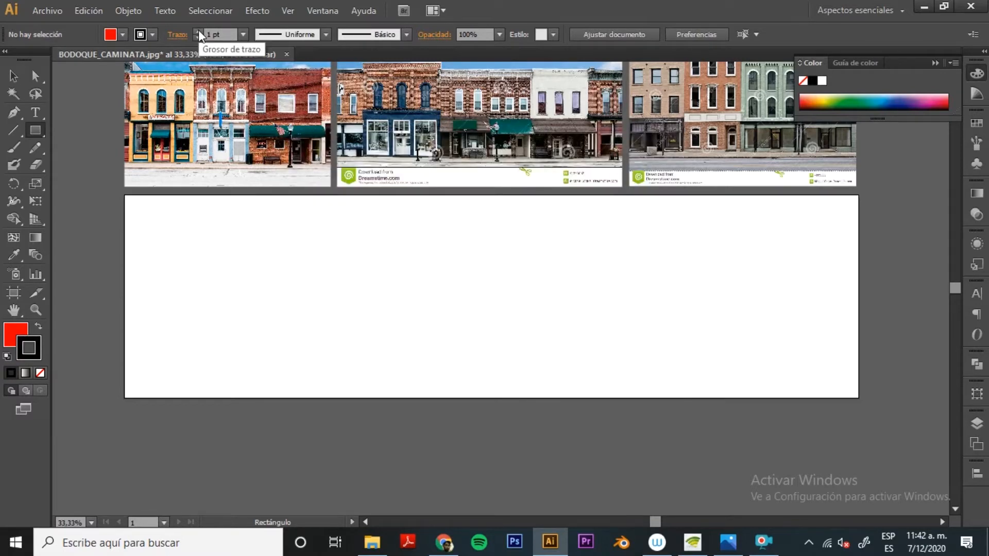
click(243, 34)
click(273, 243)
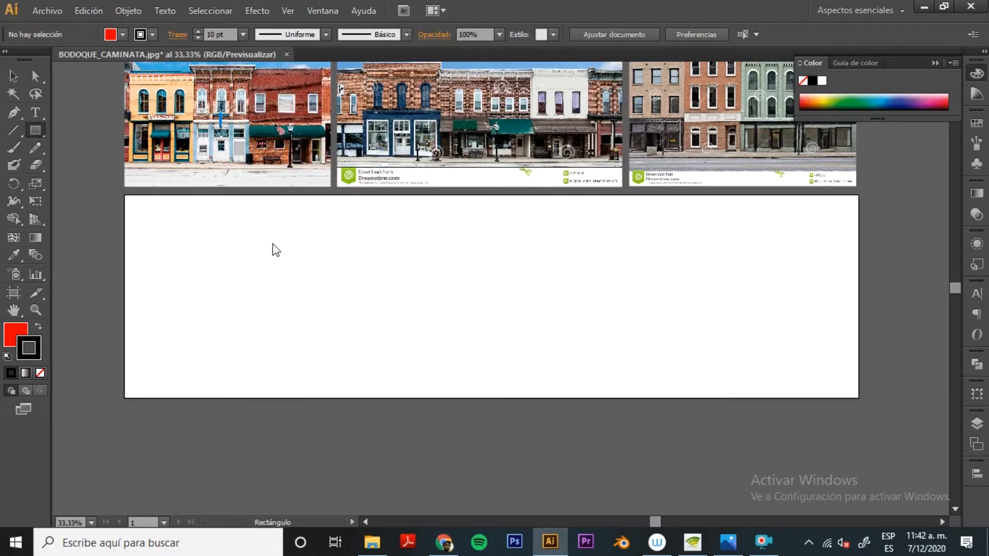
click(244, 35)
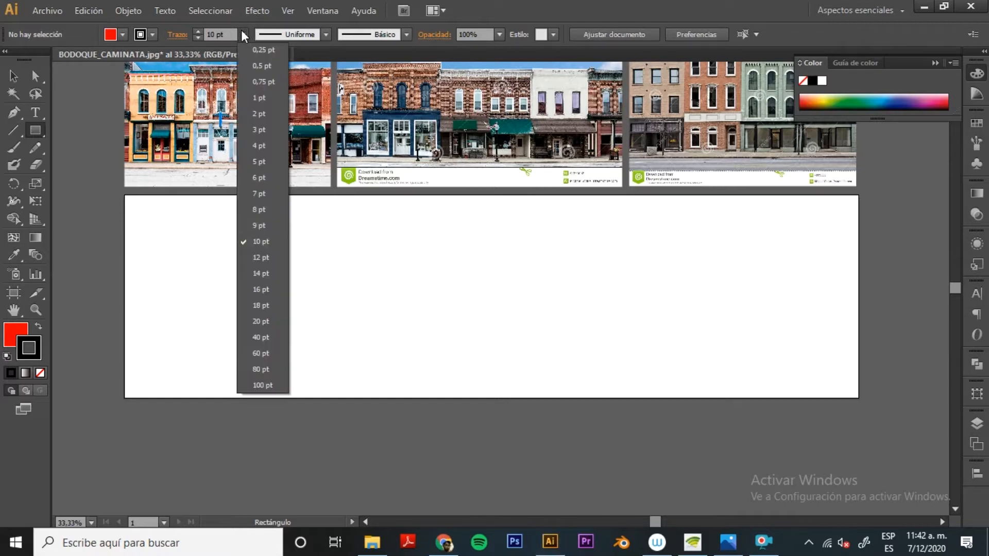
click(258, 235)
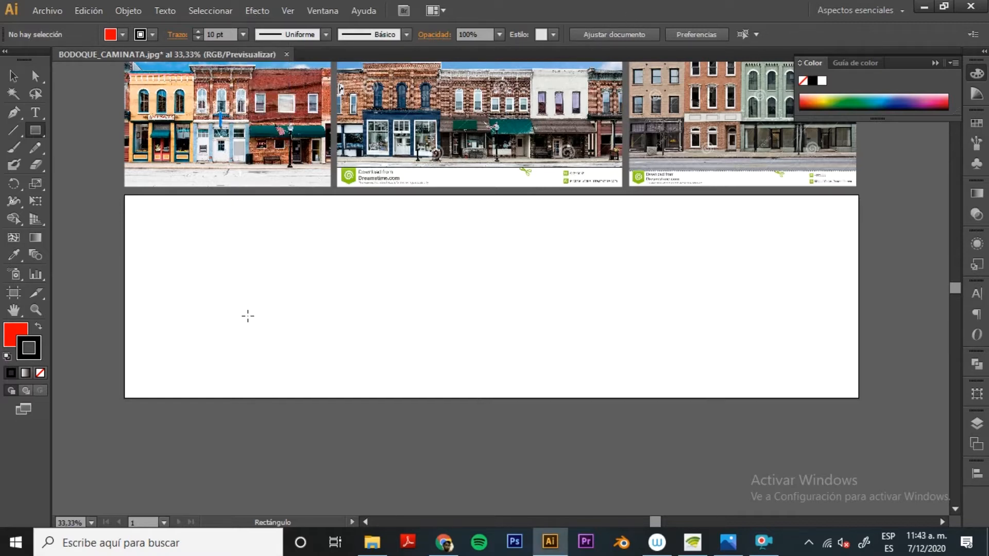
Step: Draw a thin red rectangle along the artboard's bottom edge as the ground and widen it past both artboard sides
drag(160, 318, 837, 381)
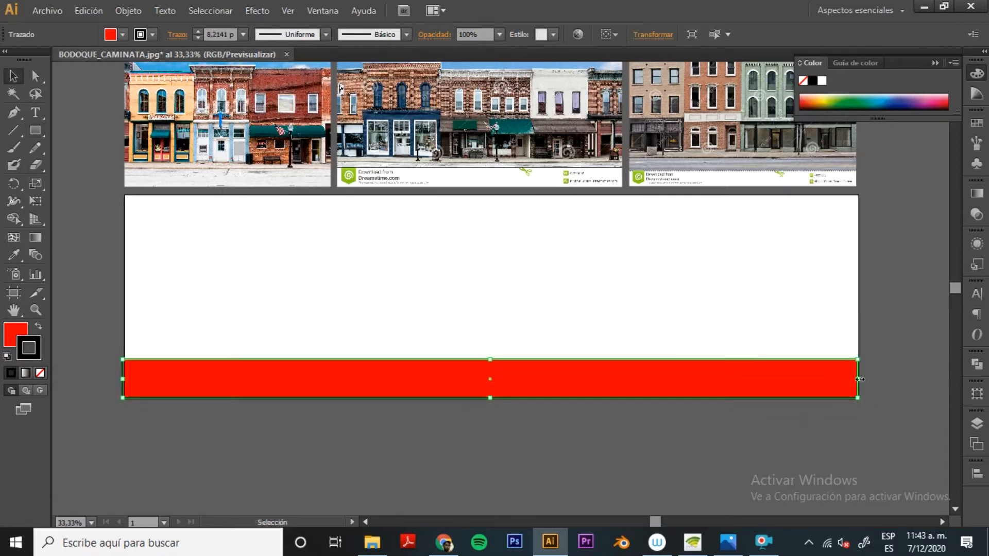
drag(859, 379, 881, 379)
click(898, 312)
click(647, 387)
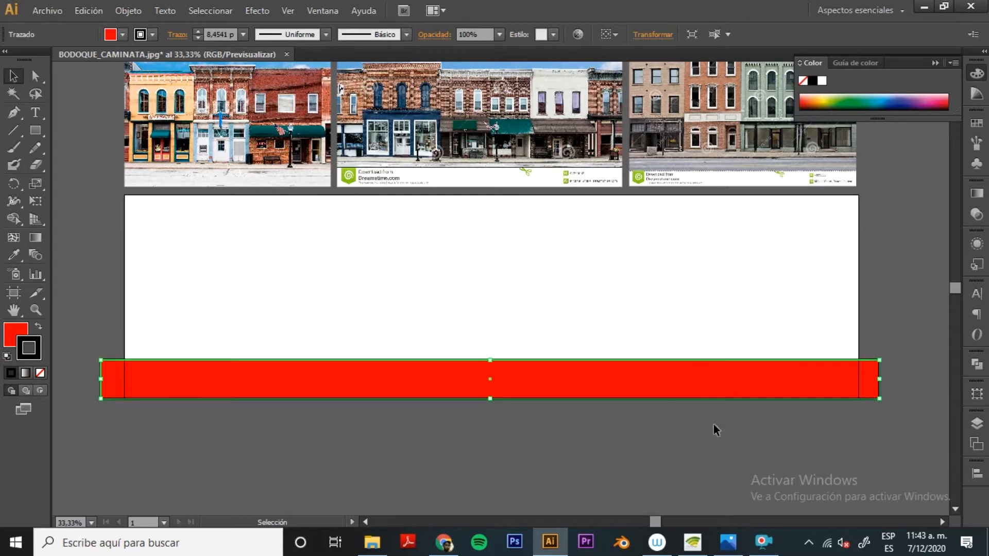
click(752, 466)
Step: Copy the ground strip slightly higher and add three equal tall red rectangles side by side across the artboard as building blocks
drag(507, 374, 500, 323)
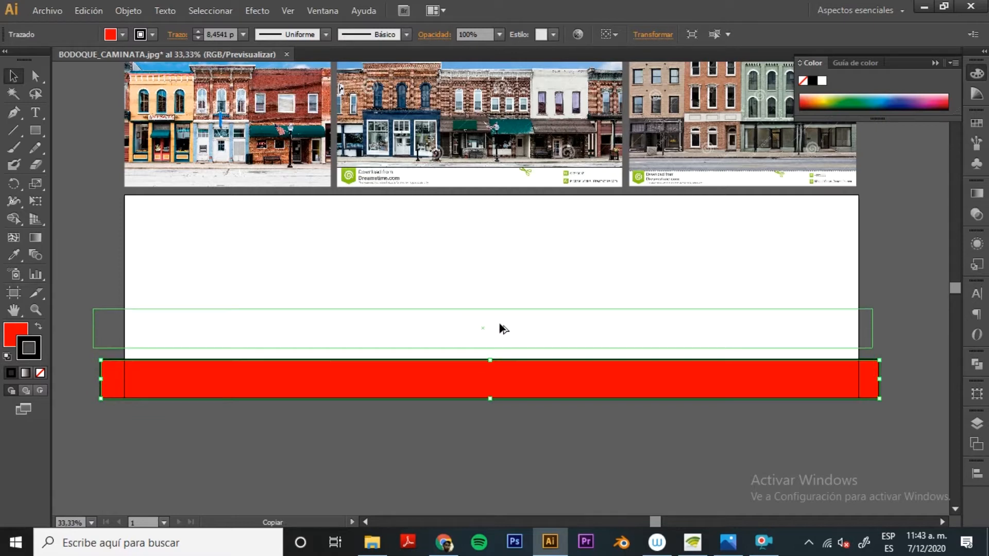
drag(500, 325, 489, 350)
click(522, 429)
key(space)
drag(508, 428, 510, 476)
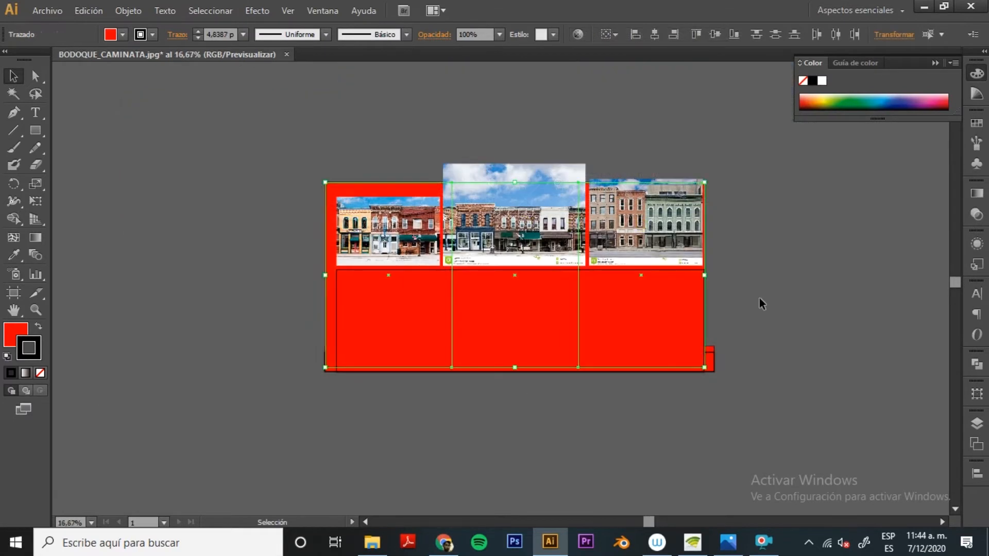
click(520, 387)
key(ctrl+plus)
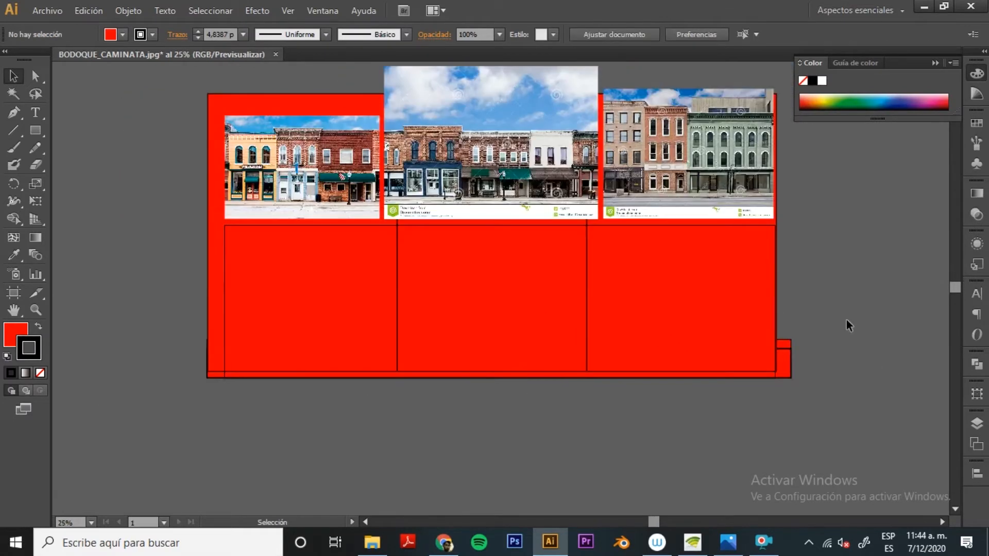
Step: Bring the two ground strips to the front of the tall building rectangles
click(785, 374)
right_click(787, 362)
mouse_move(836, 320)
mouse_move(820, 336)
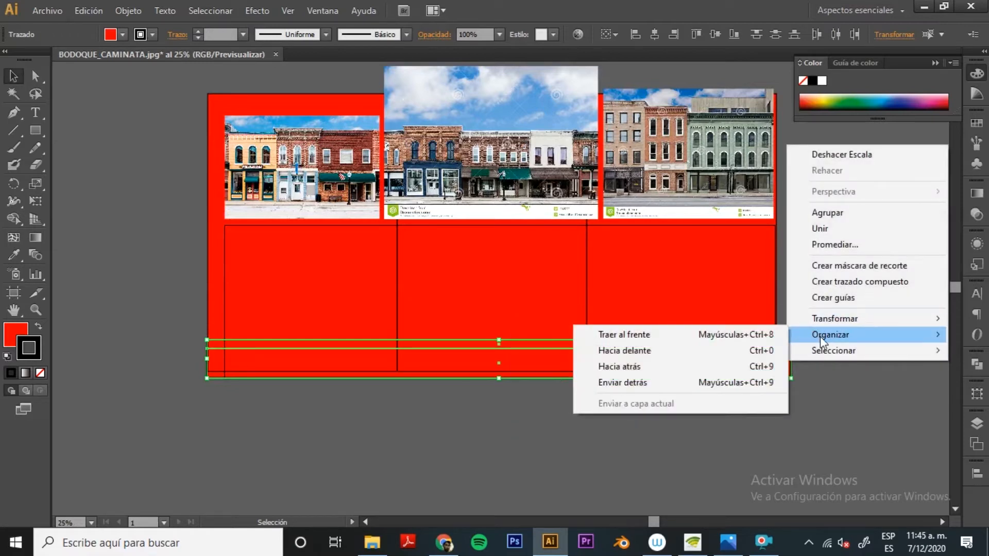
click(707, 335)
click(629, 468)
Step: Make the REFE CAMINATA layer visible over the red shapes
drag(629, 467, 742, 483)
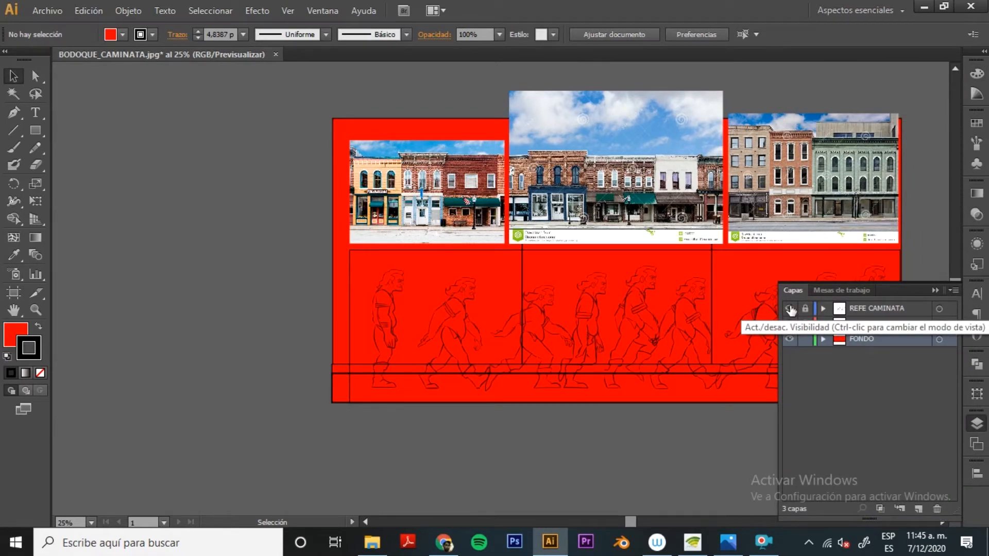
click(789, 308)
click(790, 309)
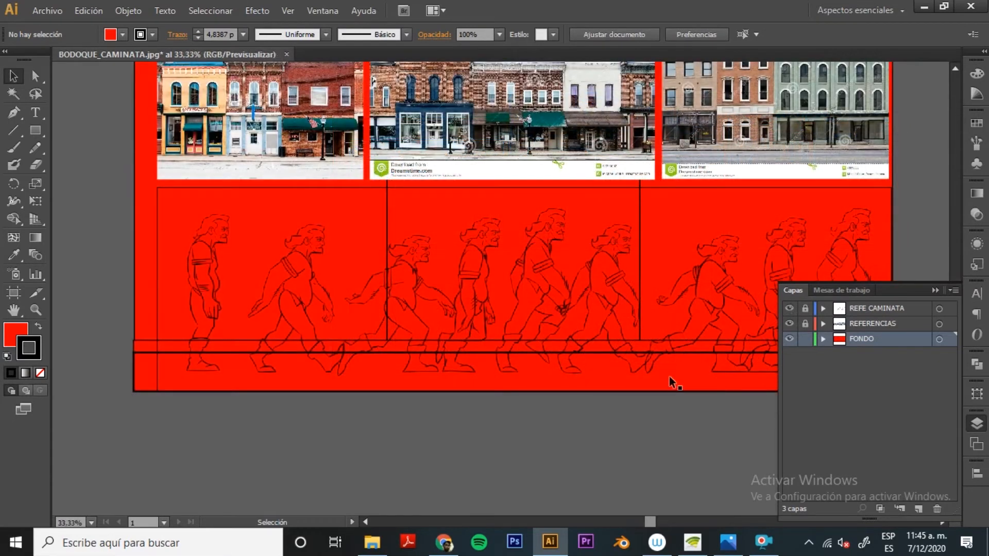
Step: Select all the red ground and building rectangles and set their stroke weight to 10 pt
click(651, 391)
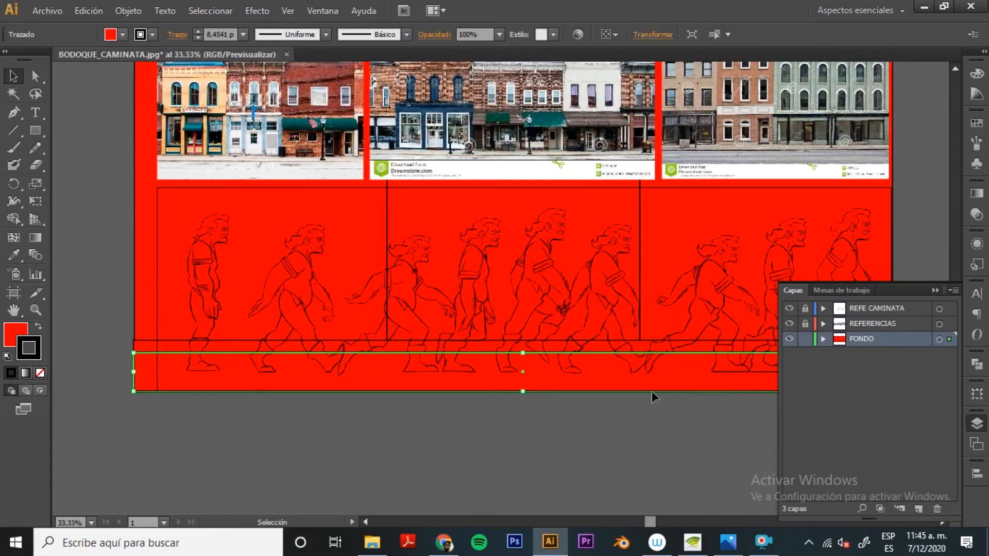
click(667, 425)
click(323, 258)
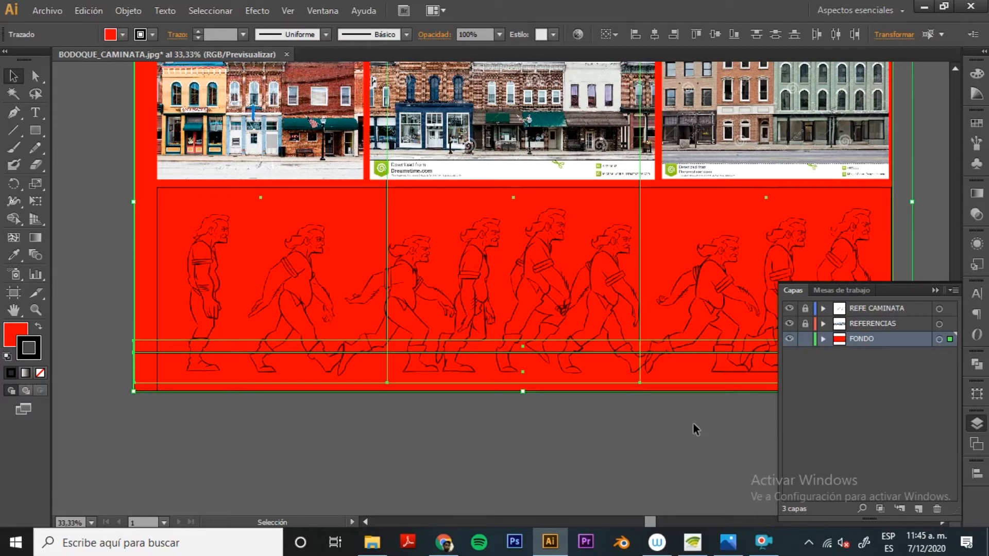
click(687, 407)
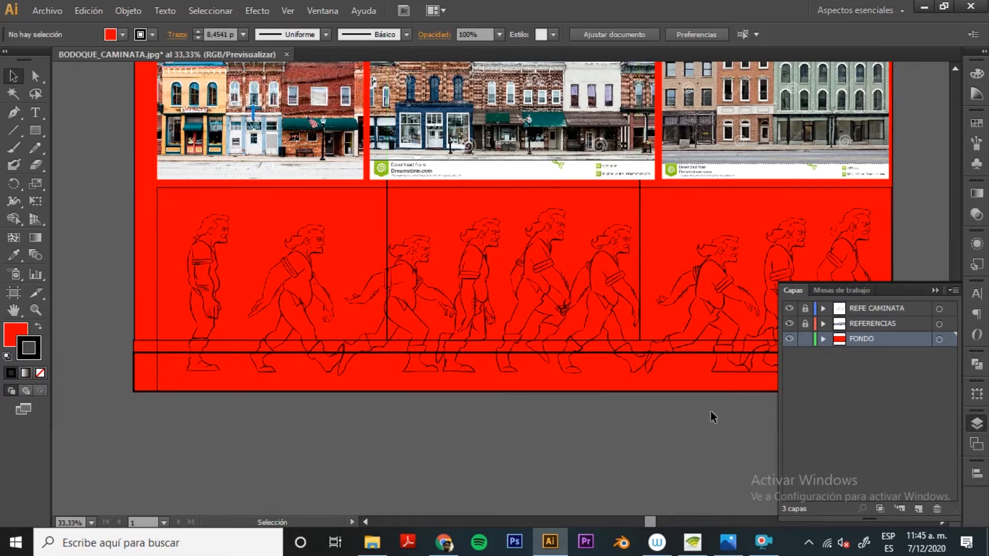
click(243, 249)
click(243, 34)
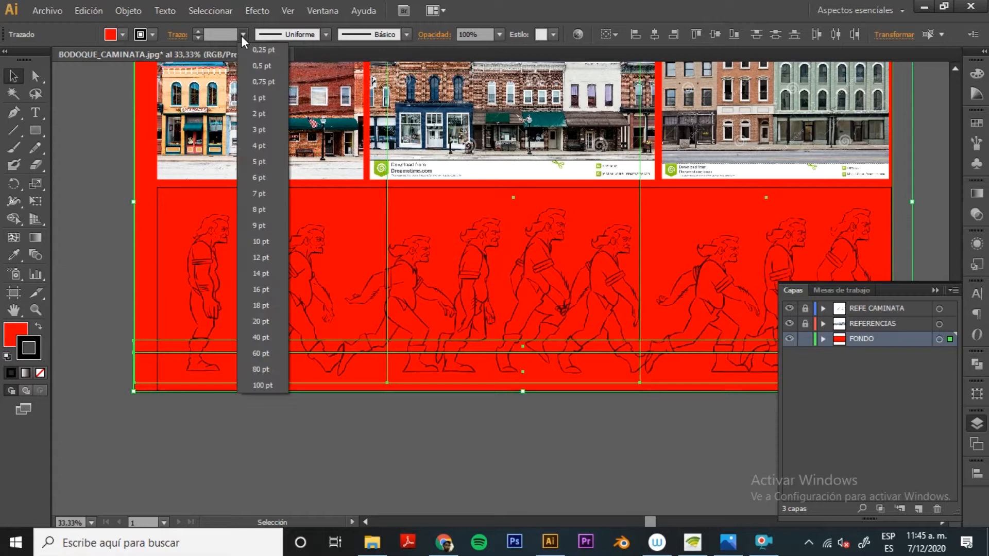
click(264, 242)
click(595, 422)
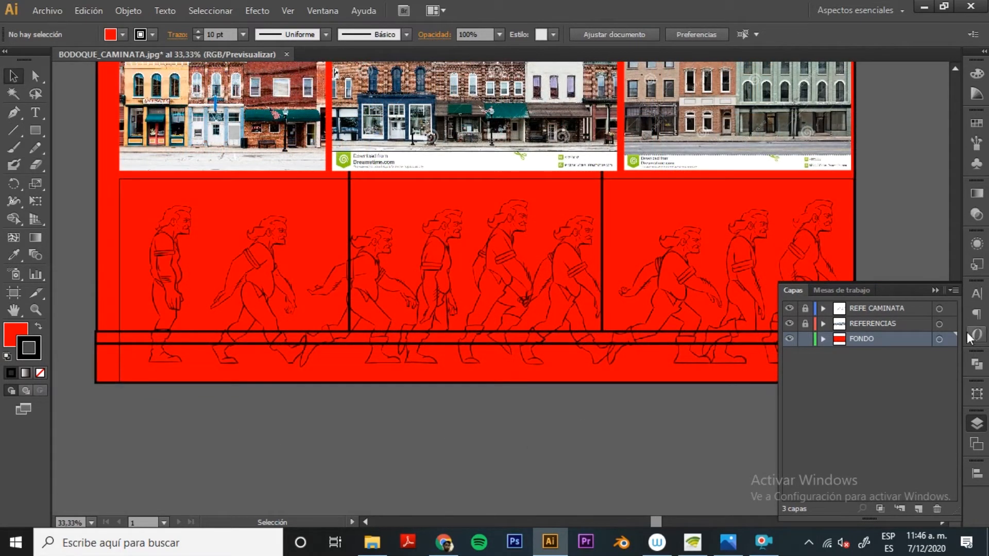
Step: Create a new layer named "GUÍA" above the FONDO layer
click(919, 509)
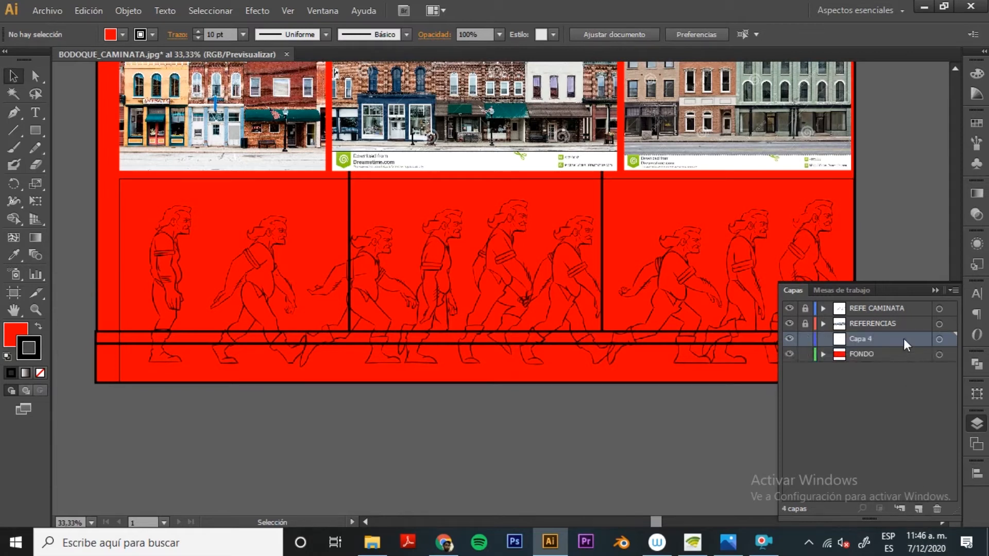
double_click(872, 340)
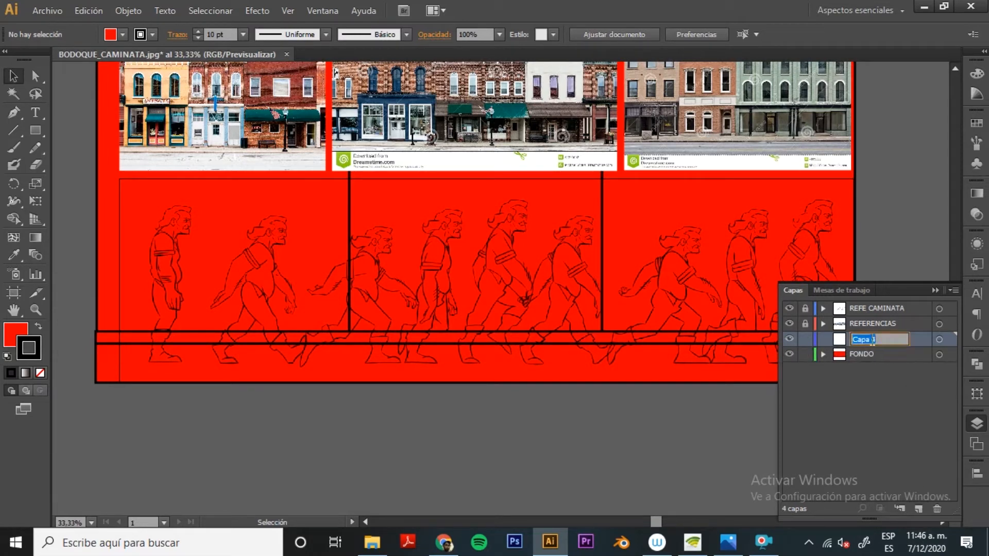
text(GUÍA)
key(Return)
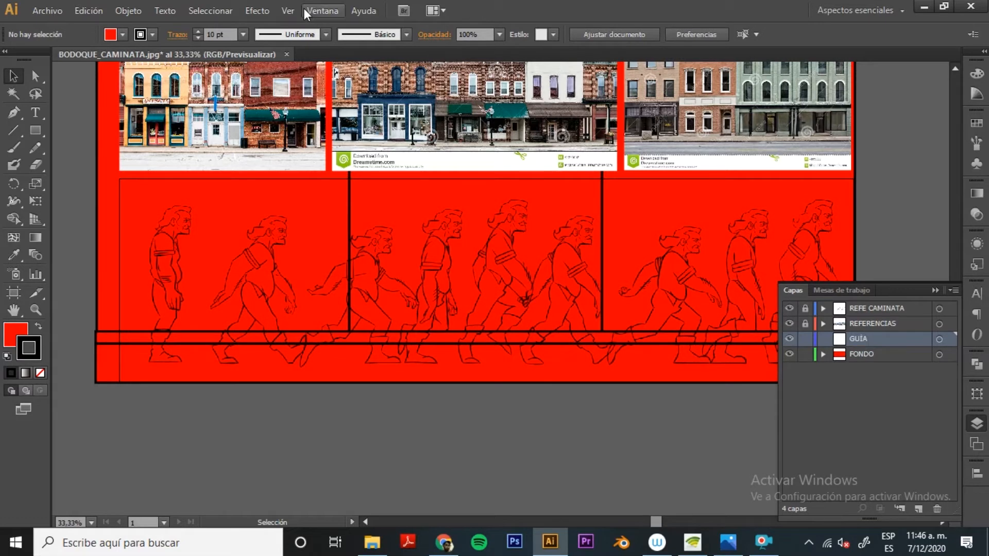
Step: Show the rulers and place a horizontal guide across the artboard at the walking character's head height
click(290, 10)
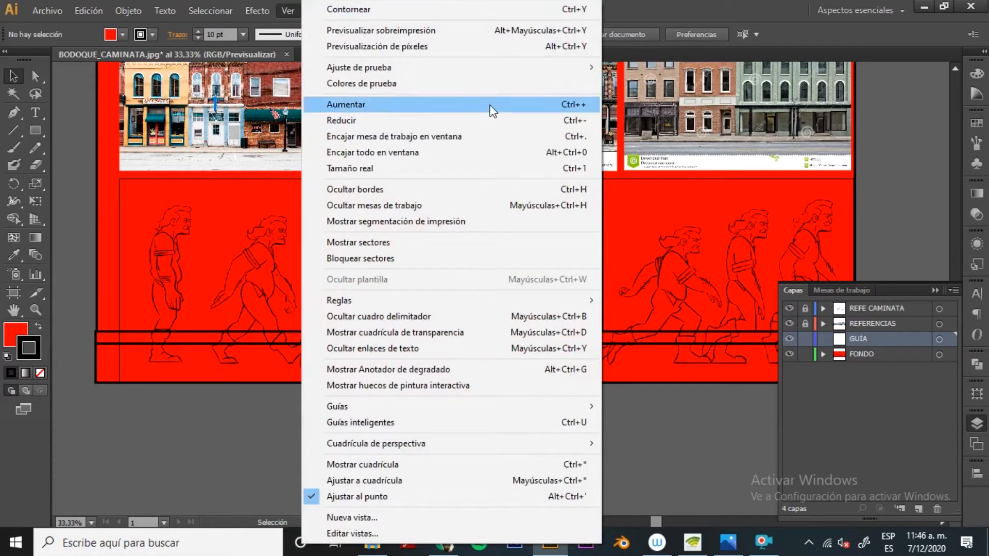
mouse_move(508, 301)
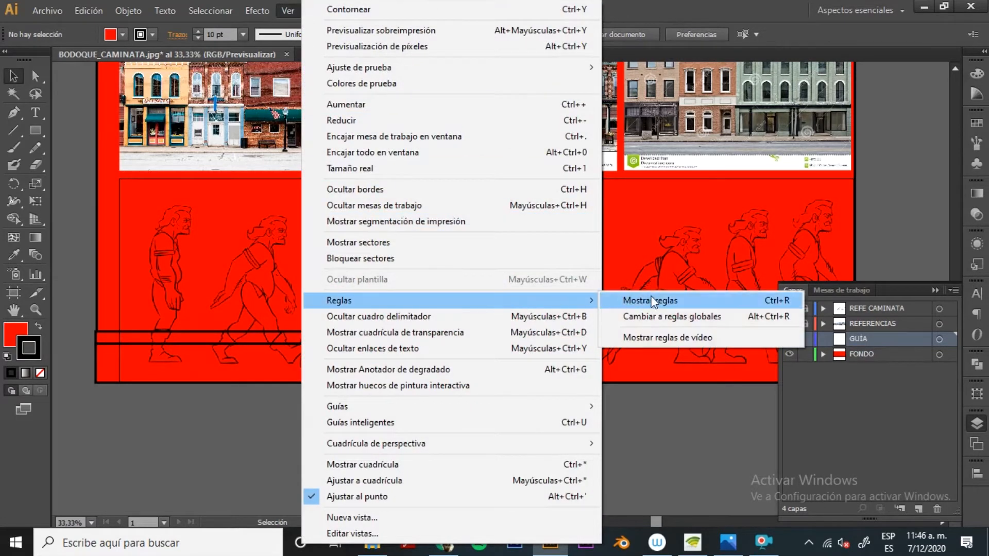
click(713, 304)
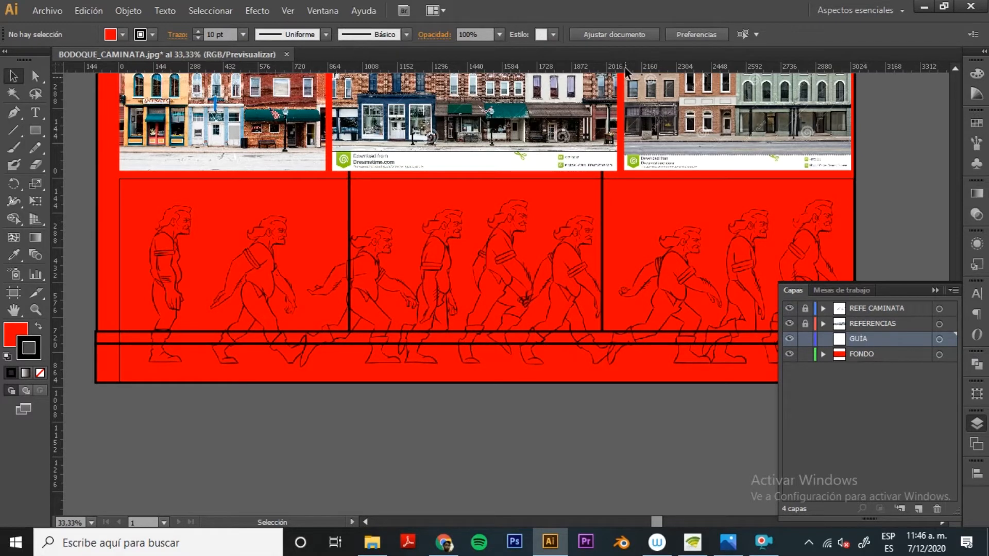
drag(625, 67, 618, 211)
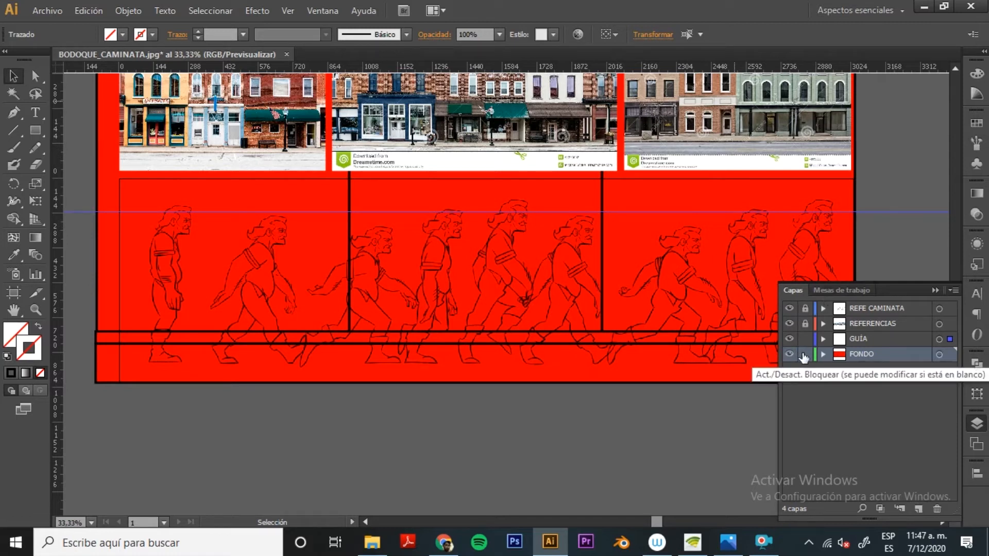
Step: Lock the FONDO layer and create a new layer named "DETALLES" directly above it
click(804, 355)
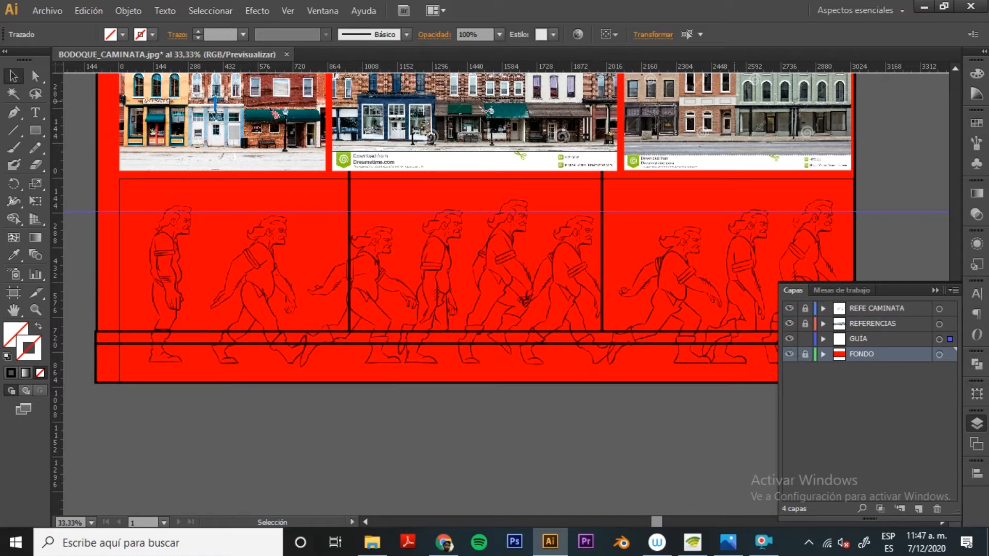
click(918, 508)
double_click(864, 355)
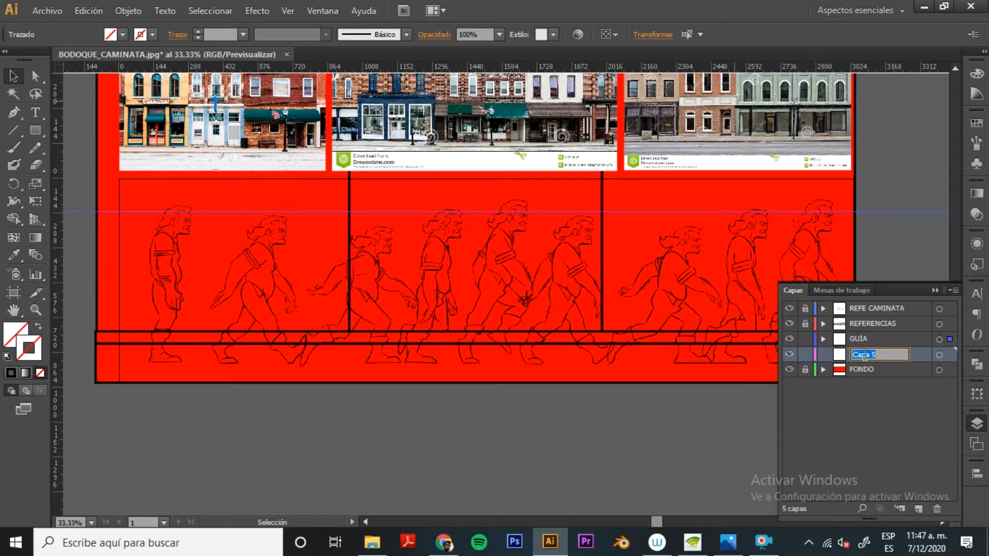
text(DETALLES)
key(Return)
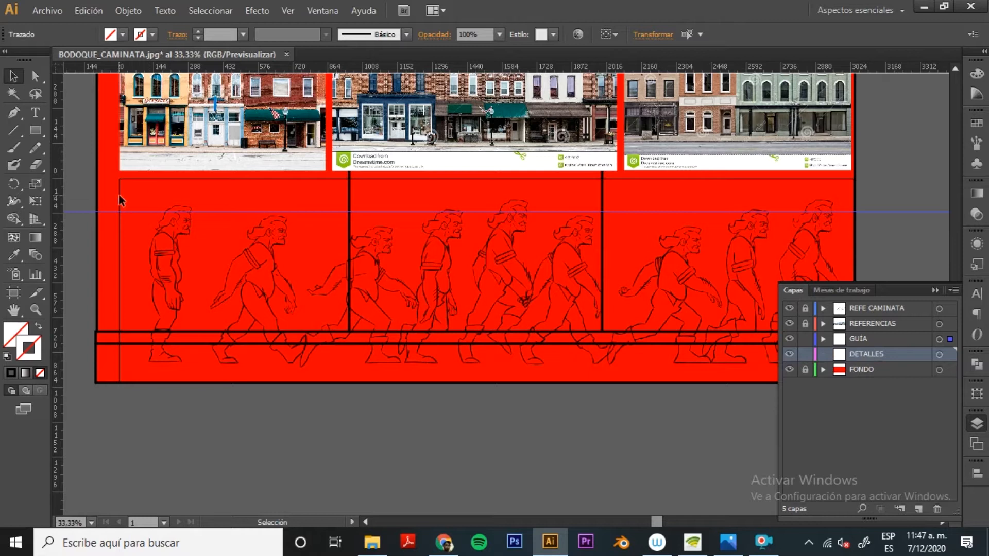
Step: Set the default fill colour to bright cyan (#00EDFF) and the stroke colour to black
click(35, 238)
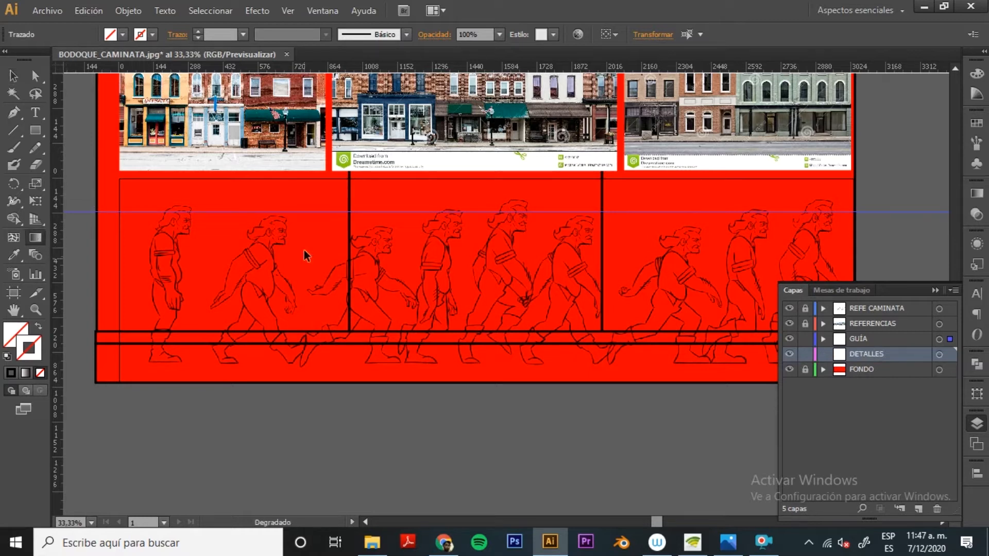
key(v)
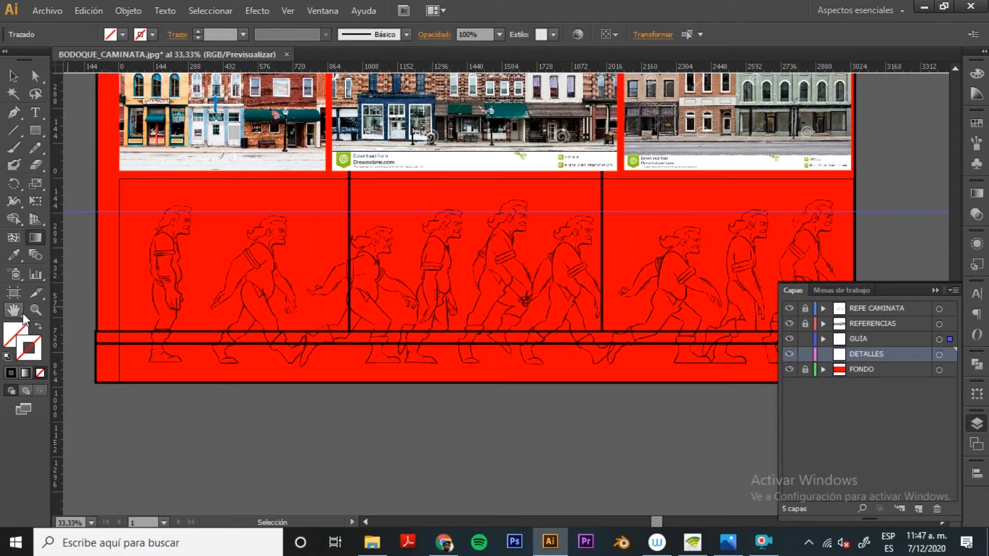
double_click(30, 354)
click(487, 265)
mouse_move(451, 204)
mouse_down()
mouse_move(453, 189)
mouse_move(481, 176)
mouse_up()
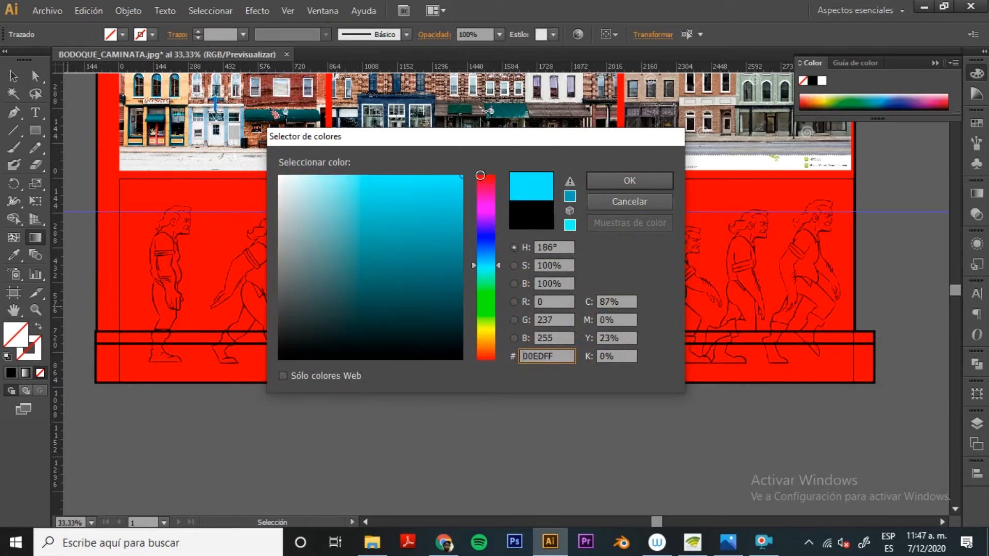
click(629, 180)
click(35, 358)
double_click(37, 359)
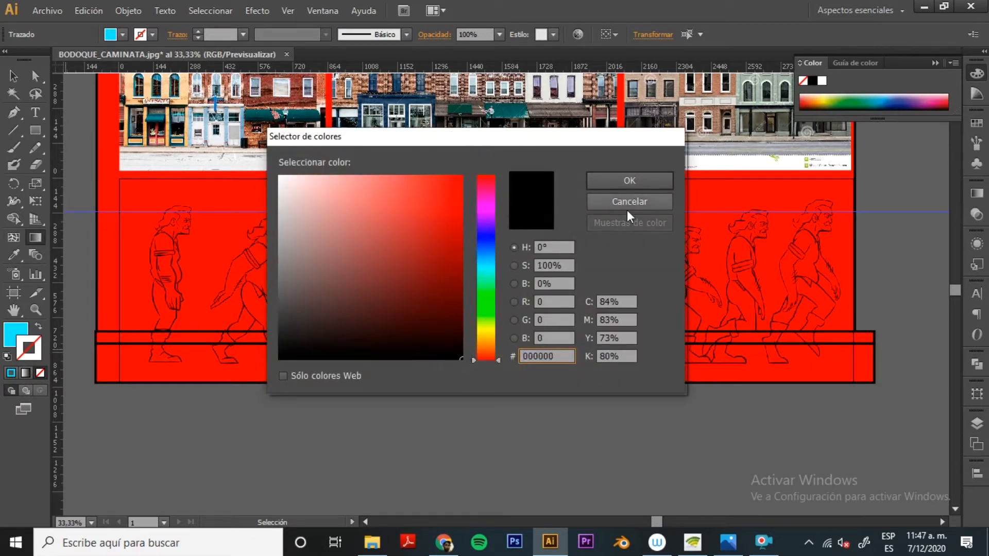
click(629, 182)
Step: Draw a cyan door rectangle in the first building, spanning from the head-height guide down to the building's base line
click(35, 130)
drag(210, 236, 254, 344)
click(13, 76)
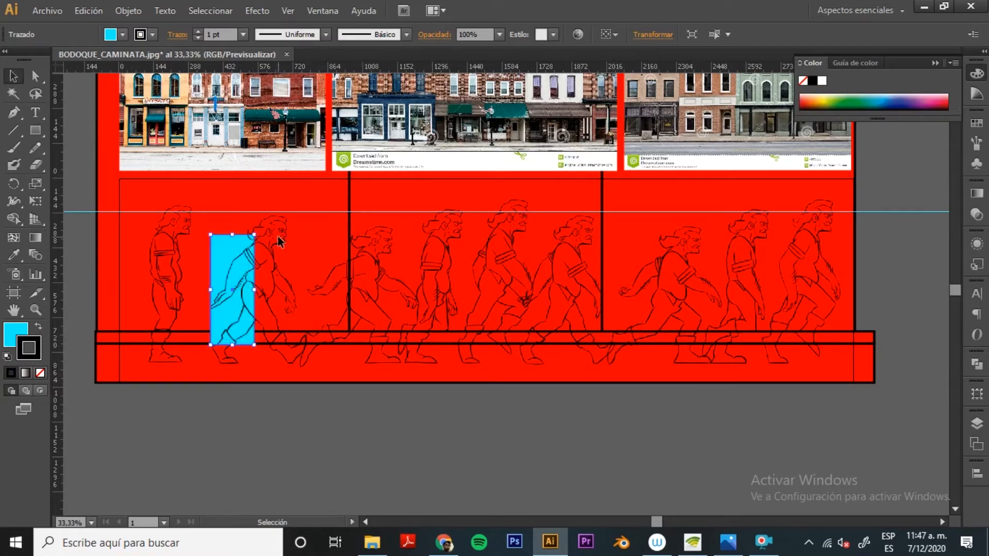
drag(232, 234, 232, 211)
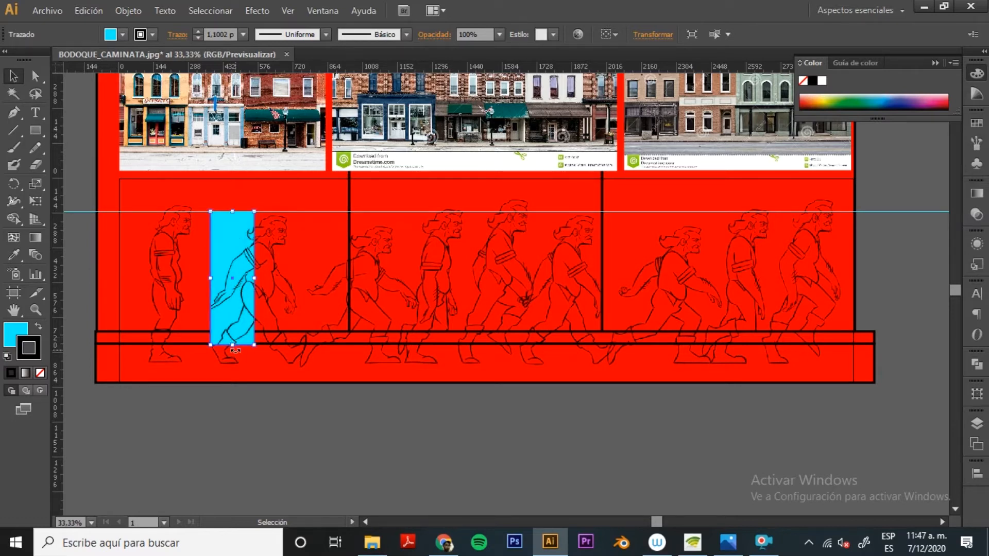
drag(232, 345, 230, 332)
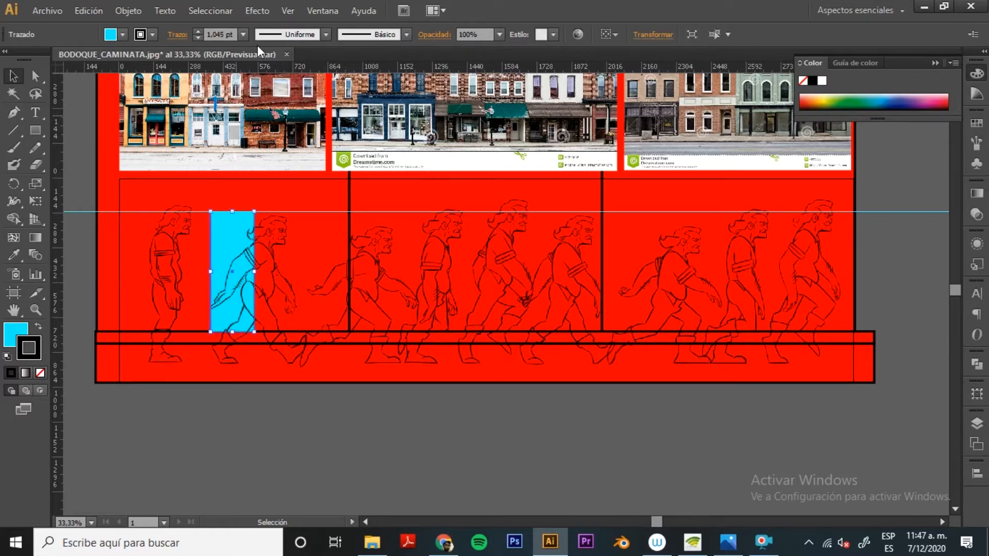
Step: Set the cyan rectangle's stroke weight to 5 pt and duplicate it along the street, making three rectangles per building
click(243, 34)
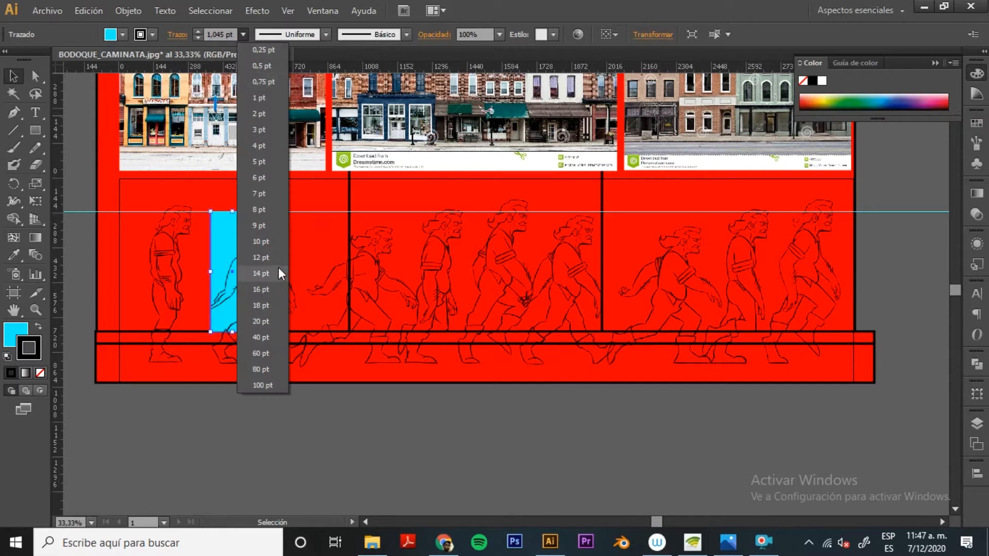
click(260, 161)
click(304, 309)
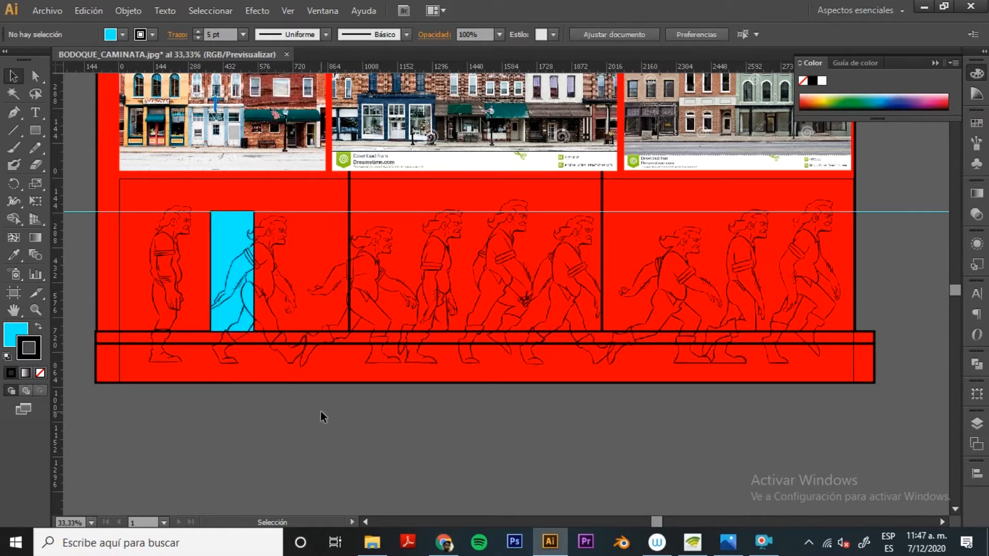
click(243, 292)
drag(245, 293, 487, 295)
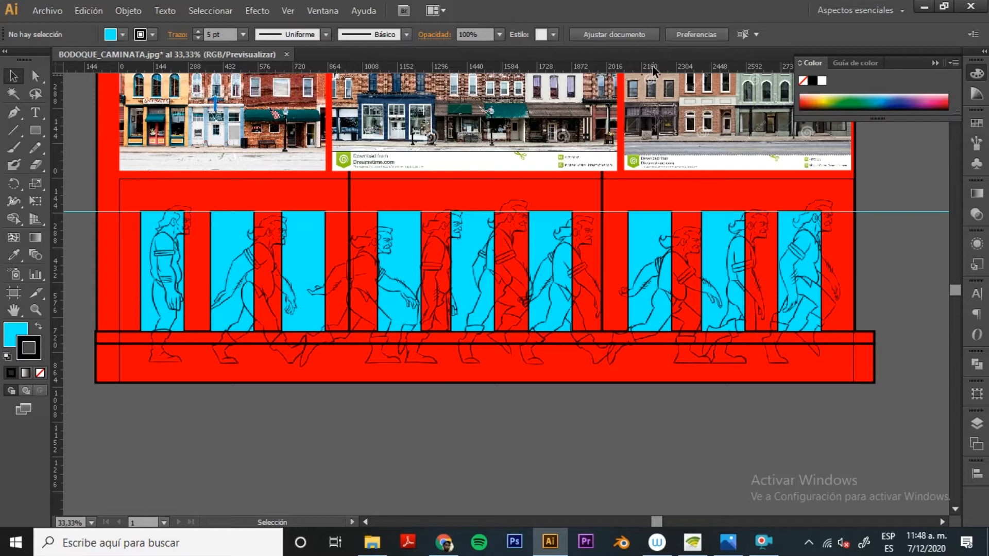
Step: Place a second horizontal guide just above the buildings' base and shorten the two outer cyan rectangles of each building down to it
drag(653, 69, 693, 305)
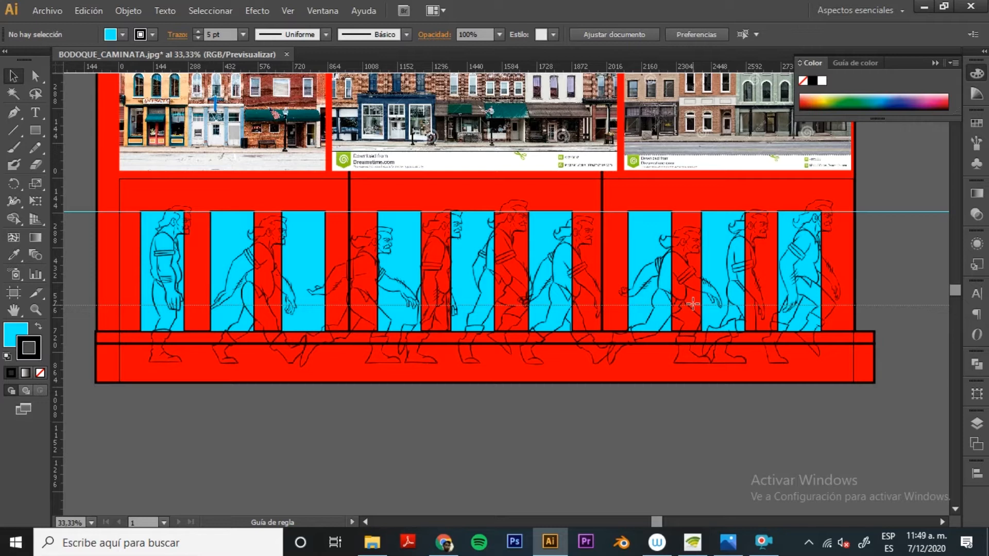
drag(693, 304, 693, 305)
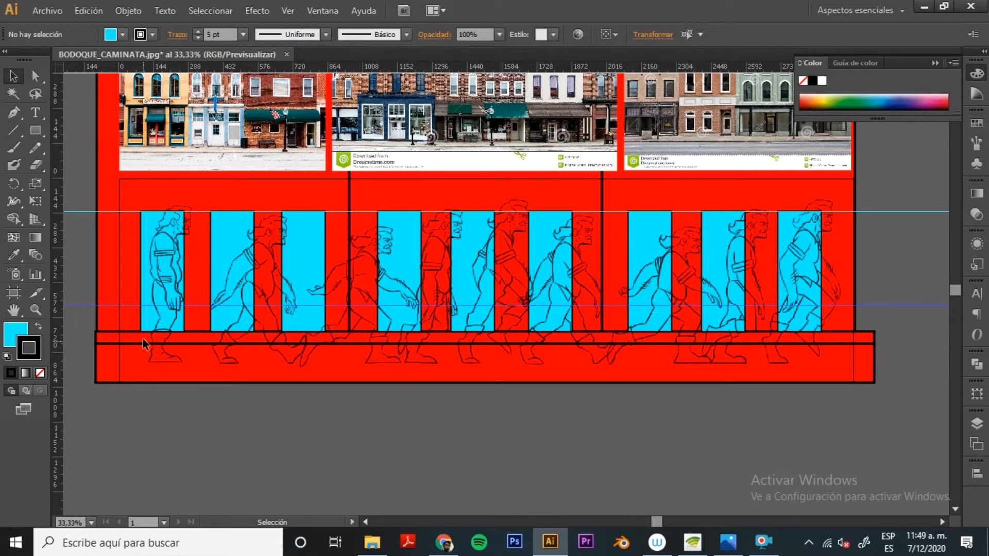
click(165, 320)
shift+click(311, 329)
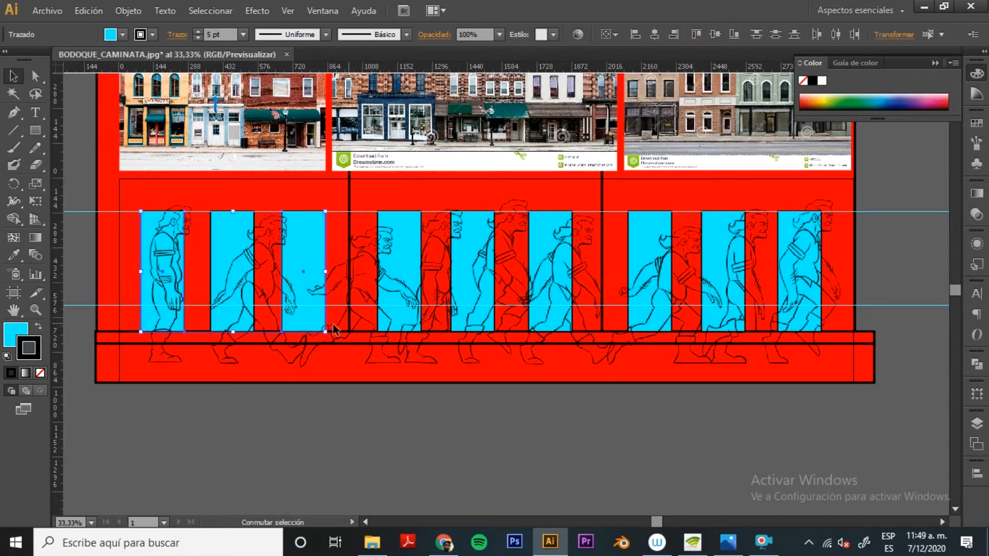
shift+click(412, 327)
shift+click(553, 325)
shift+click(658, 325)
shift+click(813, 328)
drag(480, 333, 484, 305)
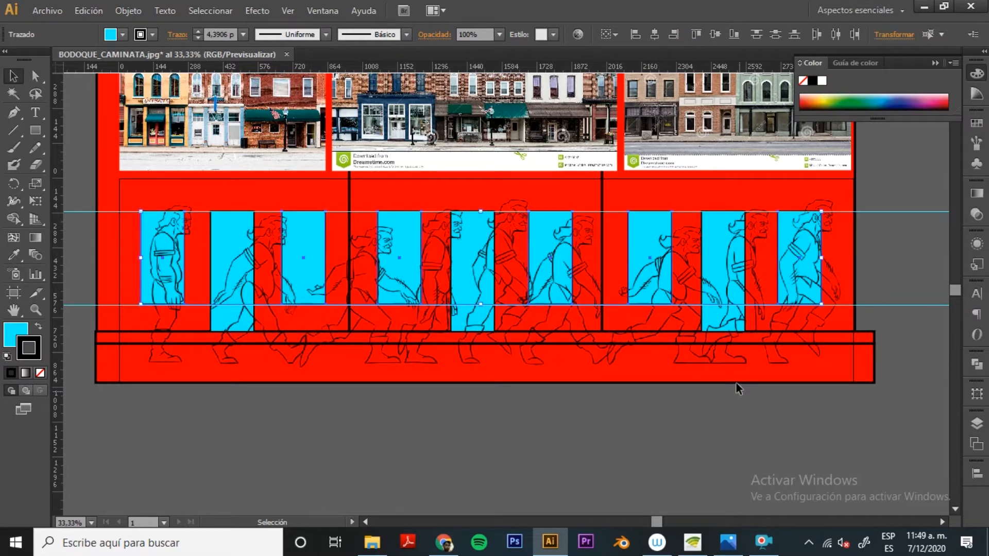
click(765, 445)
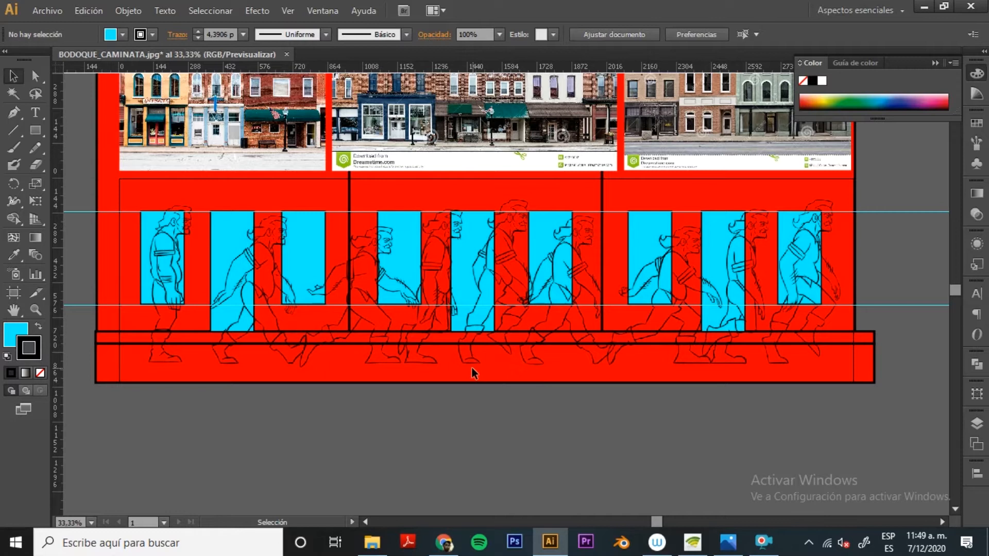
Step: Create a smaller centred copy inside the first window and heighten it to leave an even frame around it
drag(528, 393, 592, 413)
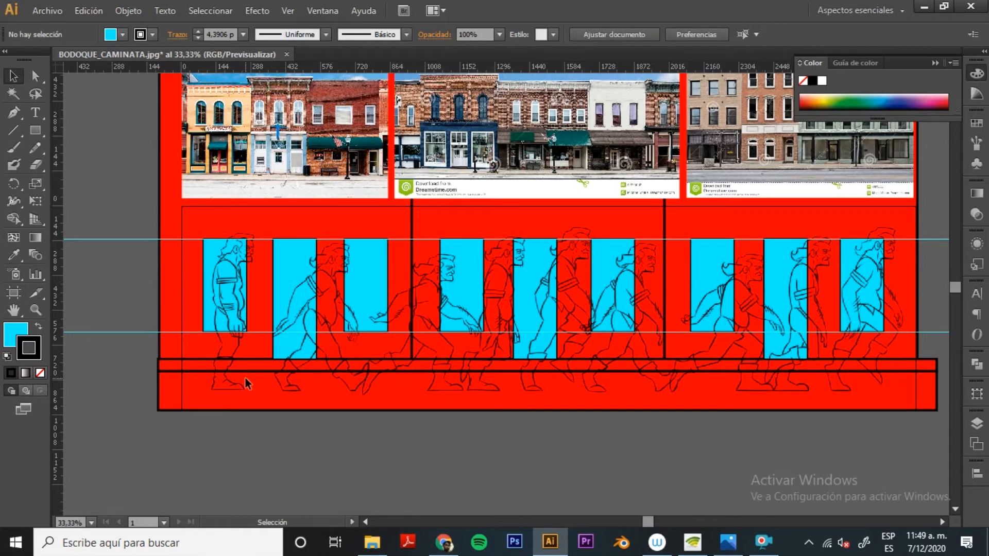
ctrl+click(453, 302)
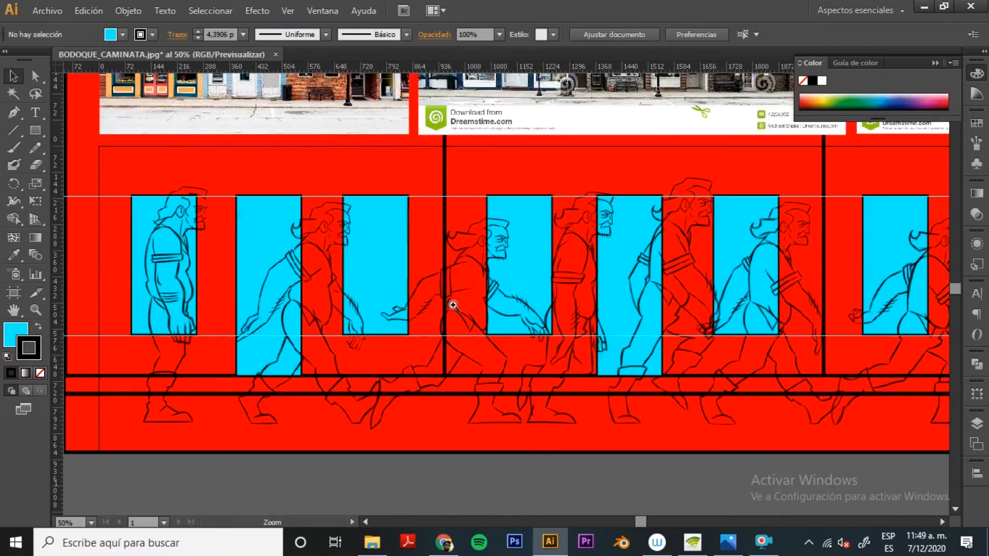
drag(207, 339, 279, 359)
click(247, 311)
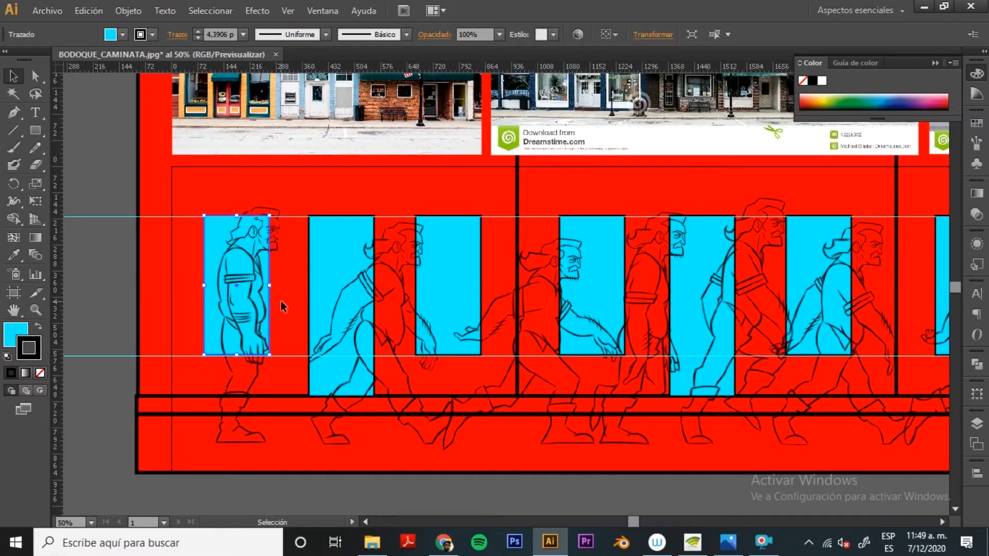
key(a)
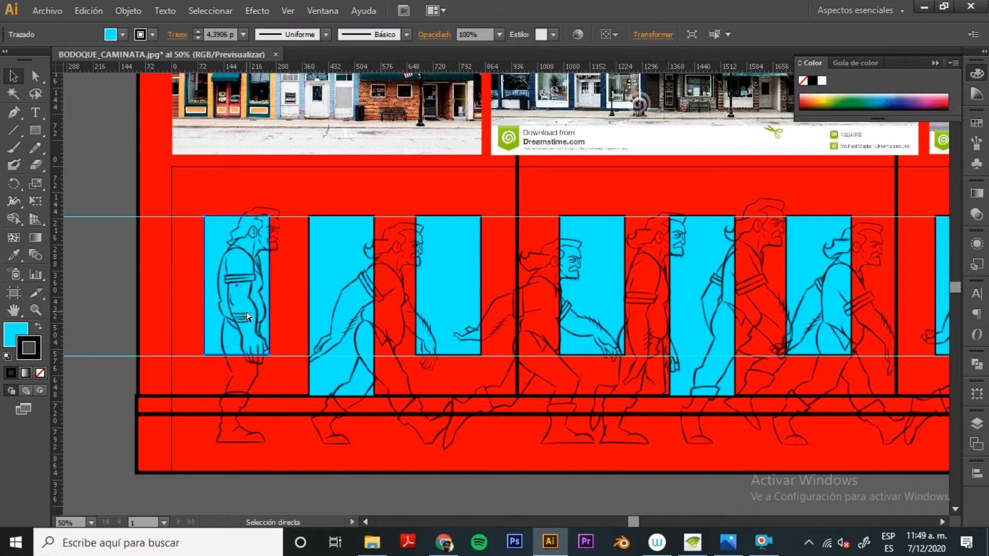
key(v)
key(a)
key(v)
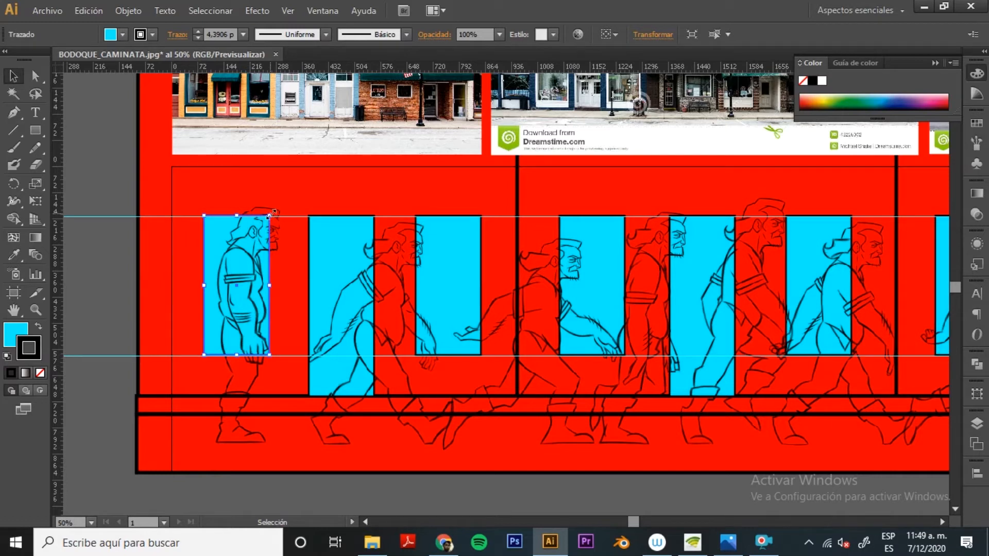
drag(269, 217, 261, 233)
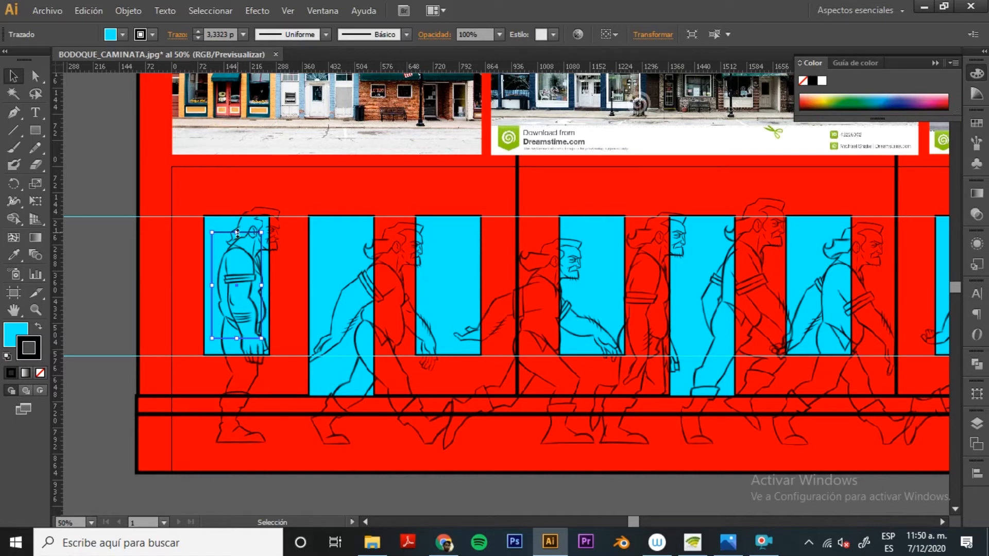
drag(237, 233, 237, 223)
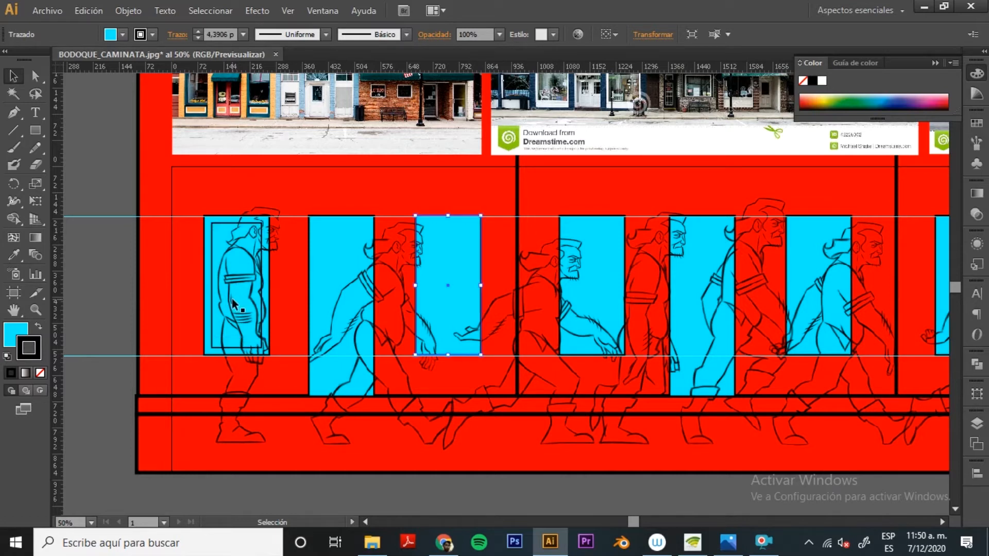
Step: Duplicate the first window's inner rectangle into the first building's other window
click(233, 303)
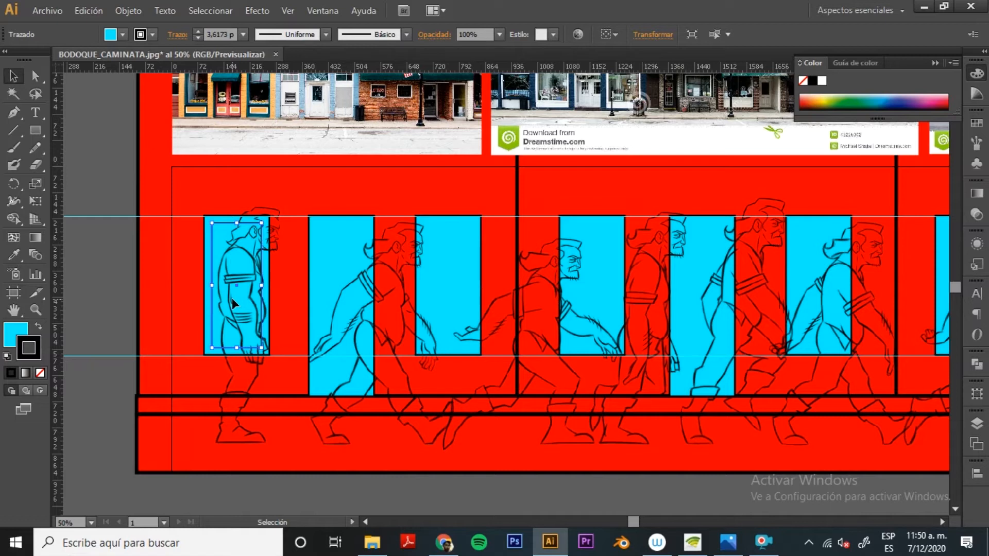
shift+click(232, 300)
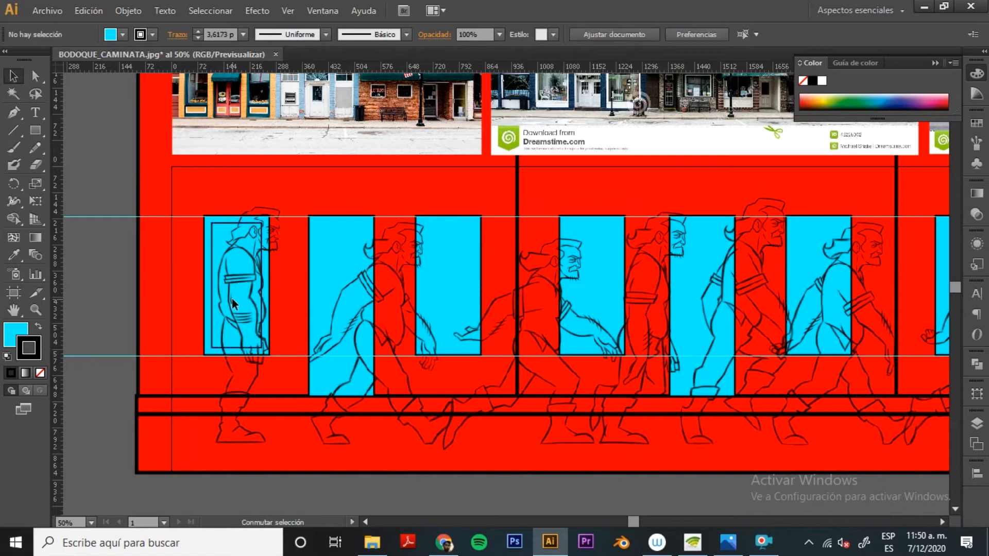
drag(242, 297, 452, 303)
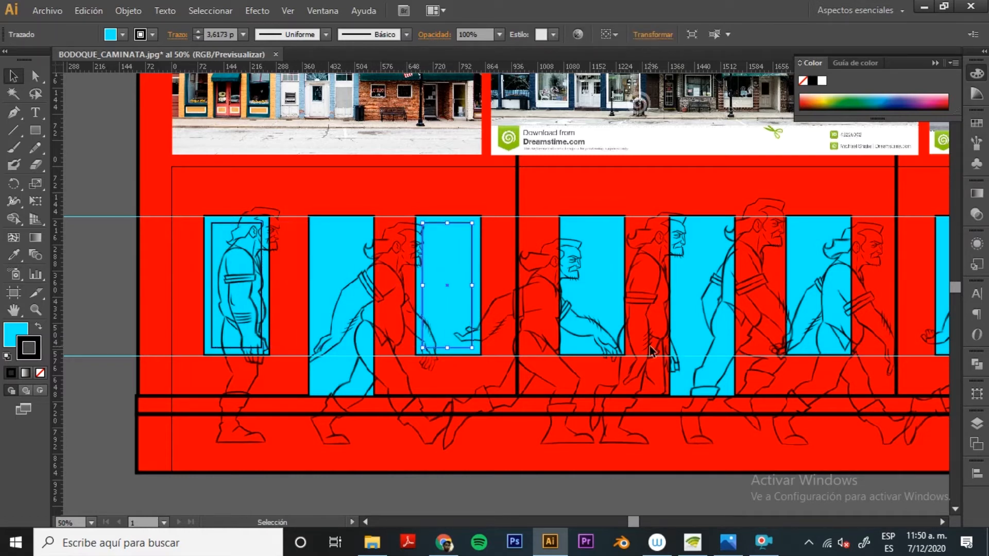
key(space)
drag(622, 356, 541, 342)
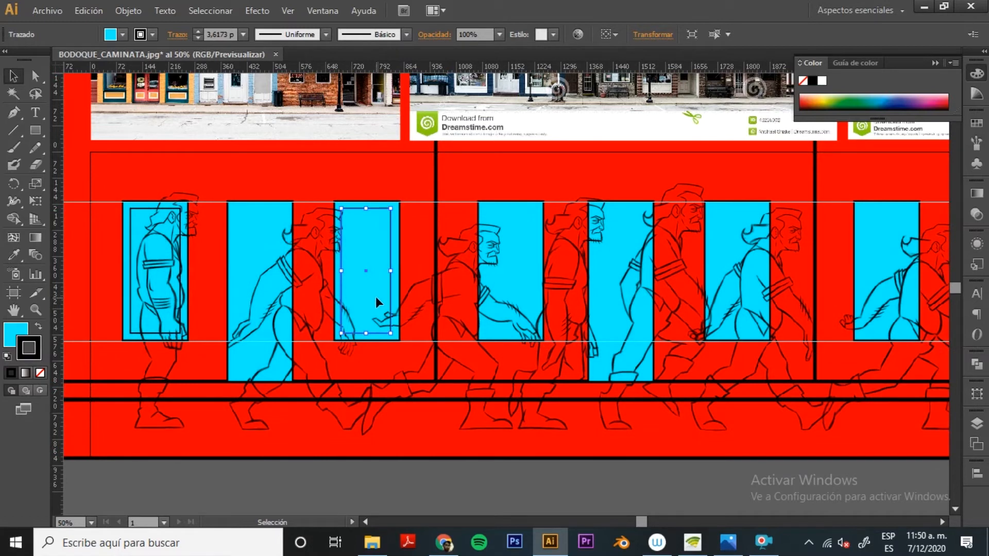
drag(382, 296, 691, 270)
key(ctrl+z)
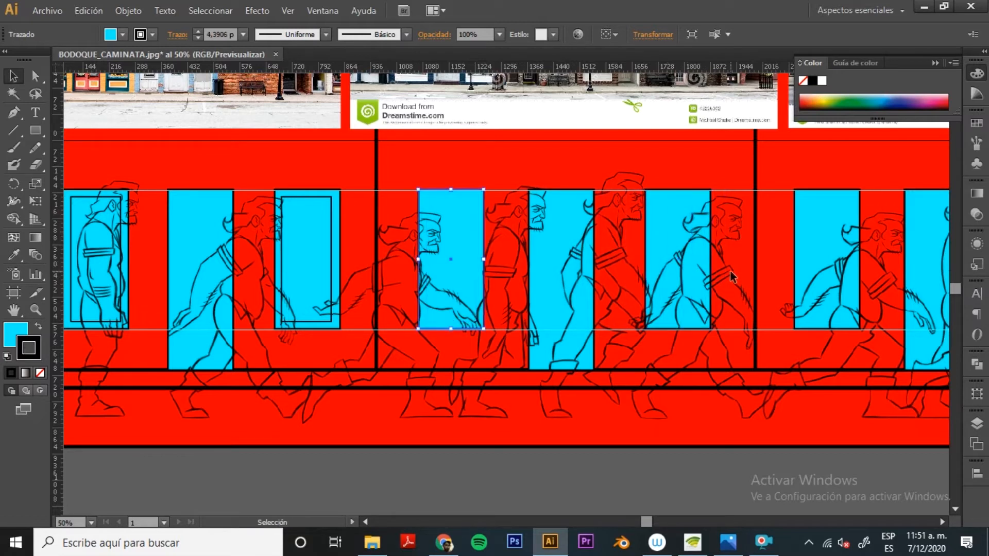
key(ctrl+z)
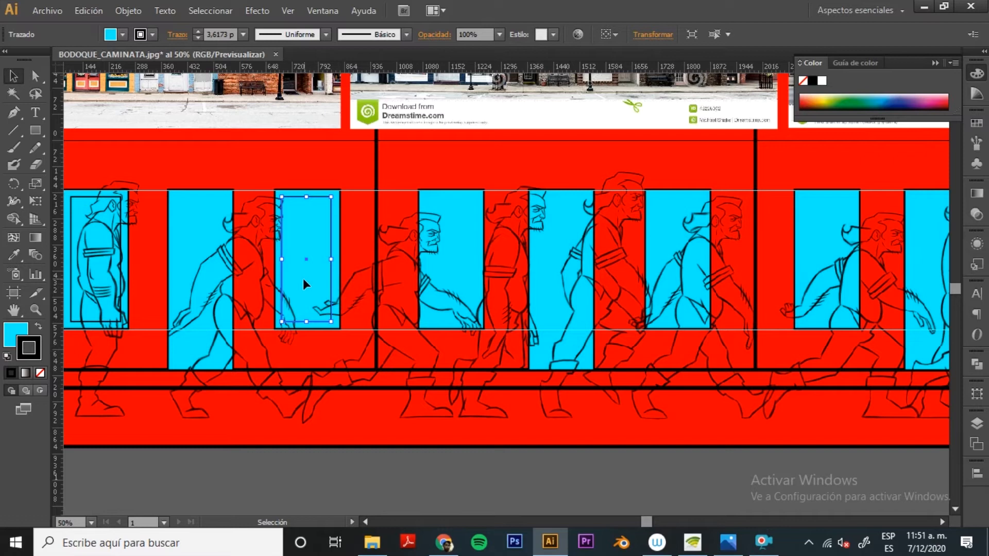
Step: Select both inner window rectangles in the first building and bring them to the front
shift+click(97, 288)
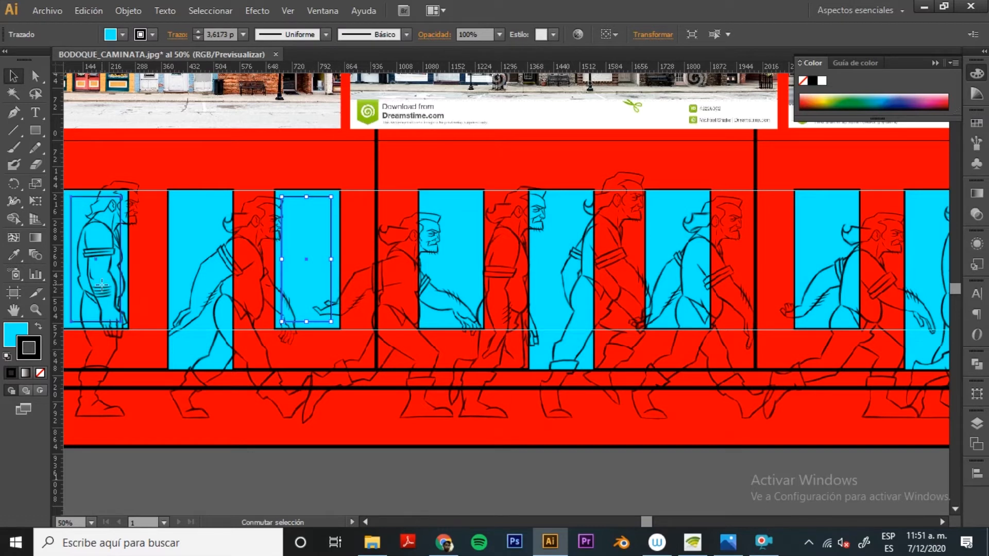
right_click(315, 282)
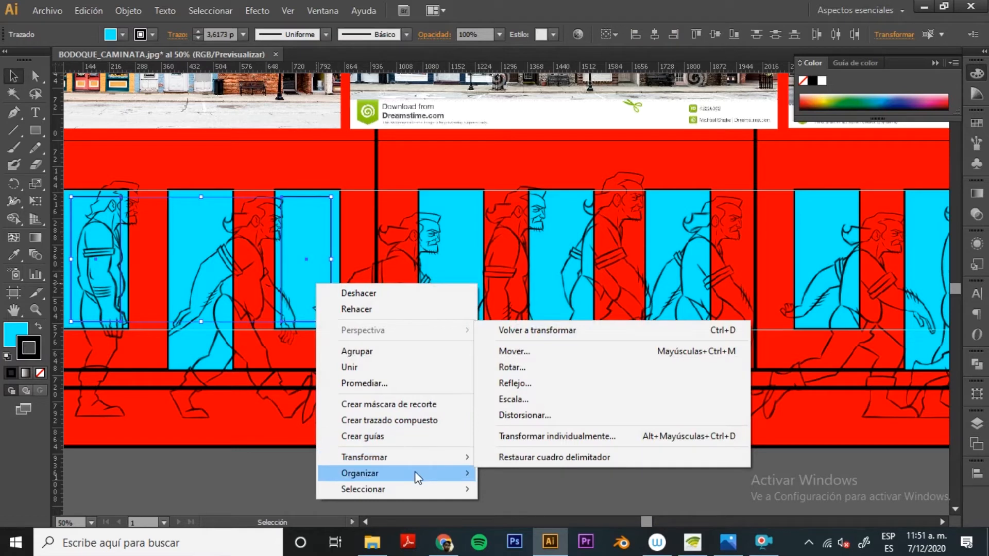
mouse_move(415, 471)
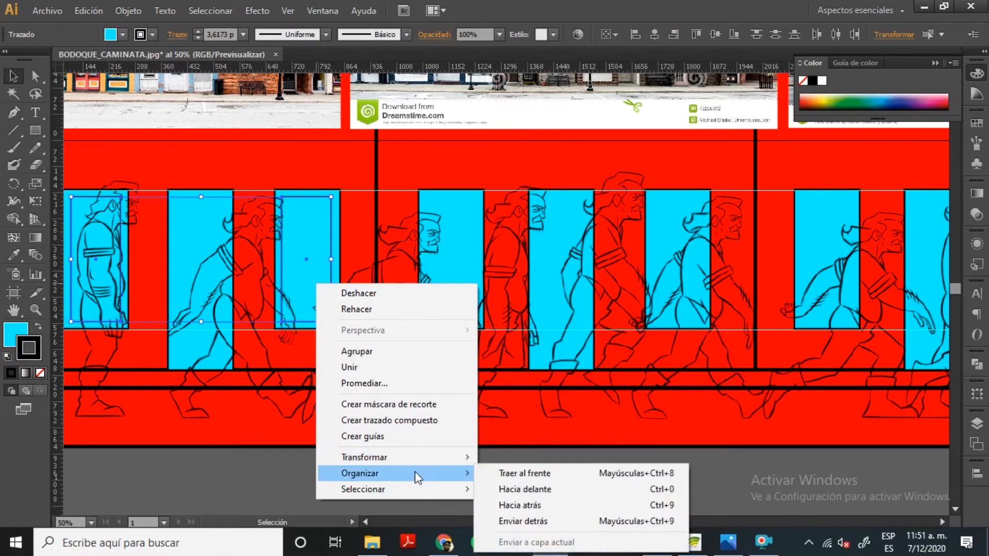
click(556, 473)
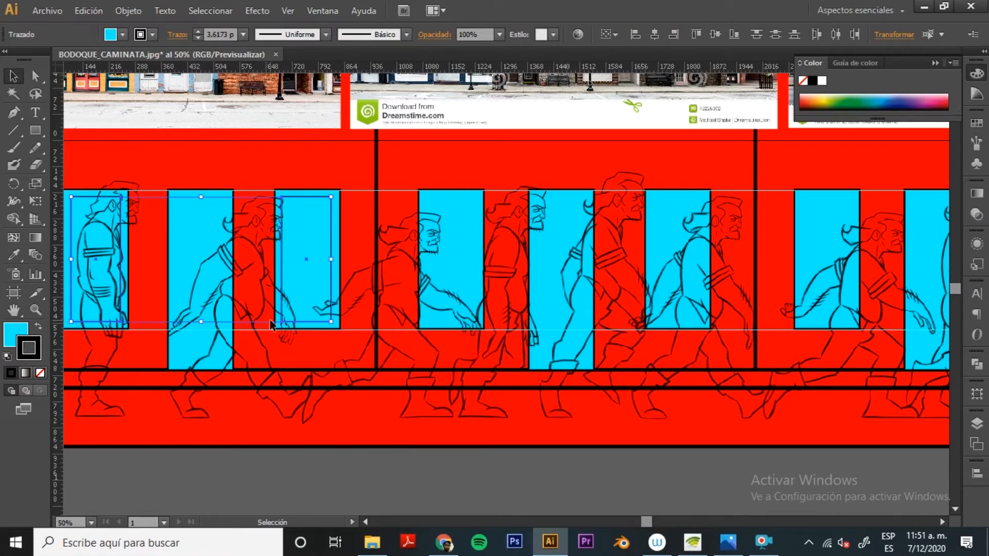
click(393, 453)
Step: Duplicate the inner window rectangle into the four remaining windows of the second and third buildings
click(311, 285)
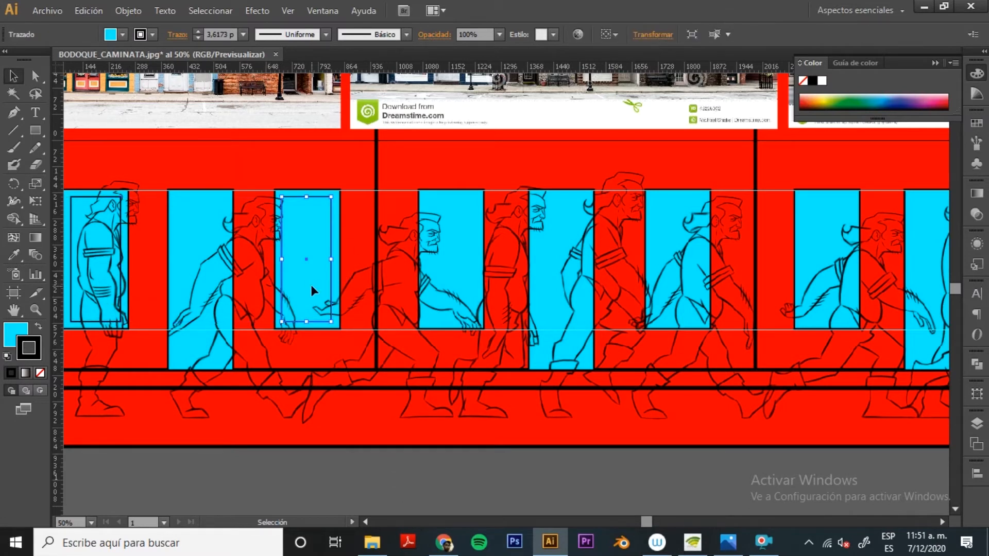
drag(311, 285, 698, 272)
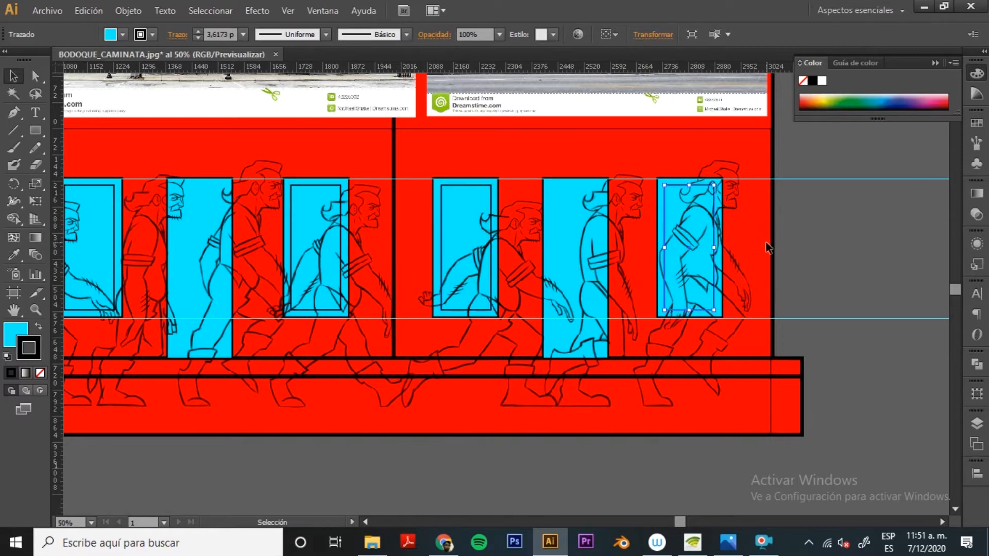
click(809, 232)
key(ctrl+minus)
key(ctrl+minus)
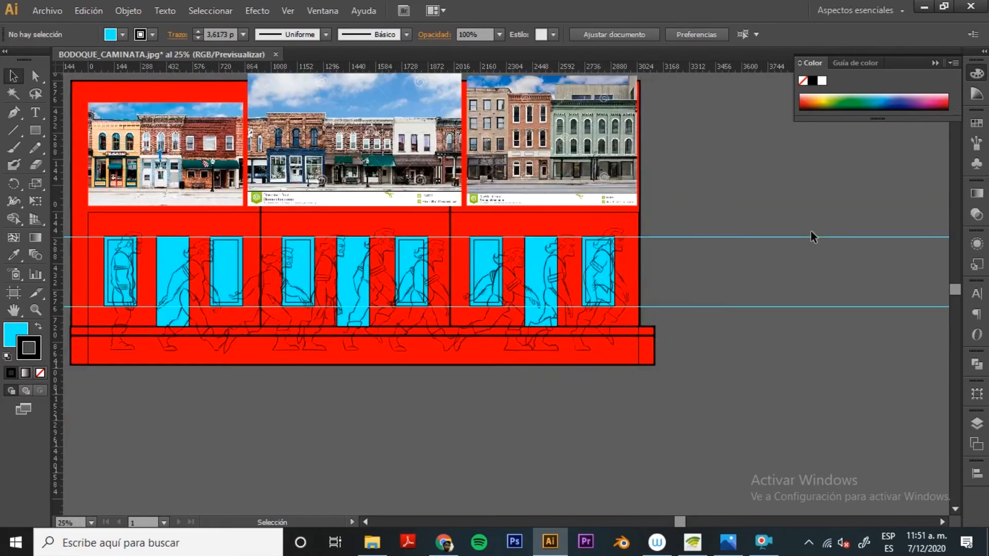
Step: Hide the REFE CAMINATA layer so that the walk-cycle sketches no longer cover the buildings
click(977, 423)
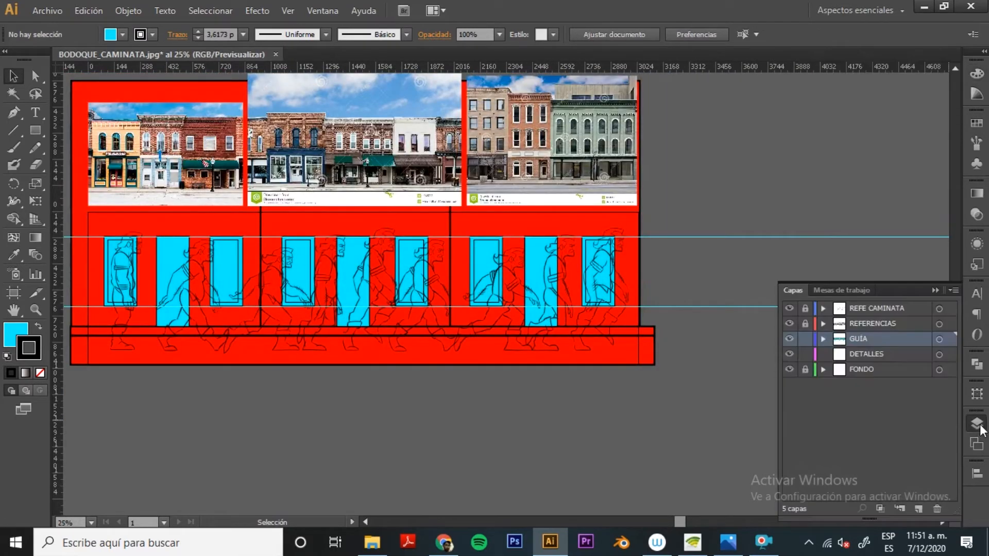
click(789, 308)
drag(479, 413, 617, 426)
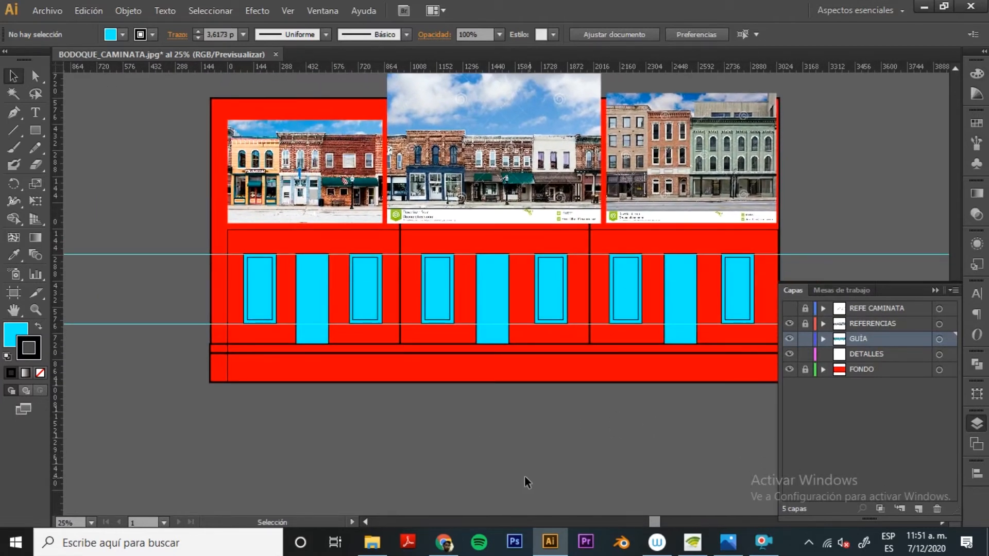
Step: Create a smaller centred copy of the first building's door inside it and resize the copy into a panel filling only the upper part
scroll(434, 319, up, 2)
drag(434, 319, 664, 340)
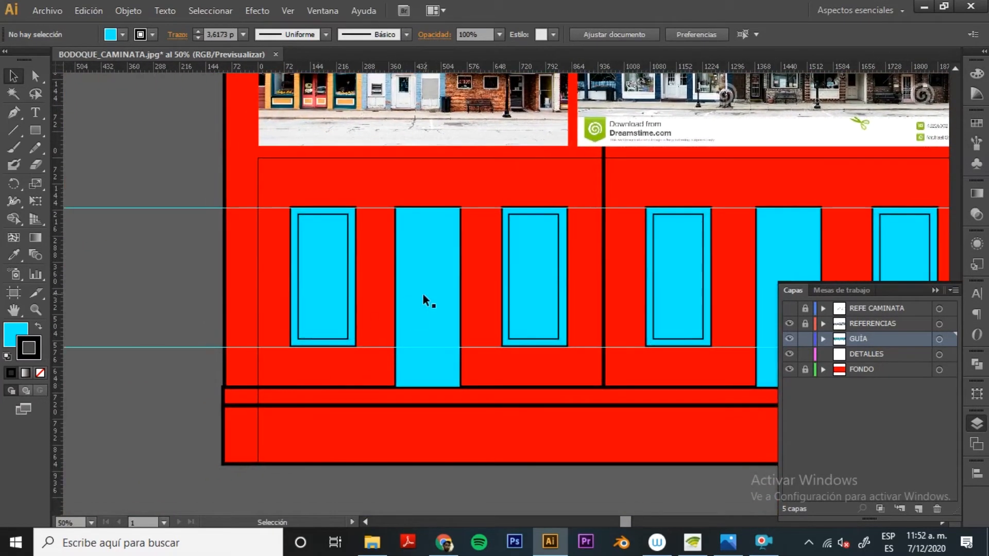
click(437, 291)
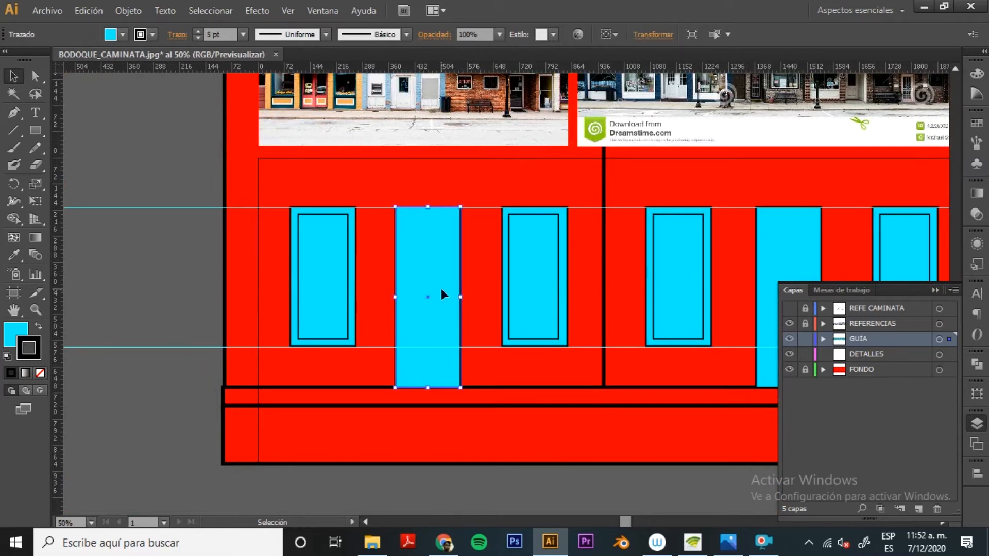
key(a)
key(v)
key(a)
key(v)
drag(462, 205, 449, 221)
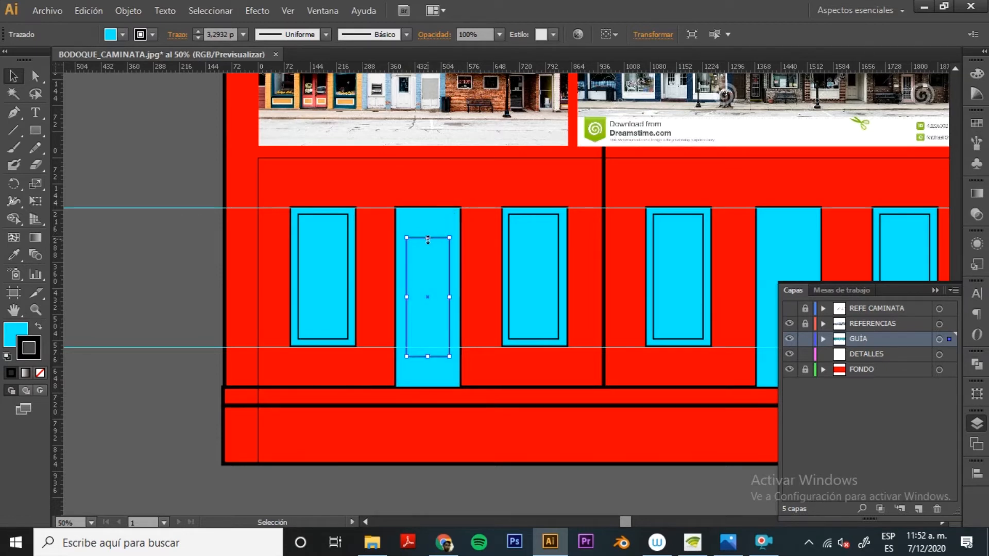
drag(428, 238, 427, 215)
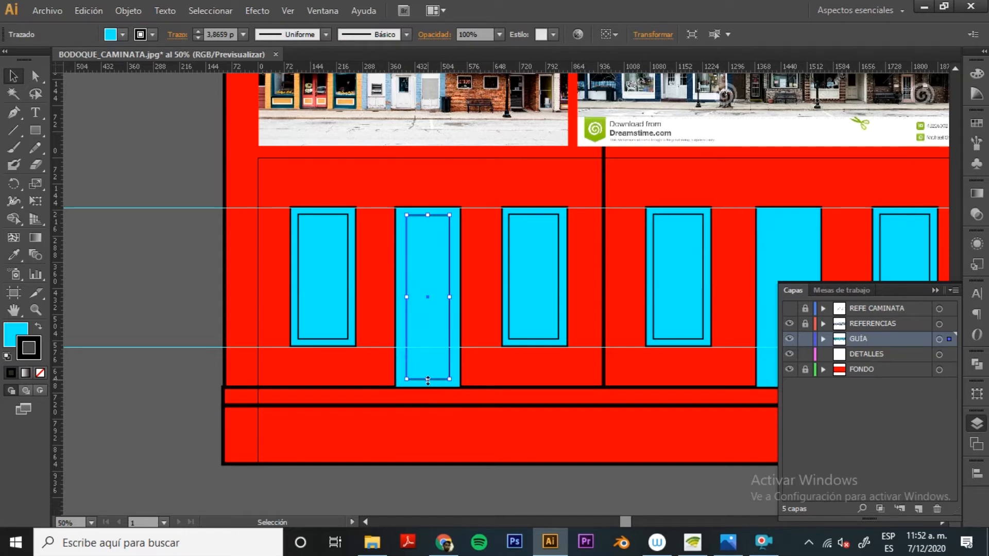
mouse_move(428, 380)
mouse_down()
mouse_move(422, 264)
mouse_move(424, 276)
mouse_up()
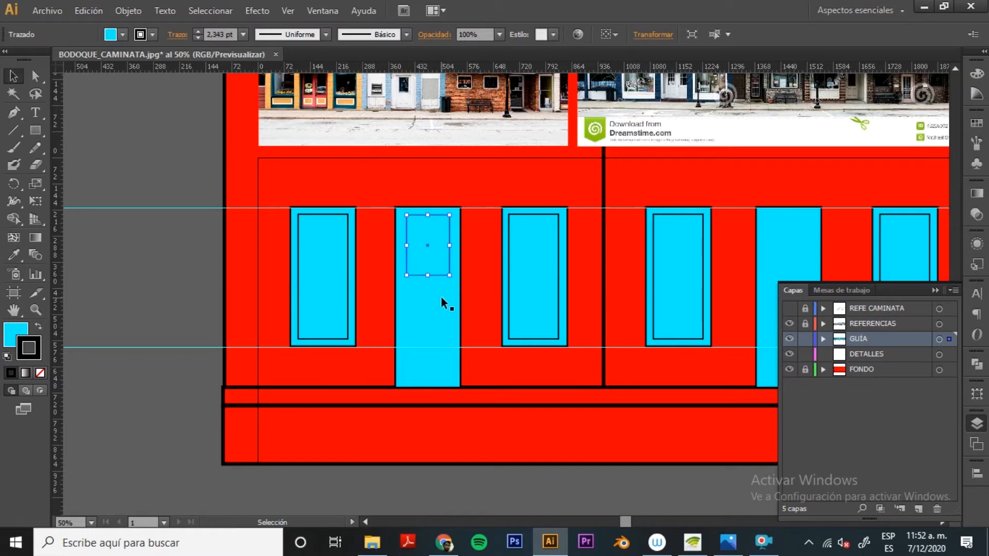
click(168, 153)
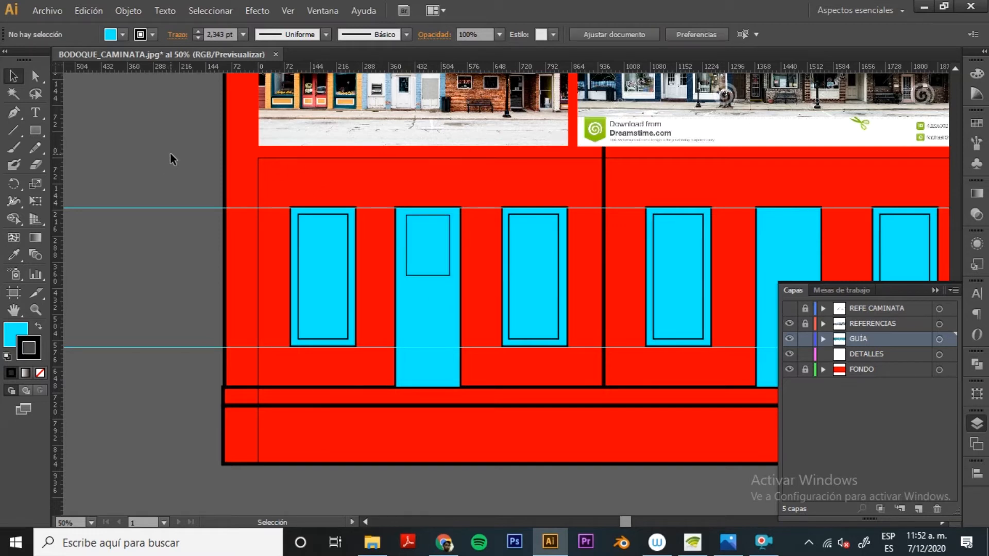
Step: Narrow the upper door panel to half its width and duplicate it alongside, leaving a small gap between the two
key(ctrl+minus)
mouse_move(455, 276)
mouse_down()
mouse_move(435, 256)
mouse_move(419, 267)
mouse_move(457, 283)
mouse_up()
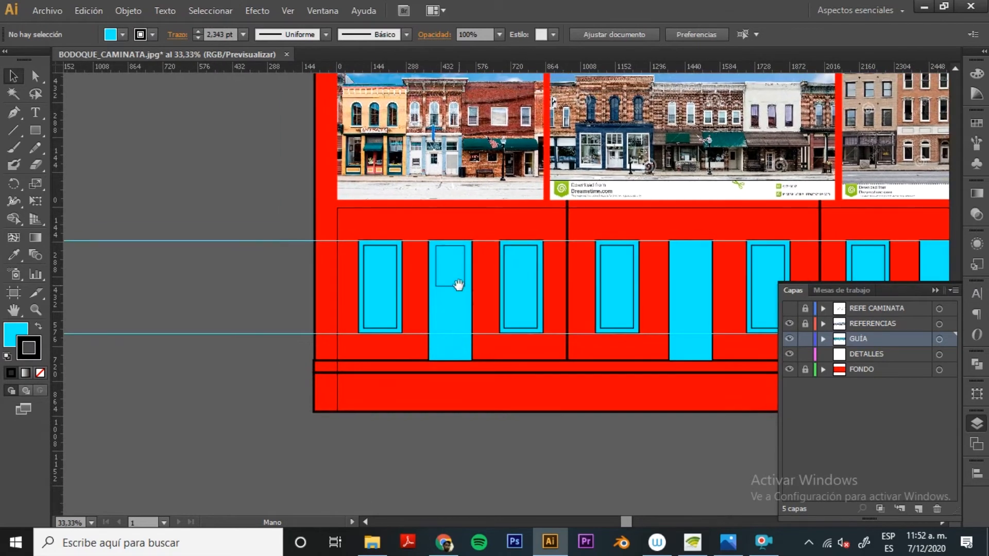
key(ctrl+plus)
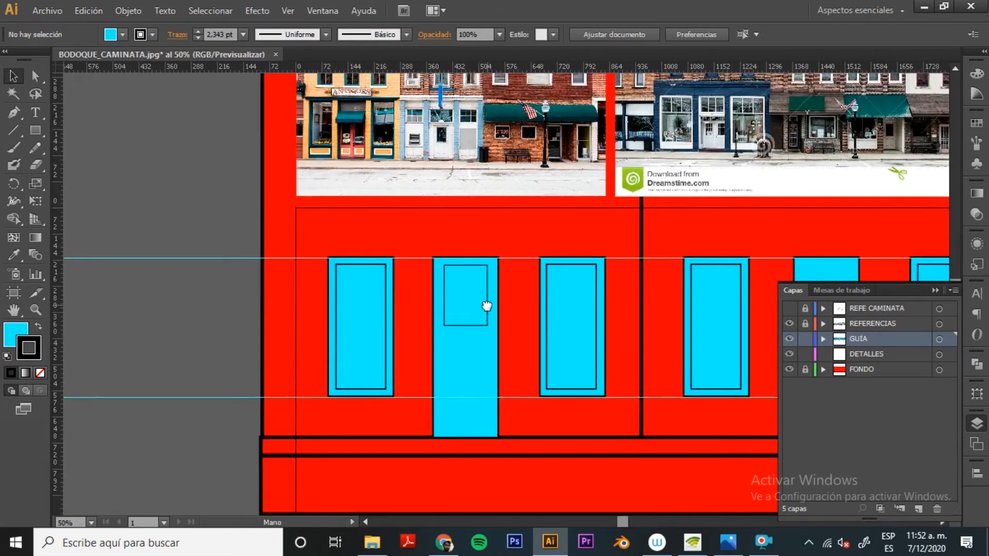
click(516, 278)
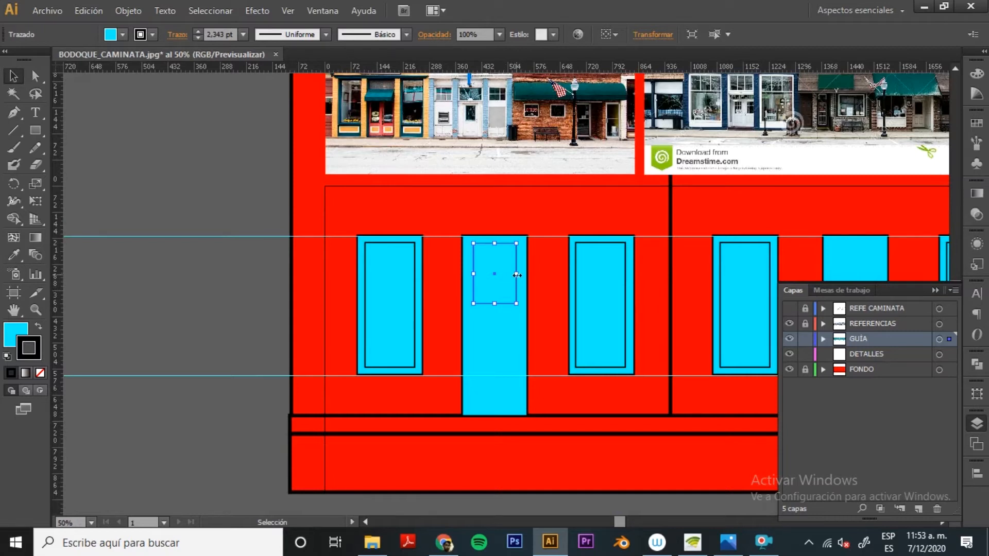
drag(517, 275, 495, 274)
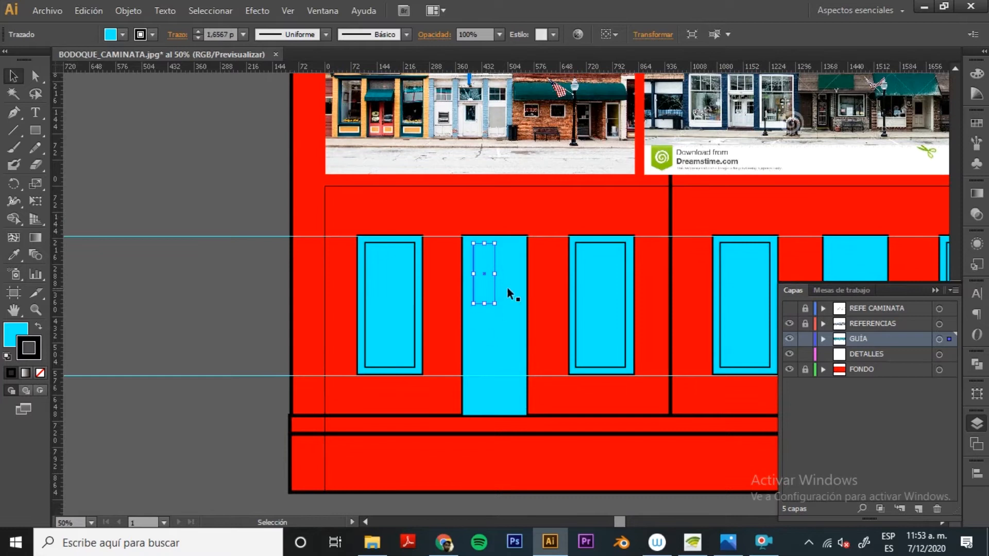
scroll(502, 289, up, 1)
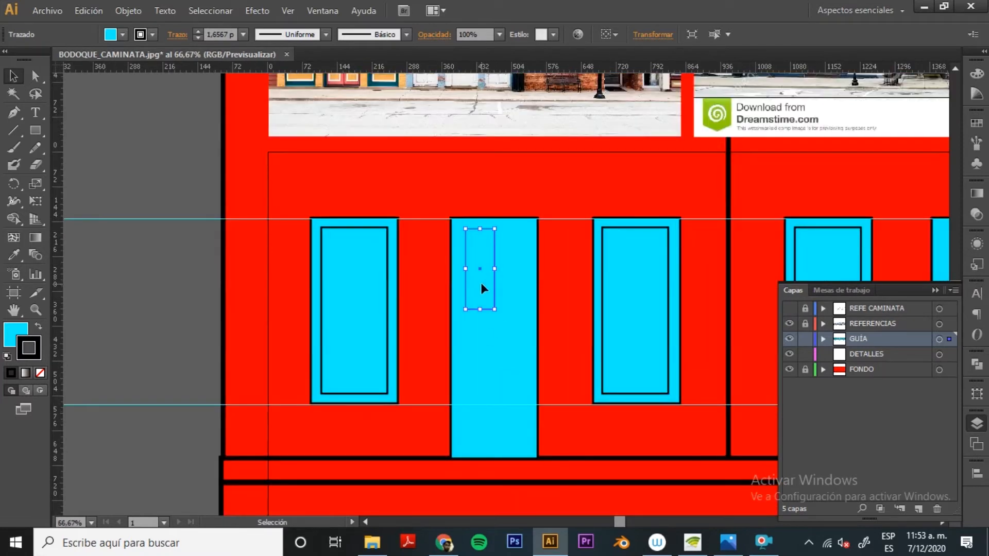
drag(481, 284, 515, 283)
Step: Select both upper panels and adjust their position and width so the pair sits centred in the first door
click(477, 275)
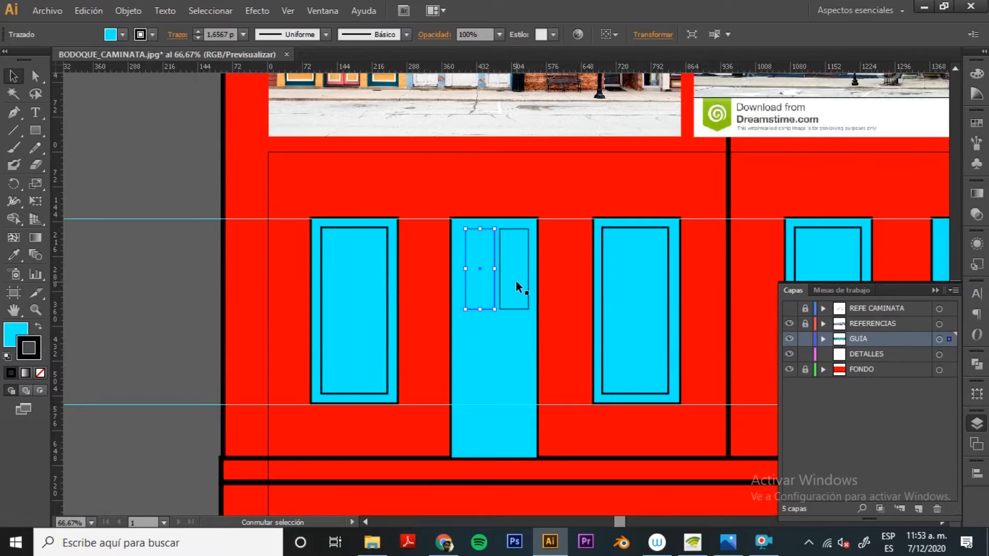
shift+click(515, 280)
drag(531, 265, 527, 268)
drag(465, 269, 461, 268)
drag(525, 268, 527, 268)
click(124, 314)
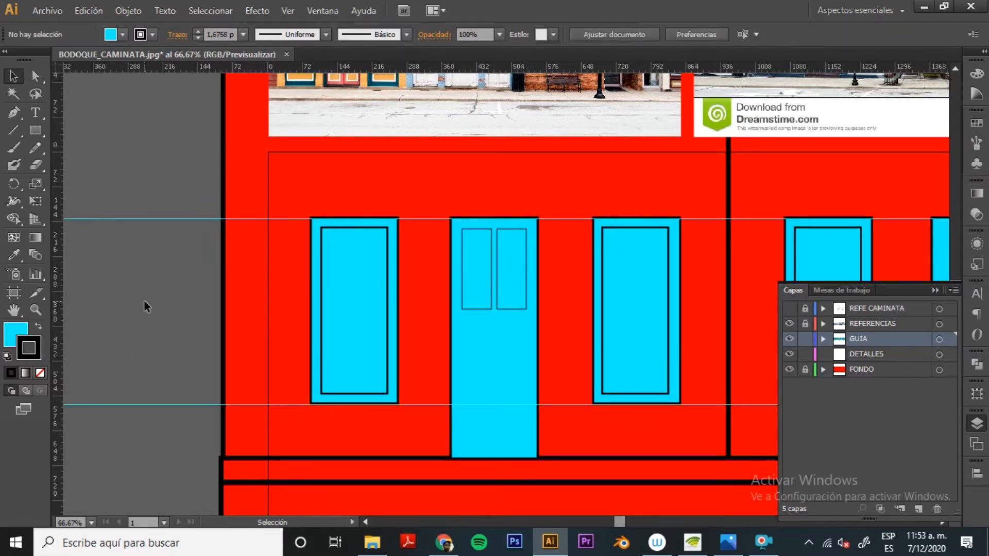
Step: Lengthen both upper panels of the first door slightly downward
key(ctrl+minus)
key(ctrl+minus)
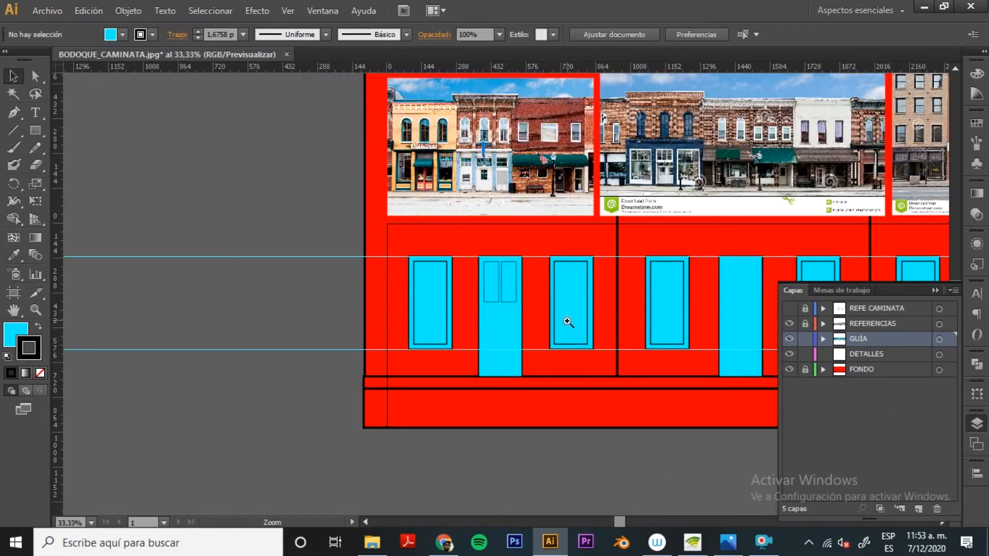
key(ctrl+plus)
click(407, 262)
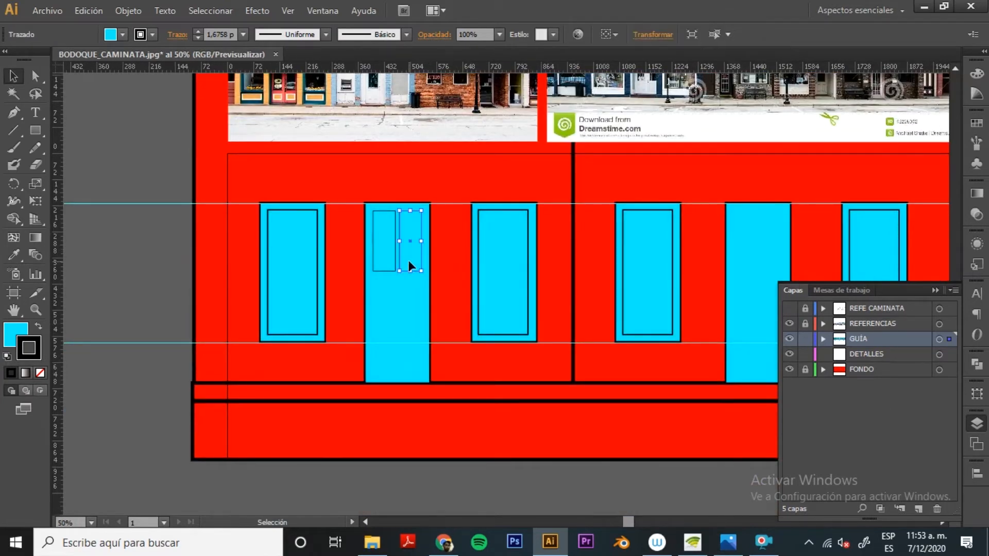
drag(397, 272, 395, 279)
click(216, 284)
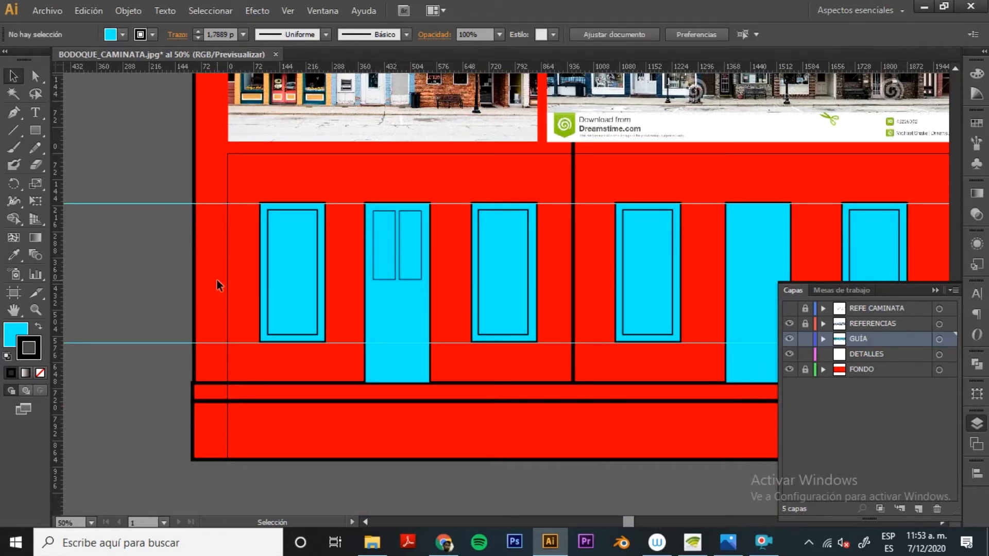
Step: Bring both upper panels of the first door to the front
click(391, 255)
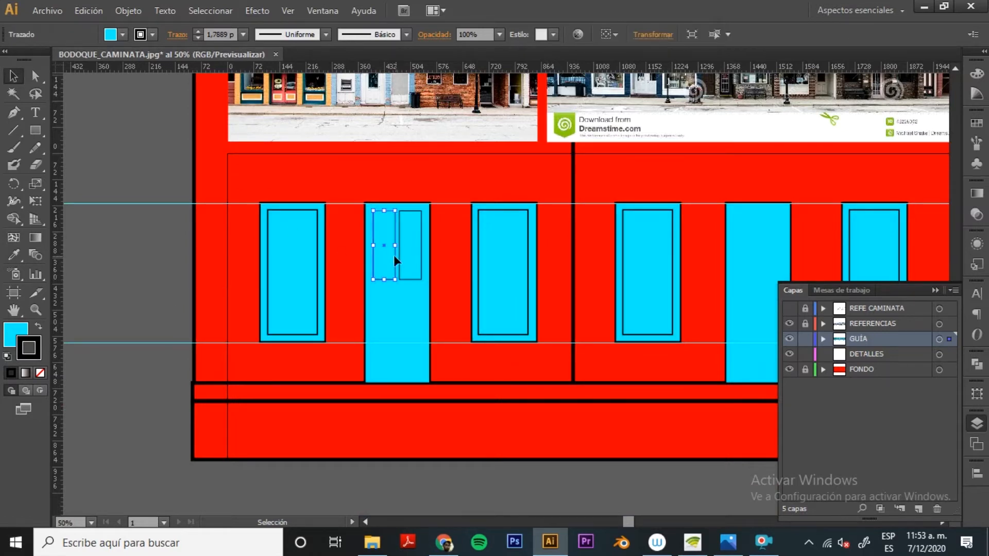
right_click(387, 257)
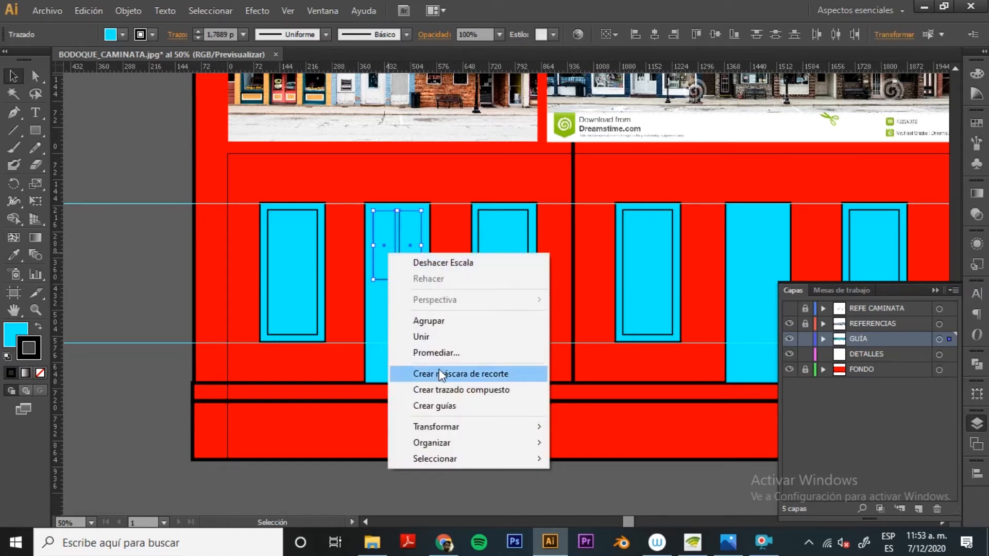
mouse_move(462, 448)
click(601, 444)
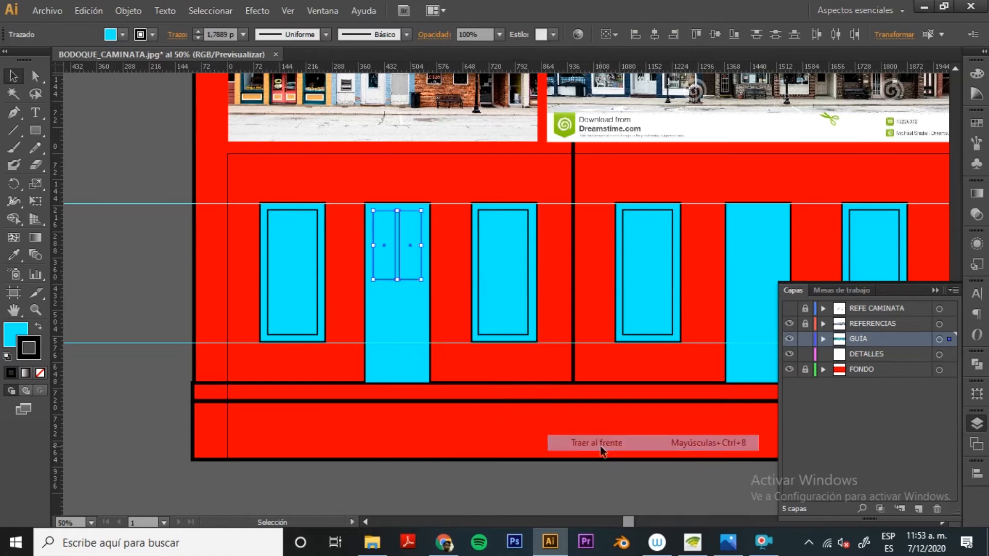
click(90, 225)
Step: Duplicate the pair of upper panels into the same position on the doors of the second and third buildings
drag(345, 274, 193, 254)
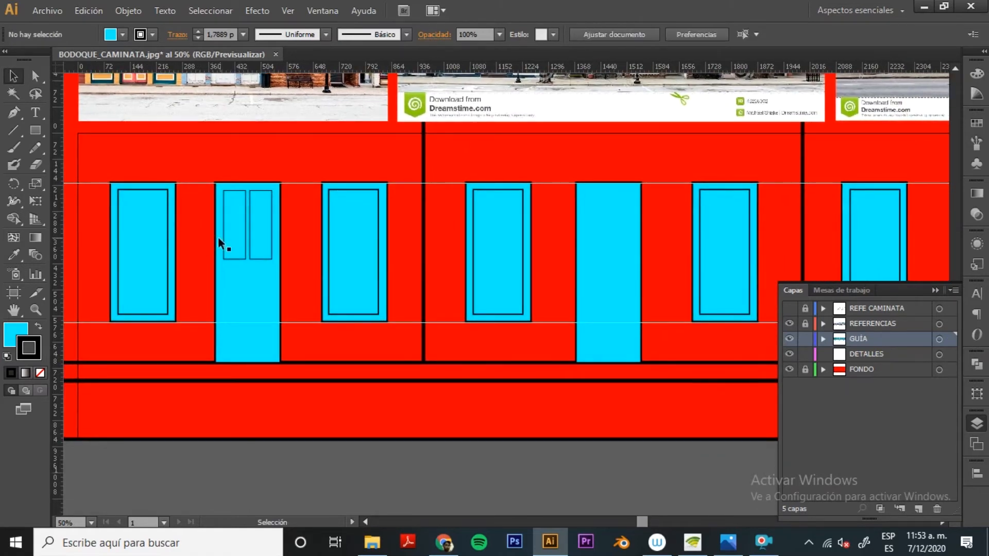
click(234, 235)
shift+click(261, 235)
drag(240, 254, 599, 258)
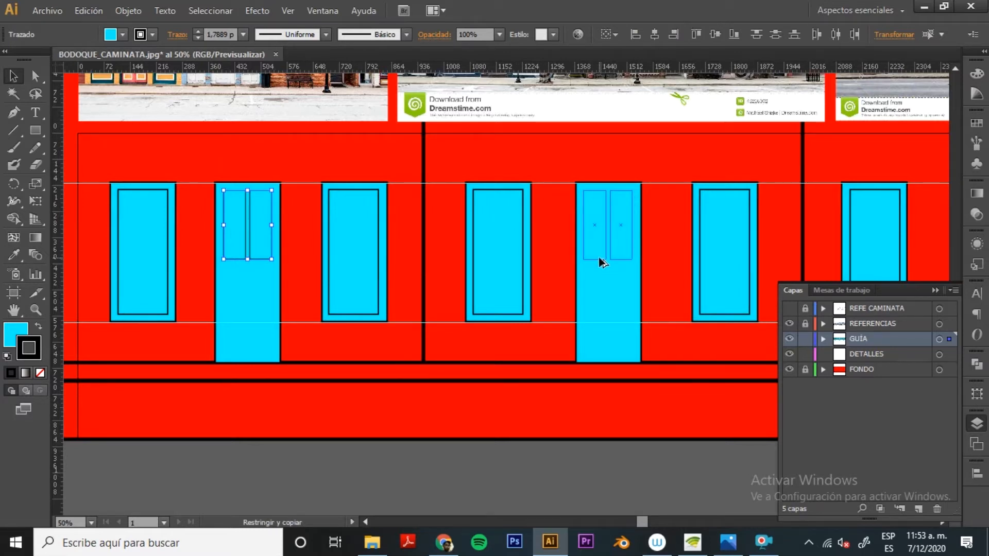
drag(599, 258, 599, 255)
drag(724, 234, 369, 212)
drag(276, 221, 653, 229)
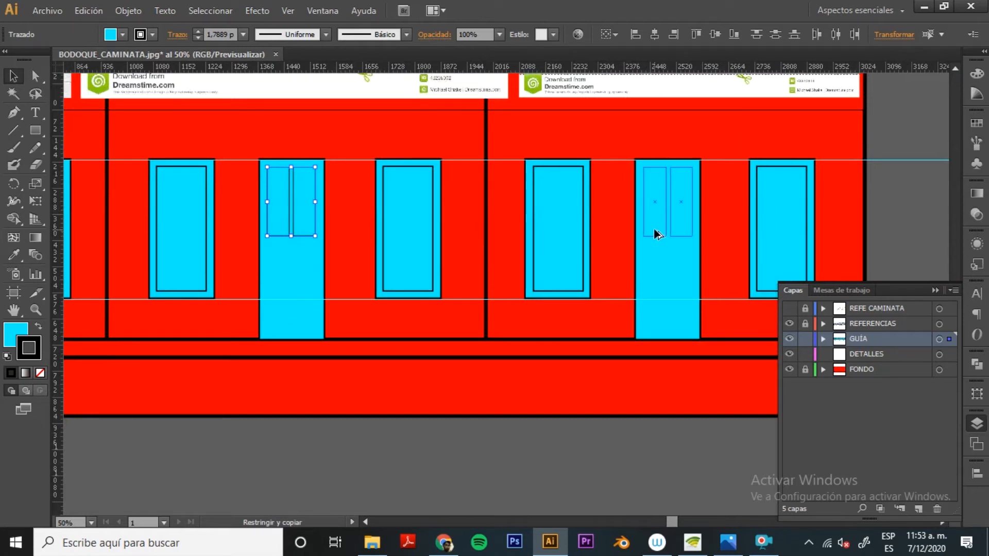
click(908, 181)
Step: Draw a short horizontal rectangle in the first building's door, just below its two upper panels
key(ctrl+minus)
key(ctrl+minus)
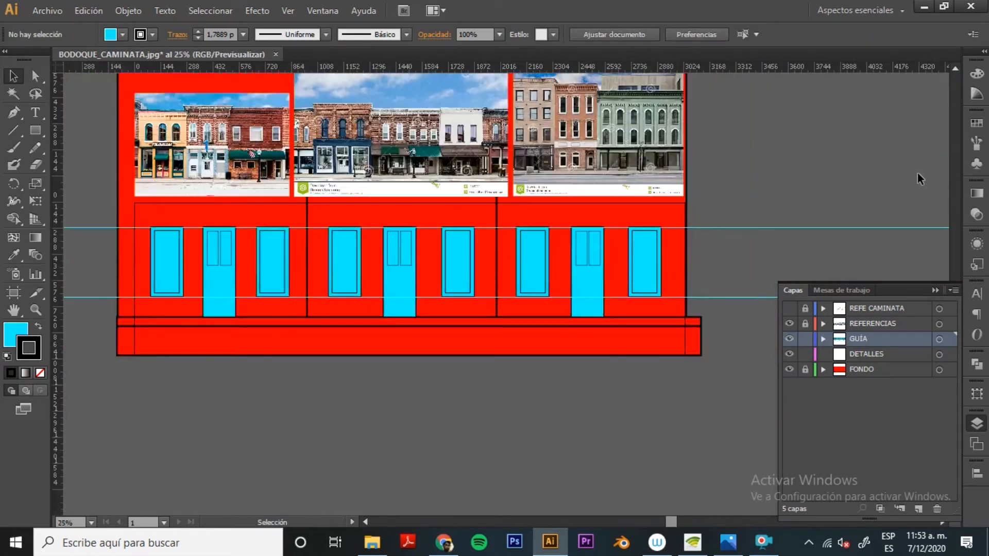
drag(280, 331, 481, 327)
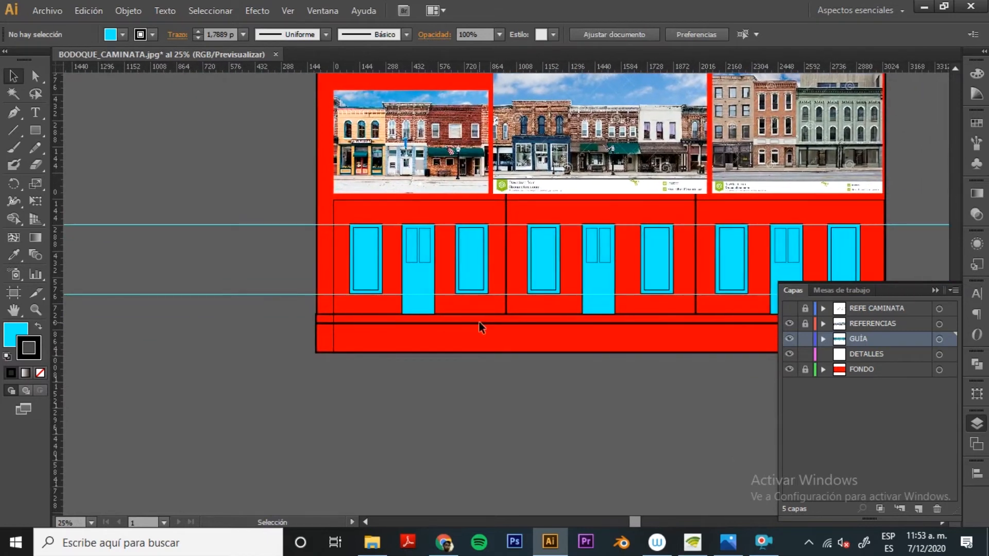
key(ctrl+plus)
key(ctrl+plus)
drag(528, 290, 554, 335)
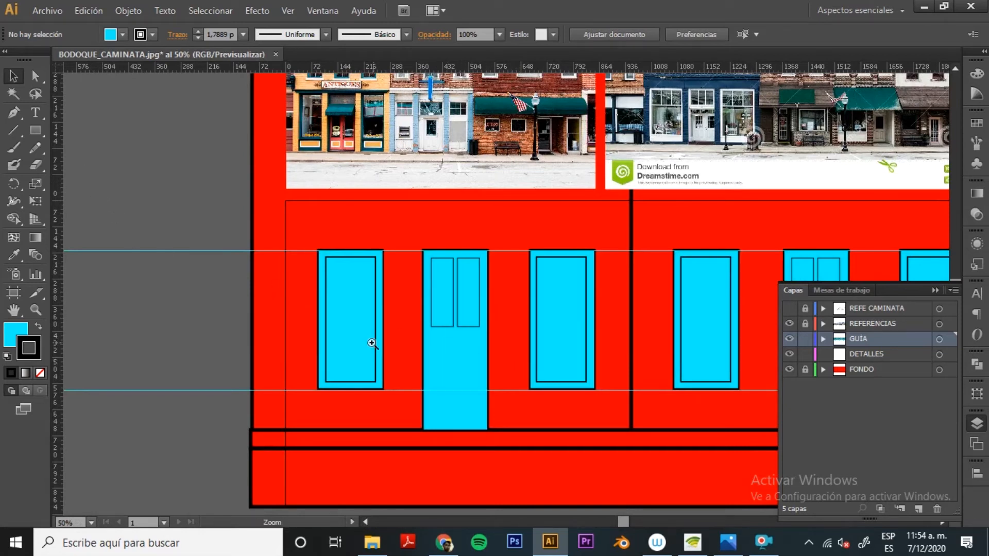
key(ctrl+plus)
drag(530, 330, 483, 280)
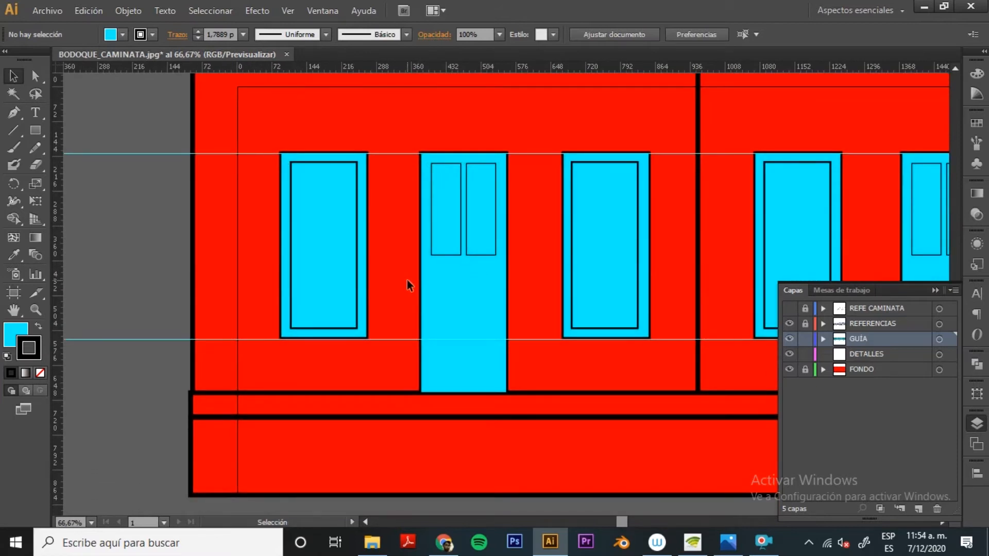
click(39, 133)
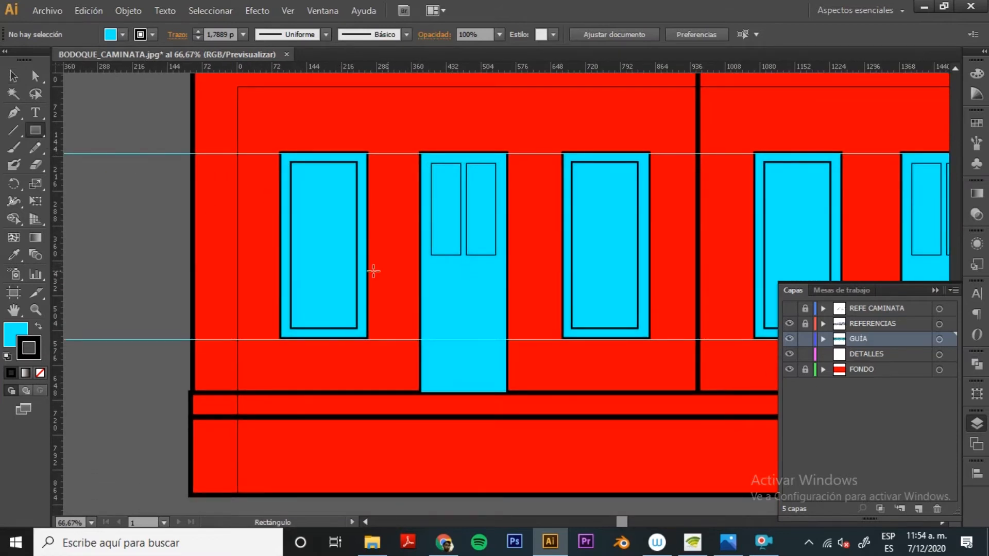
drag(432, 264, 493, 289)
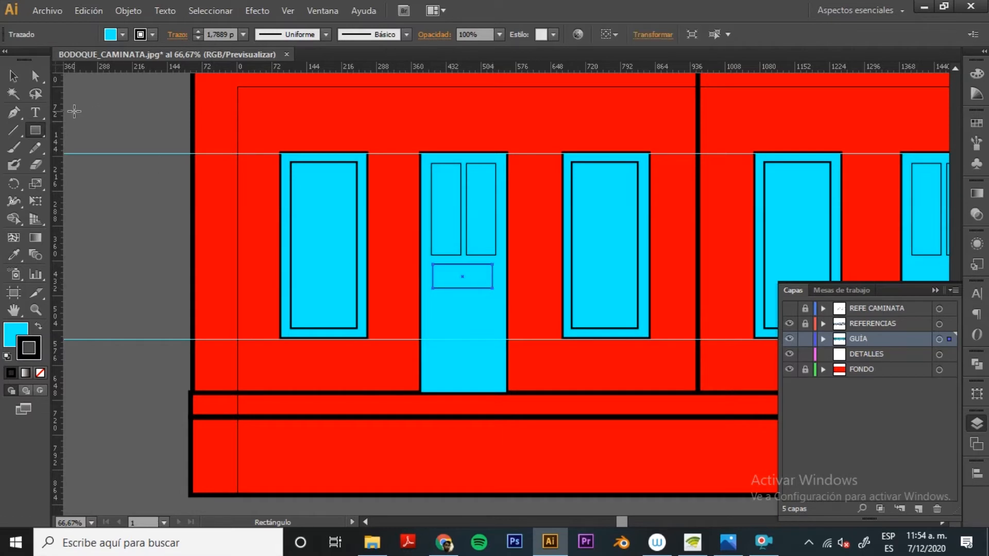
Step: Widen the horizontal rectangle to match the combined width of the two panels above it
click(14, 76)
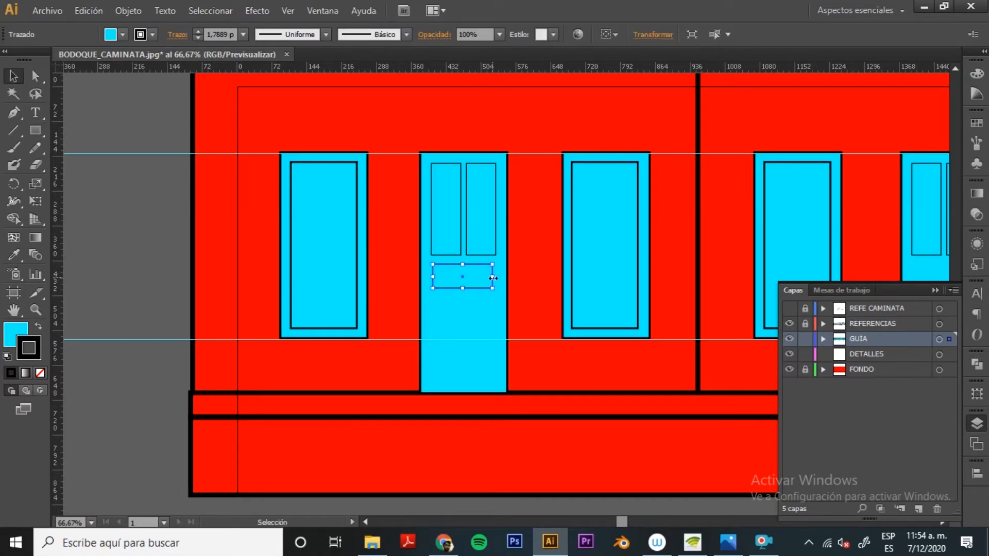
drag(493, 278, 494, 278)
drag(496, 278, 498, 278)
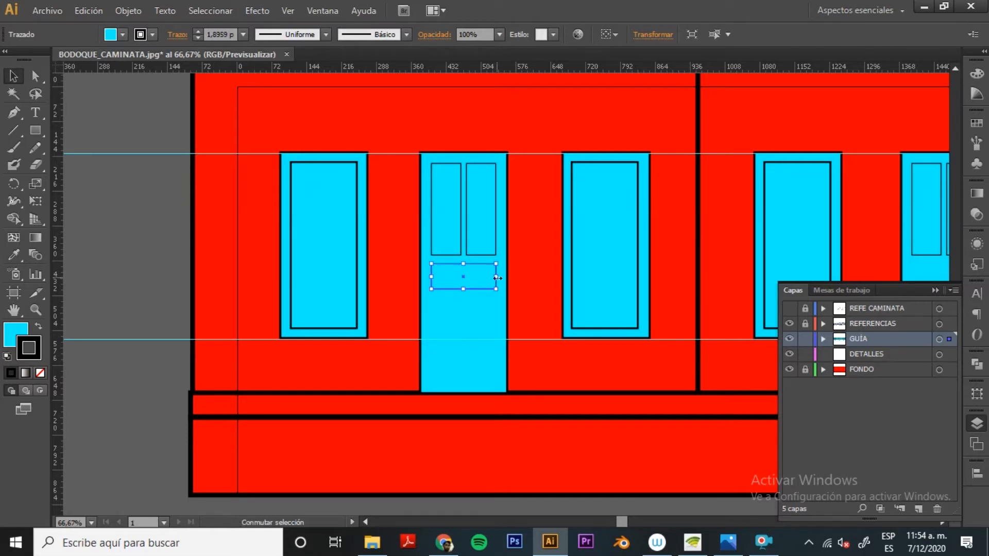
click(495, 116)
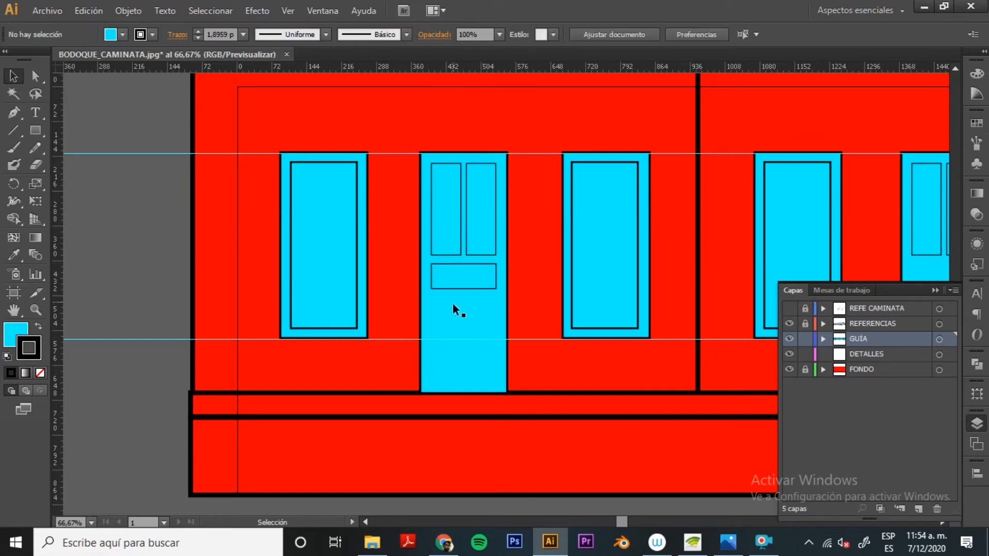
Step: Add a taller panel below the horizontal one on the first door and set all four panels' stroke to 5 pt
click(461, 277)
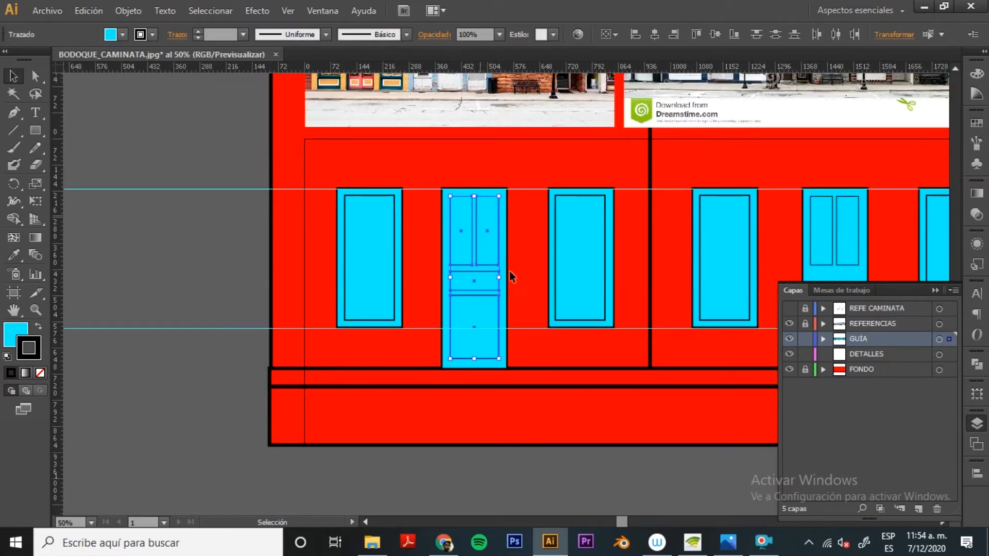
click(243, 34)
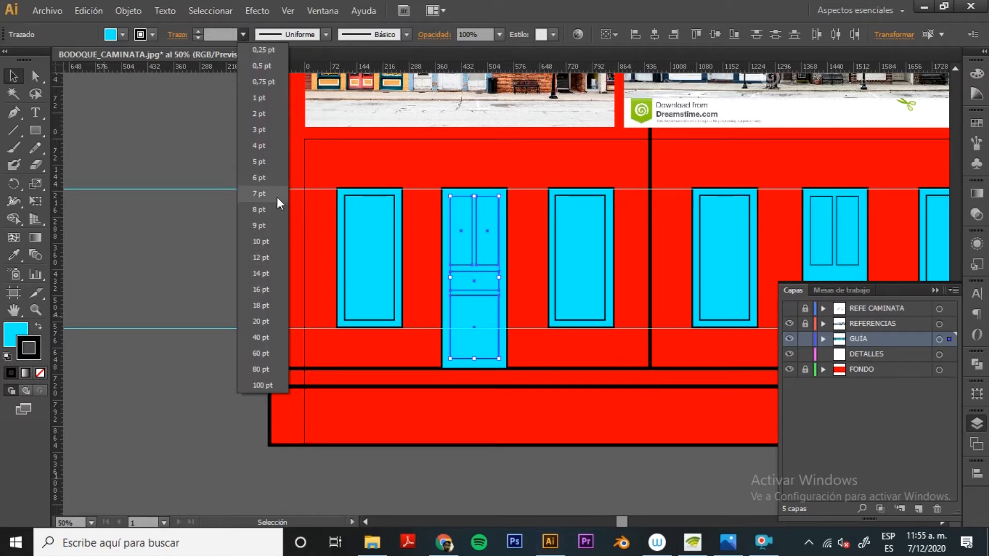
click(262, 162)
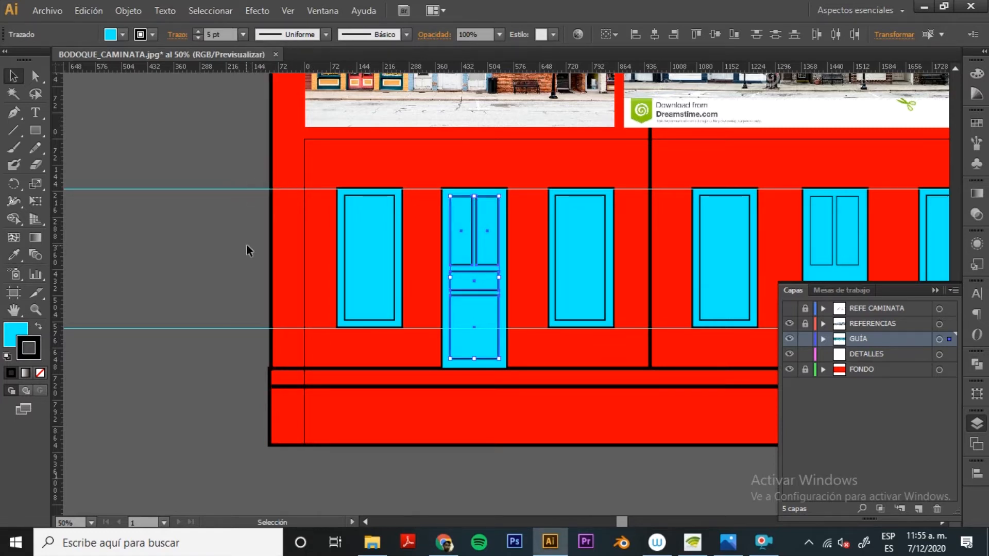
click(232, 301)
Step: Duplicate the first door's two lower panels into the same position on the second and third doors
scroll(558, 249, down, 2)
scroll(461, 236, right, 5)
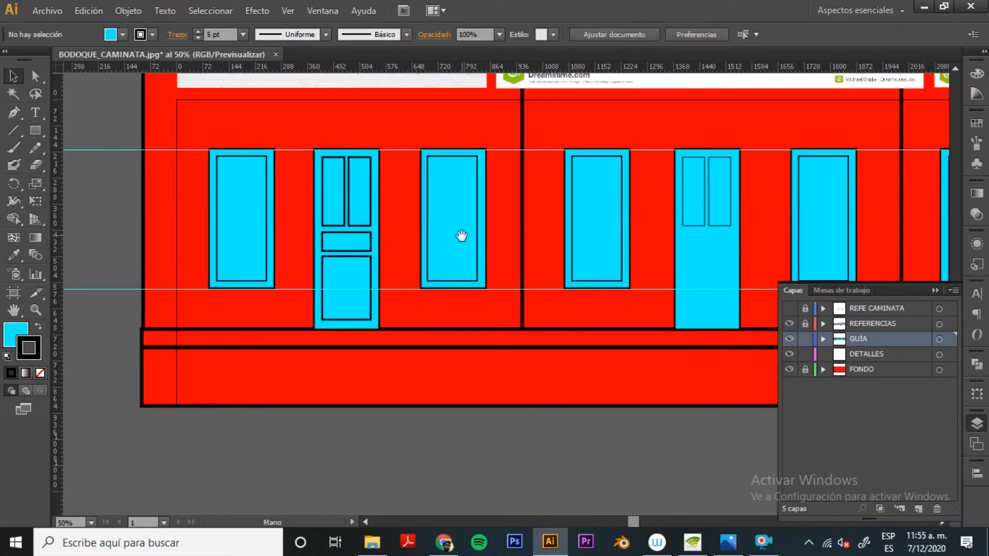
click(349, 199)
shift+click(359, 192)
shift+click(346, 242)
shift+click(338, 289)
drag(479, 295, 291, 256)
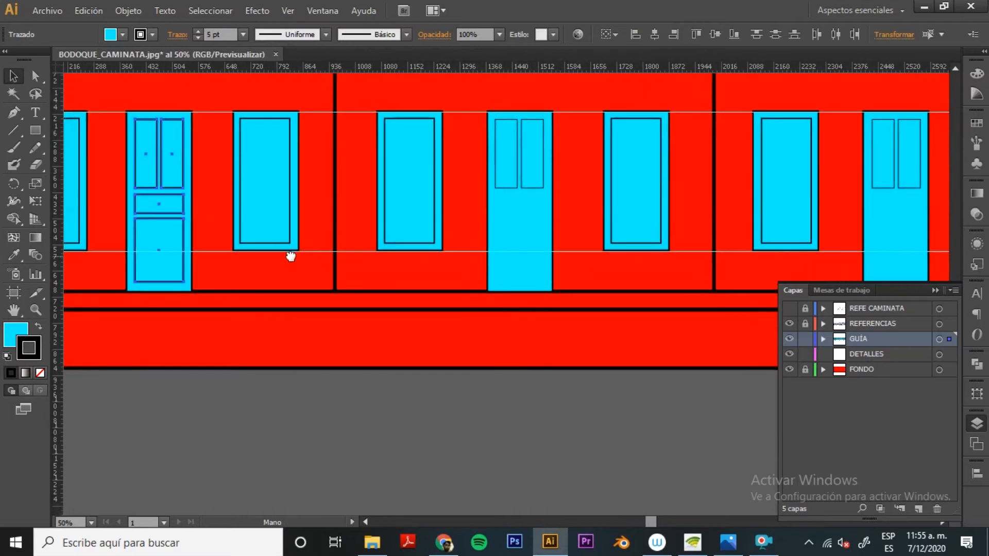
click(183, 323)
click(170, 265)
click(160, 206)
shift+click(158, 228)
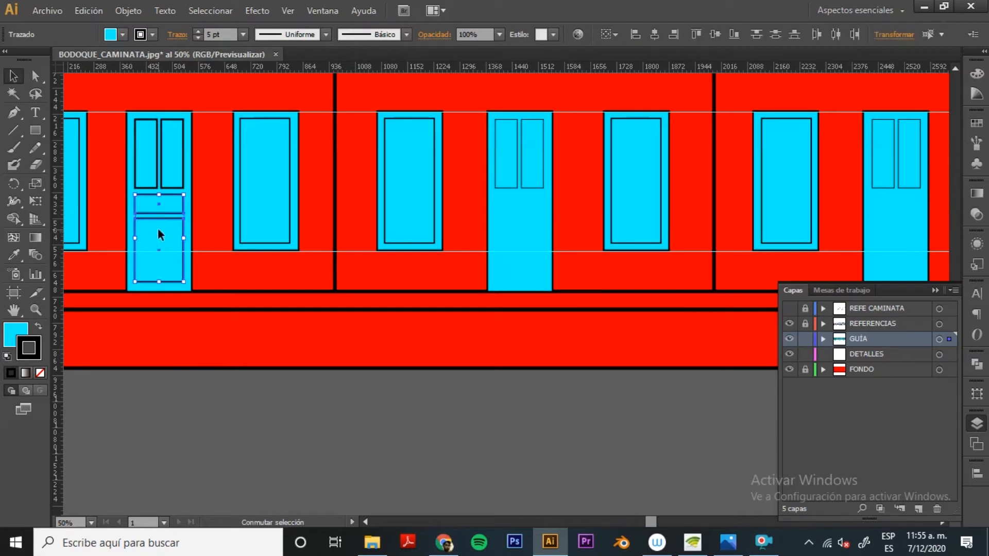
alt+shift+drag(160, 206, 905, 265)
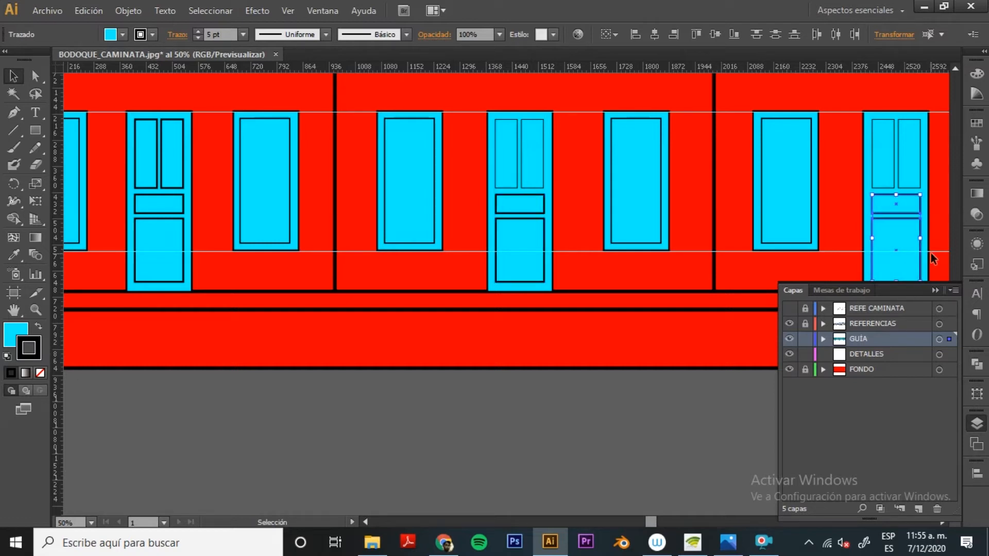
click(595, 360)
Step: Match the upper panels of the second and third doors to the 5 pt stroke of the lower panels with the Eyedropper
drag(595, 360, 491, 360)
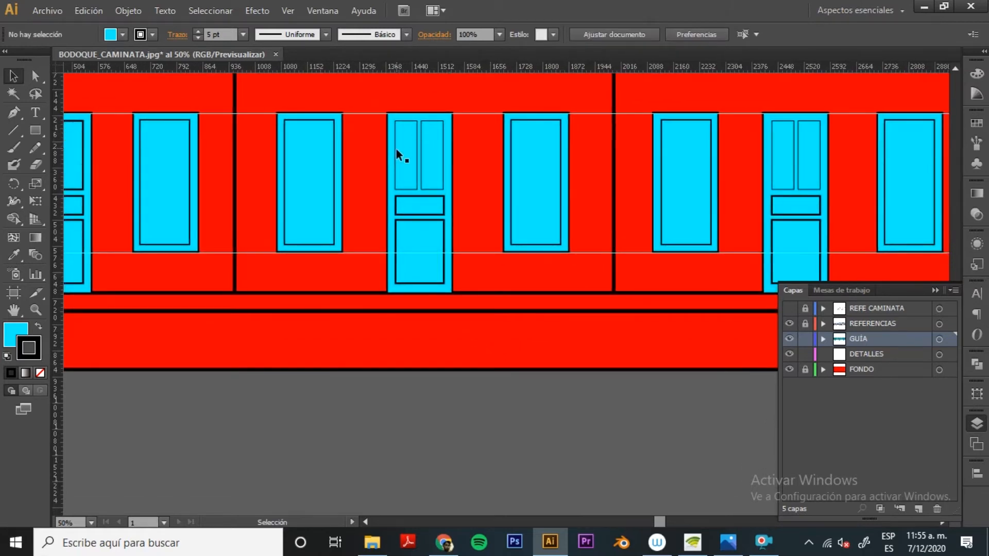
click(403, 134)
shift+click(434, 160)
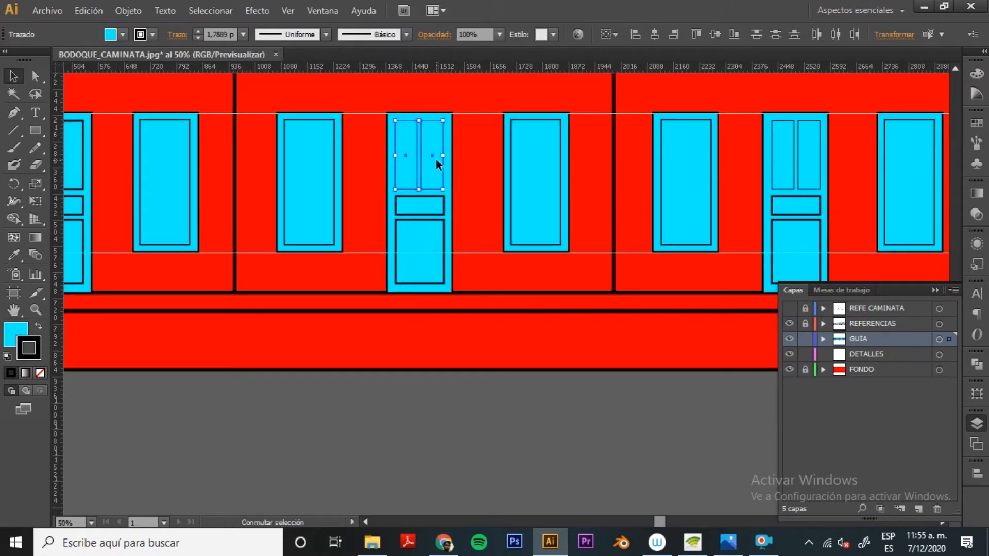
shift+click(775, 175)
shift+click(808, 156)
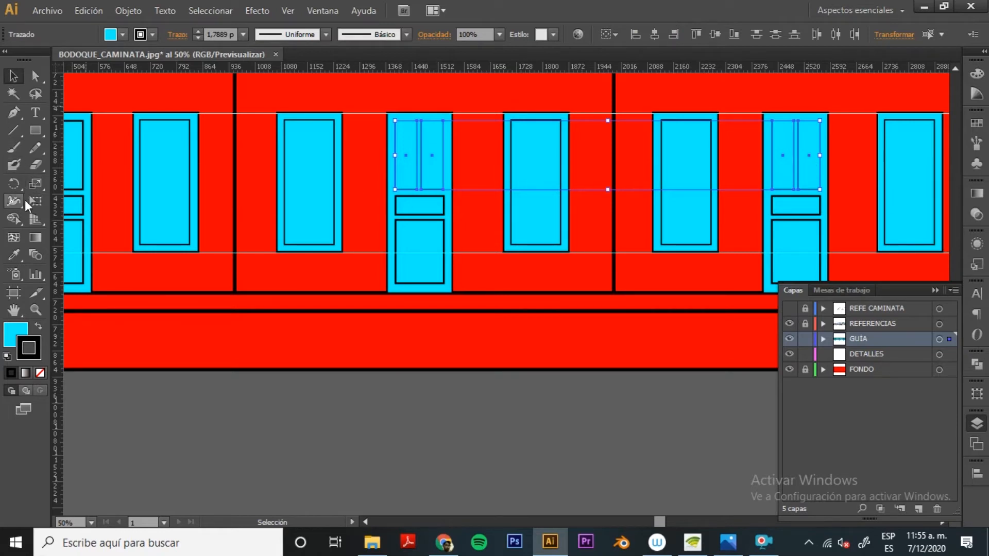
click(16, 252)
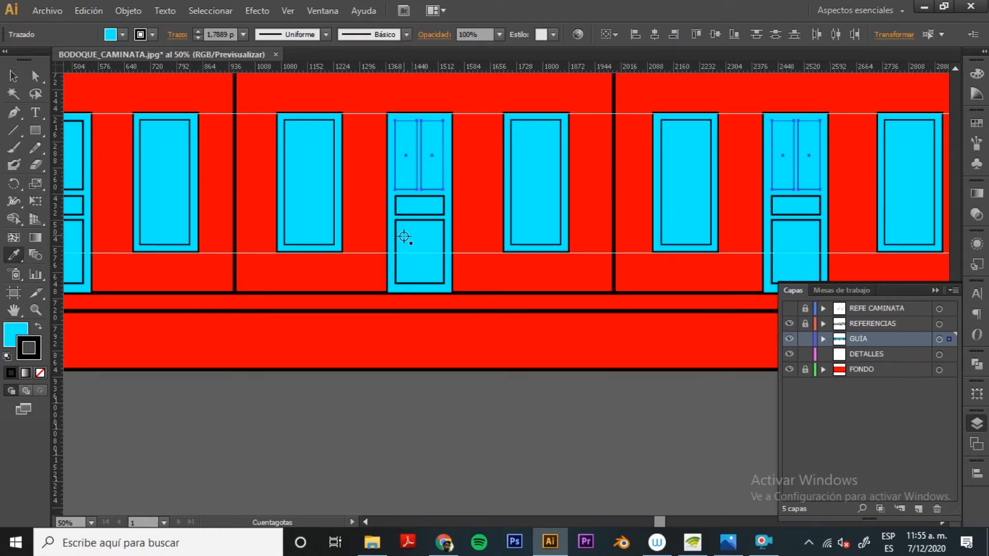
click(426, 206)
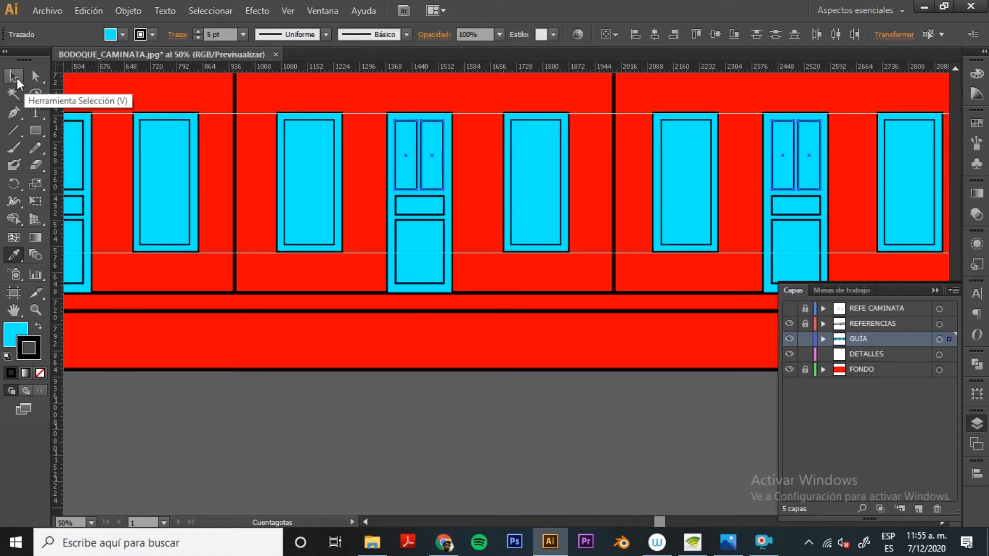
click(14, 75)
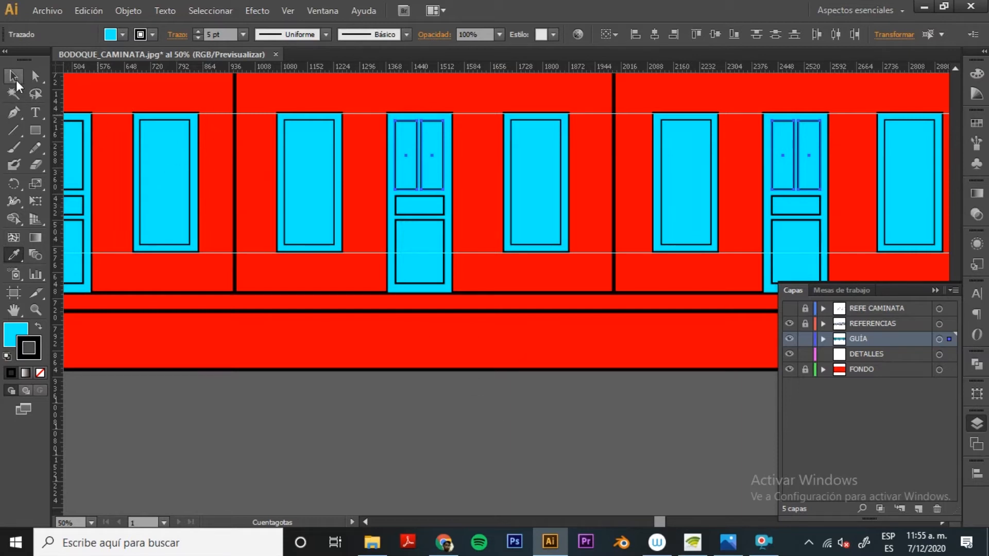
click(437, 381)
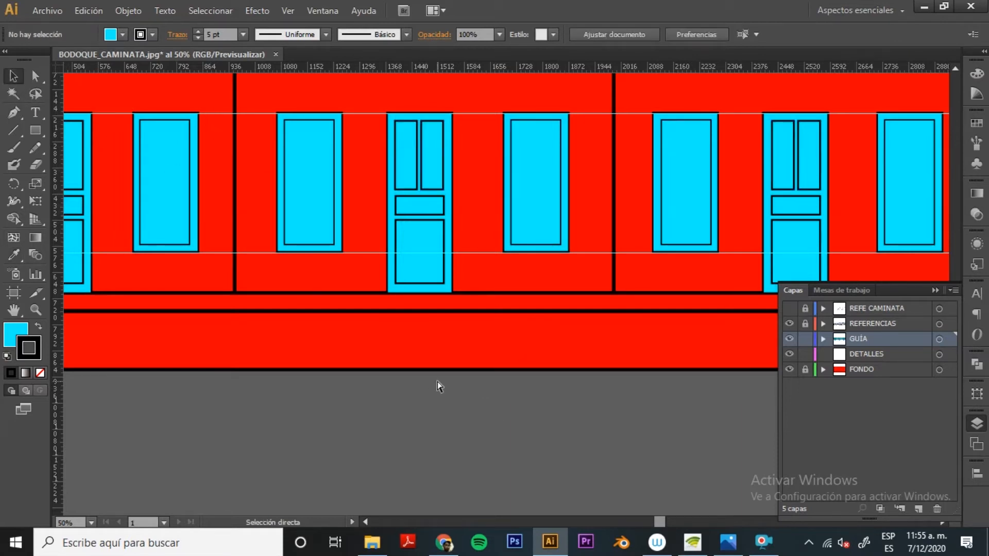
Step: Unlock the FONDO layer and duplicate the thin full-width ground strip to just above the doors and windows
key(ctrl+minus)
drag(424, 368, 506, 426)
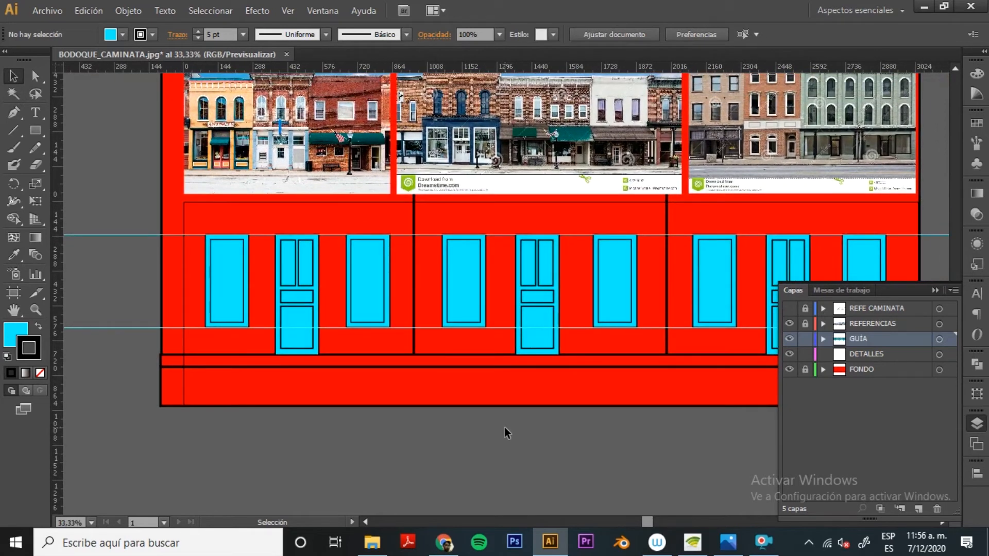
drag(611, 276, 558, 270)
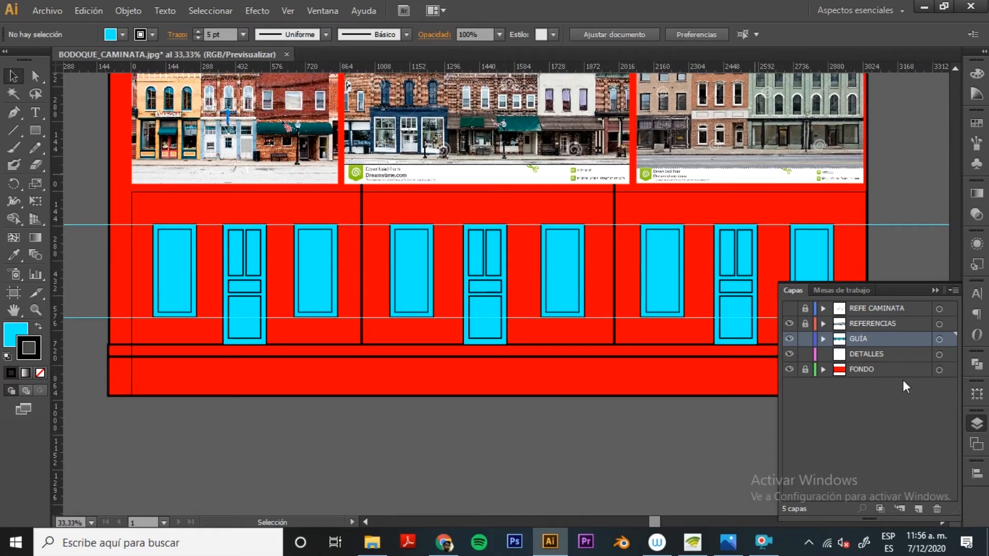
click(869, 372)
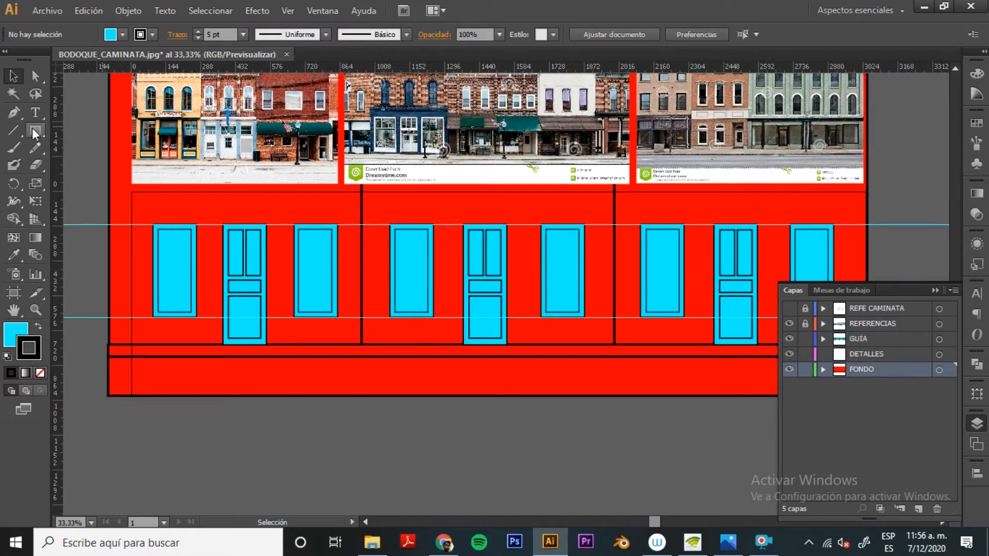
click(484, 353)
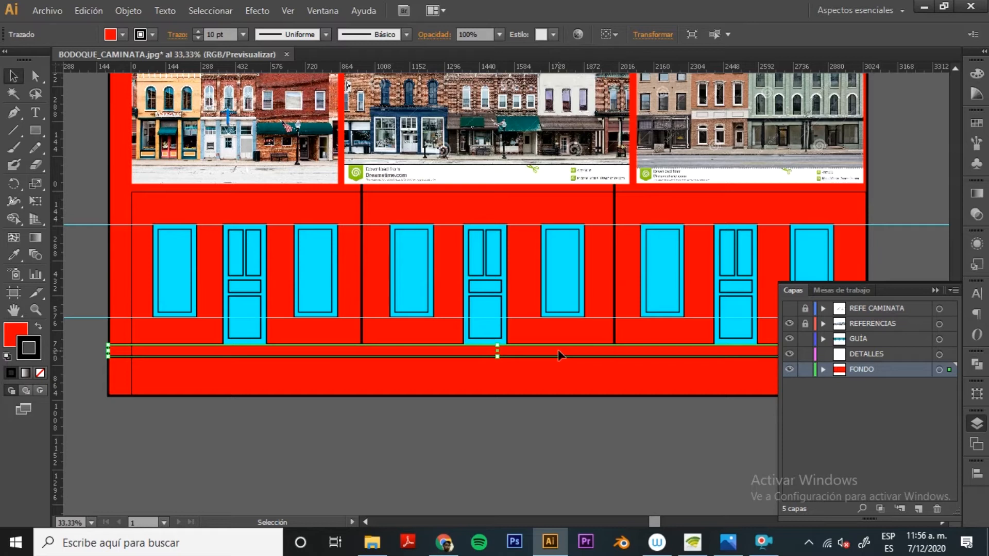
drag(560, 356, 558, 222)
drag(557, 210, 557, 203)
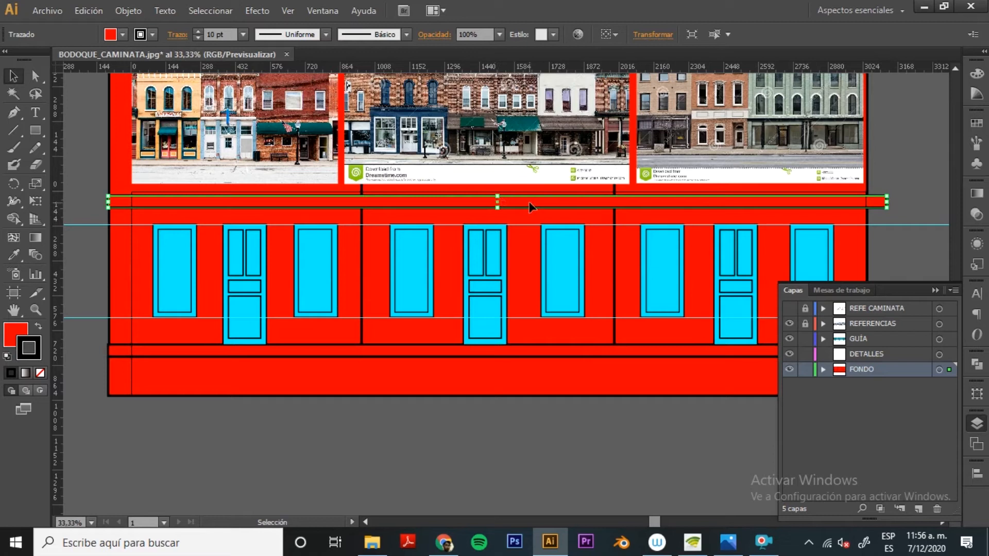
Step: Nudge the duplicated strip slightly upward, away from the tops of the windows
key(Up)
key(Up)
key(Up)
key(Up)
key(Up)
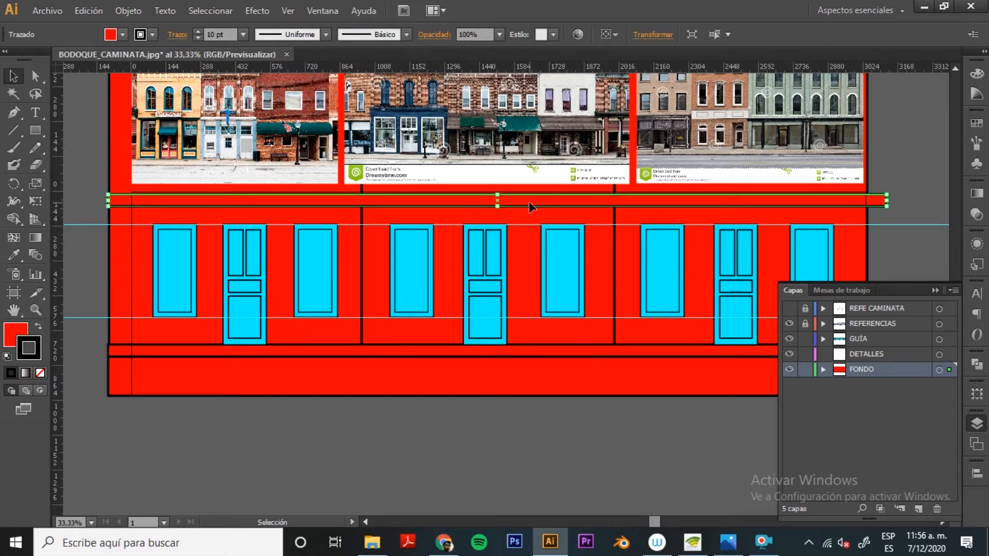
key(Up)
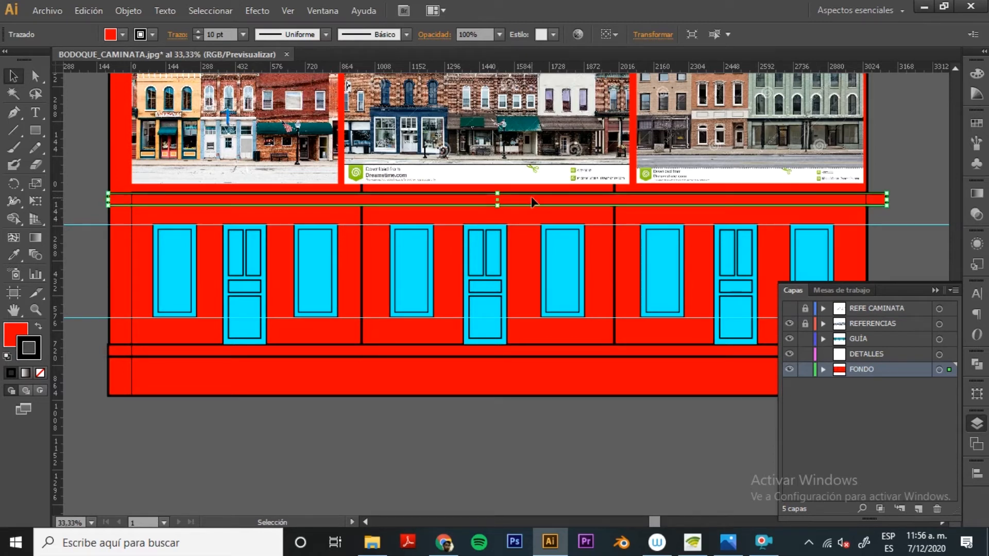
click(926, 212)
Step: Place a full-width band along the buildings' base, between the window bottoms and the ground strip, and remove its fill
drag(667, 256, 695, 166)
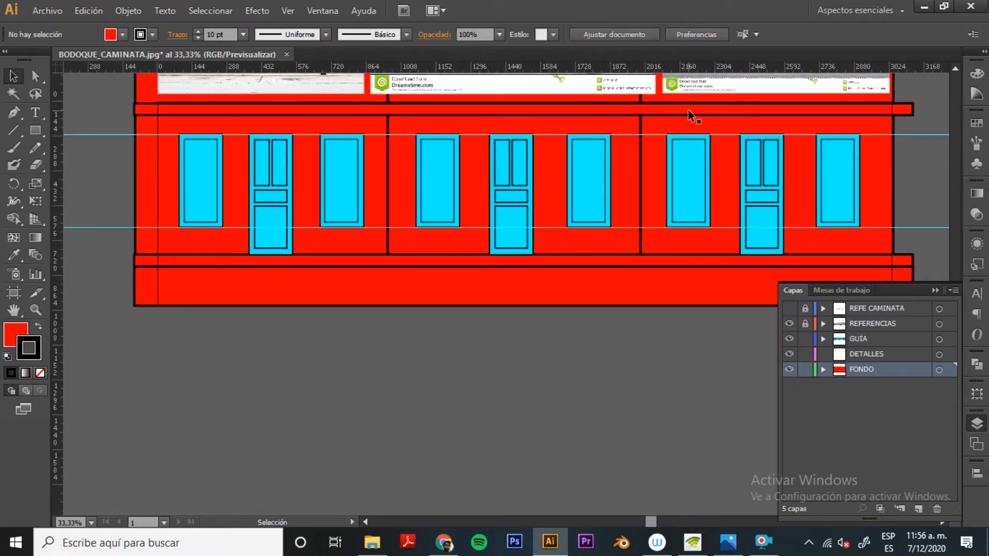
drag(692, 115, 518, 226)
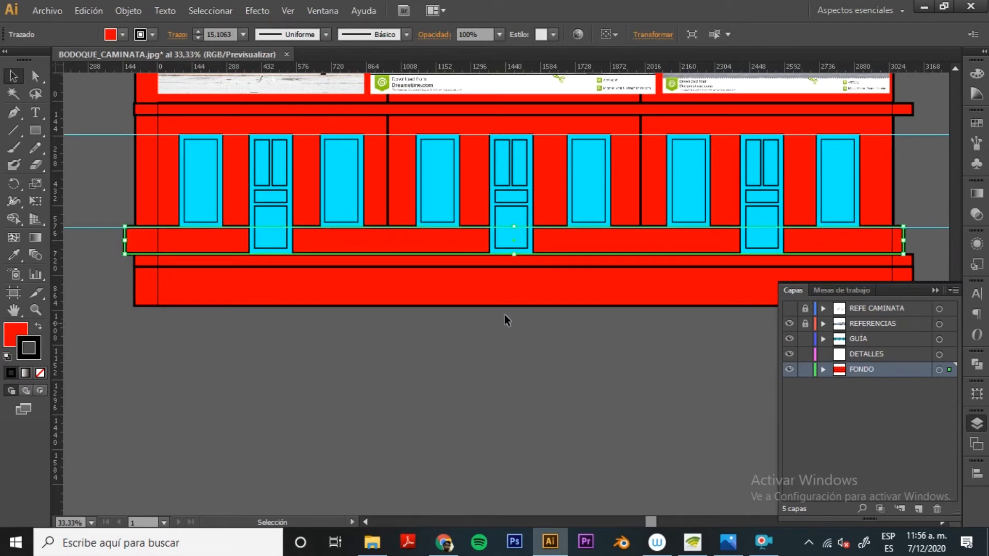
click(528, 389)
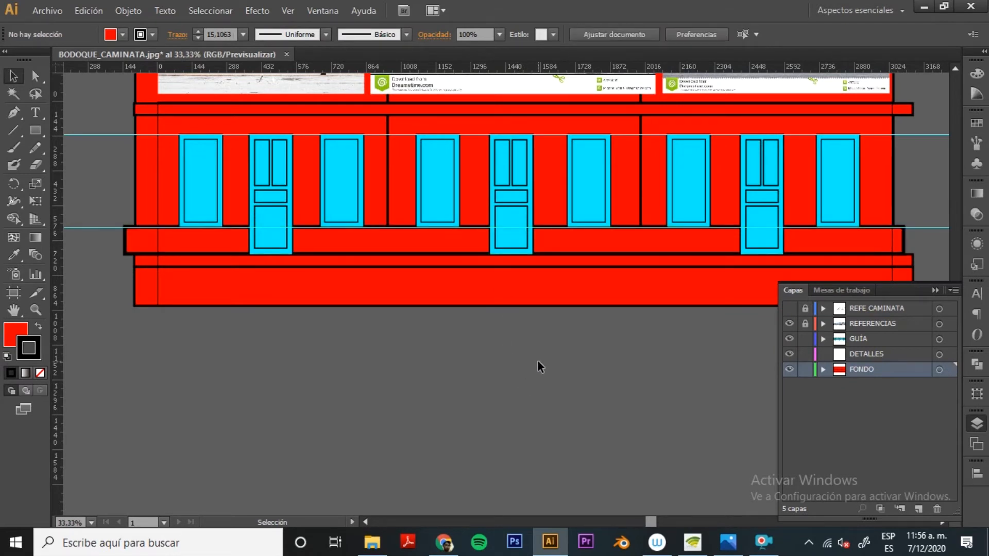
key(ctrl+minus)
drag(538, 360, 549, 443)
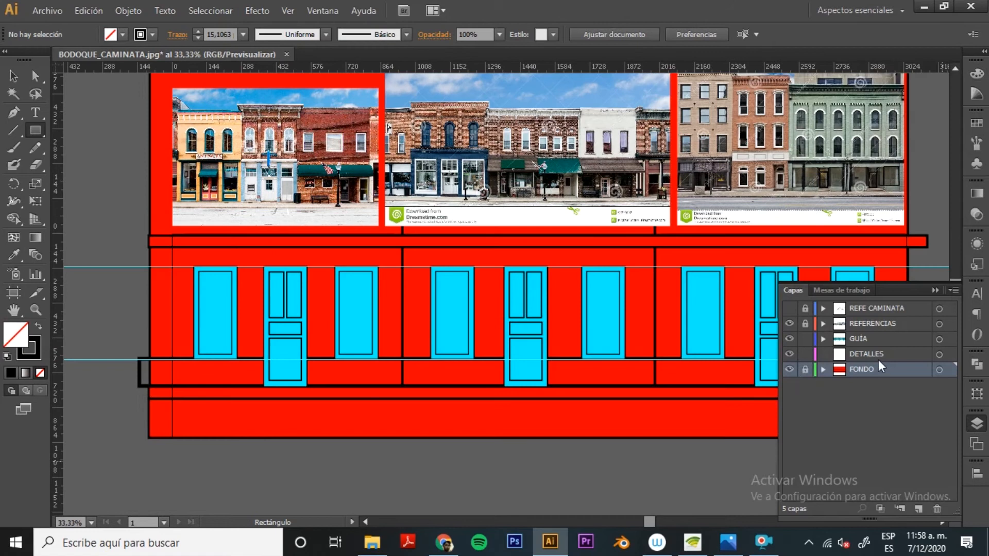
Step: Draw a narrow vertical rectangle down the centre of the first window on the DETALLES layer
click(889, 355)
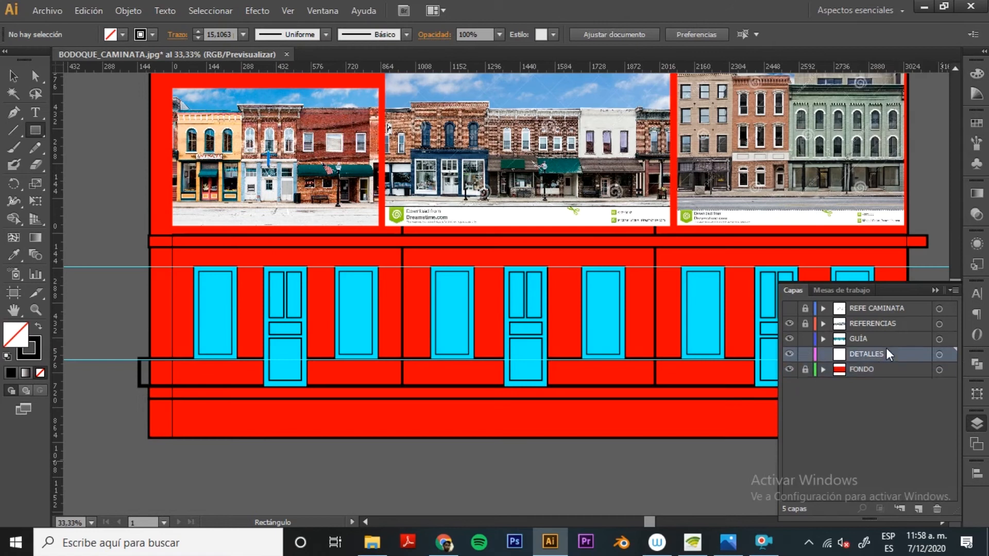
ctrl+click(241, 293)
ctrl+click(500, 324)
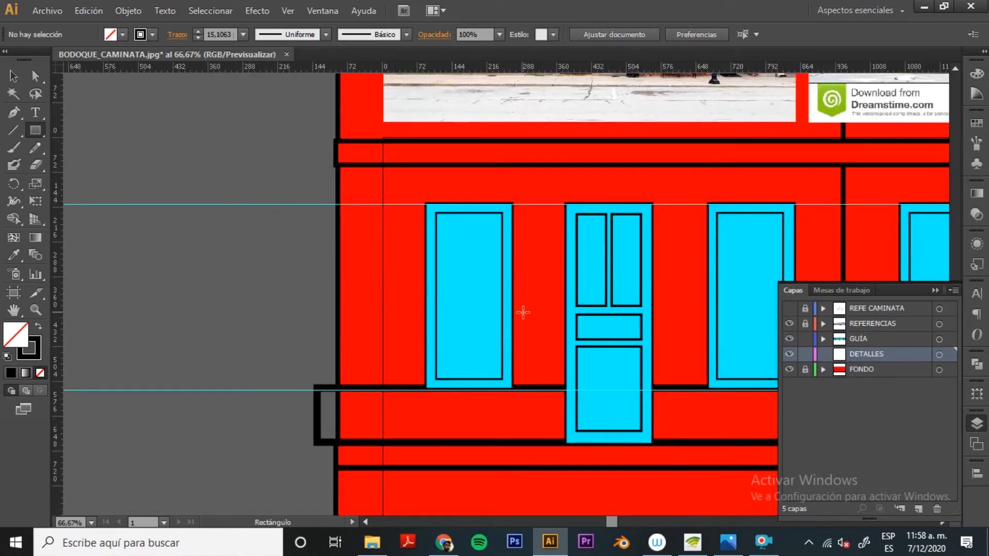
drag(514, 300, 485, 309)
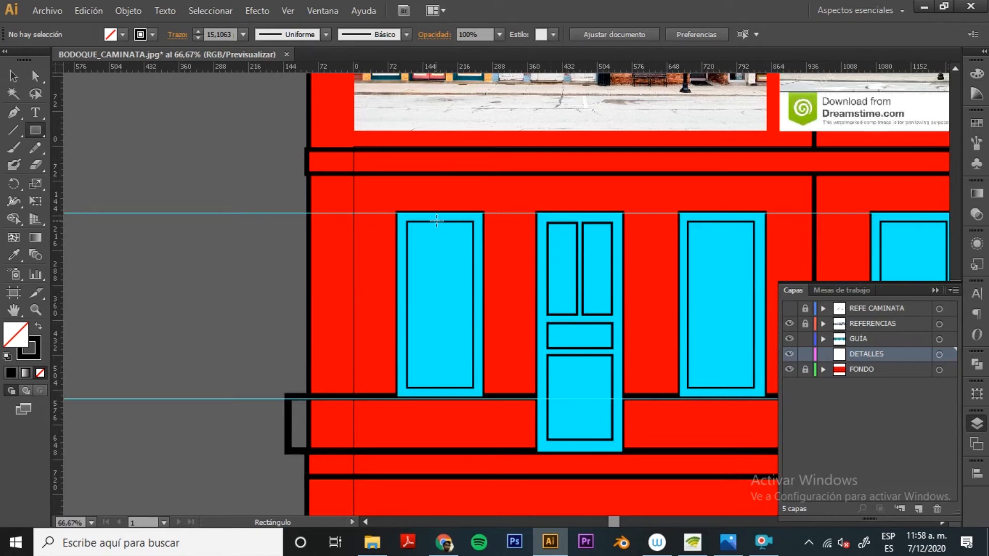
drag(436, 219, 442, 392)
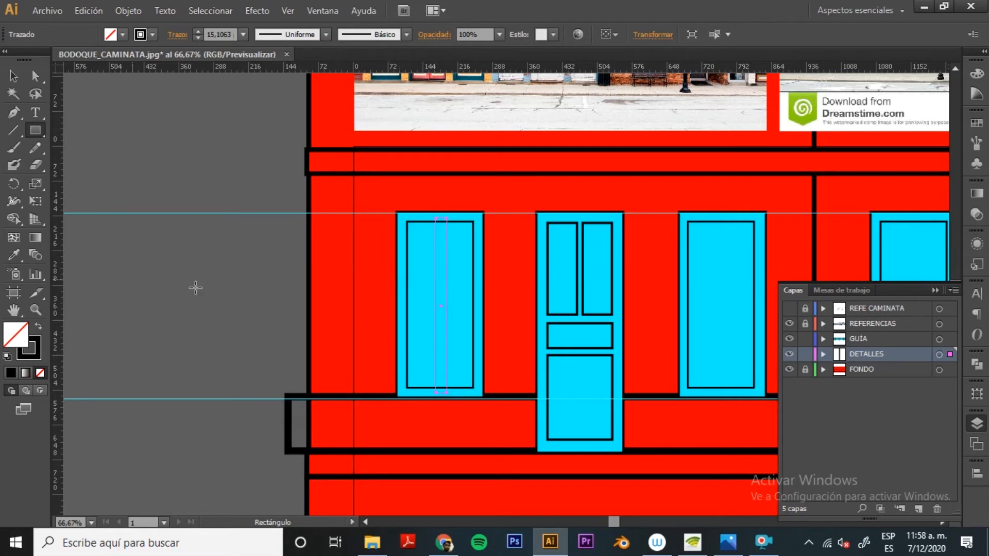
Step: Copy the window's cyan fill and black stroke onto the vertical bar with the Eyedropper and move it to the GUÍA layer
click(13, 255)
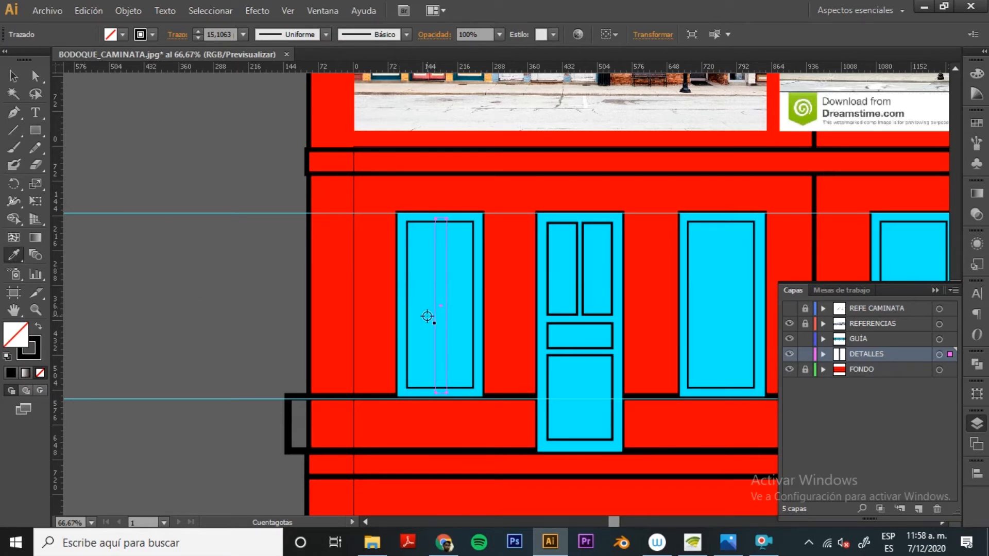
click(427, 318)
click(25, 77)
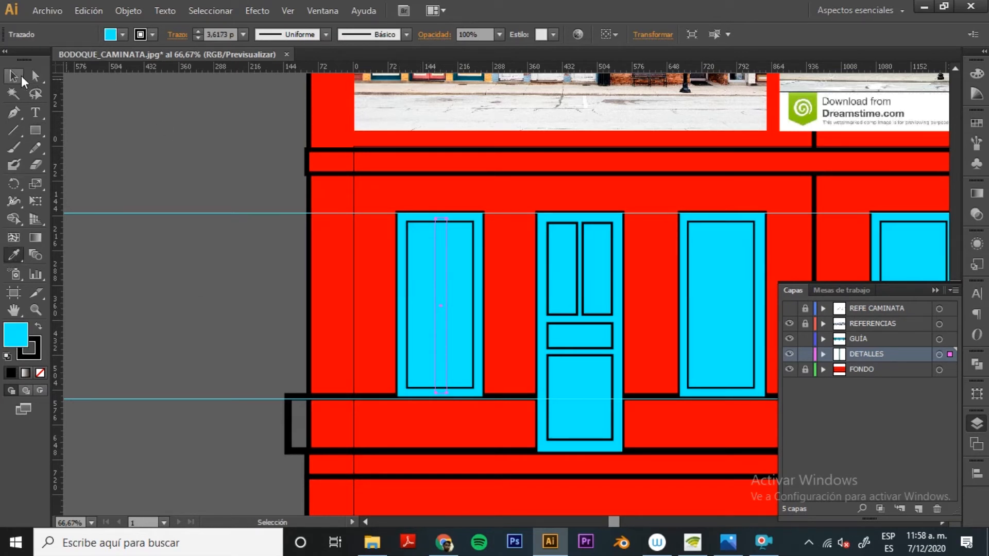
key(i)
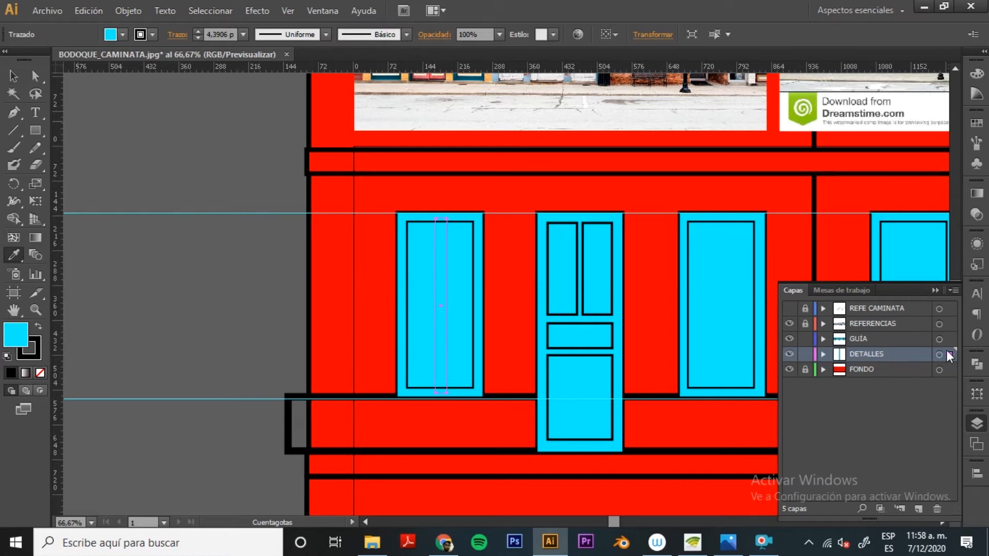
drag(949, 354, 947, 342)
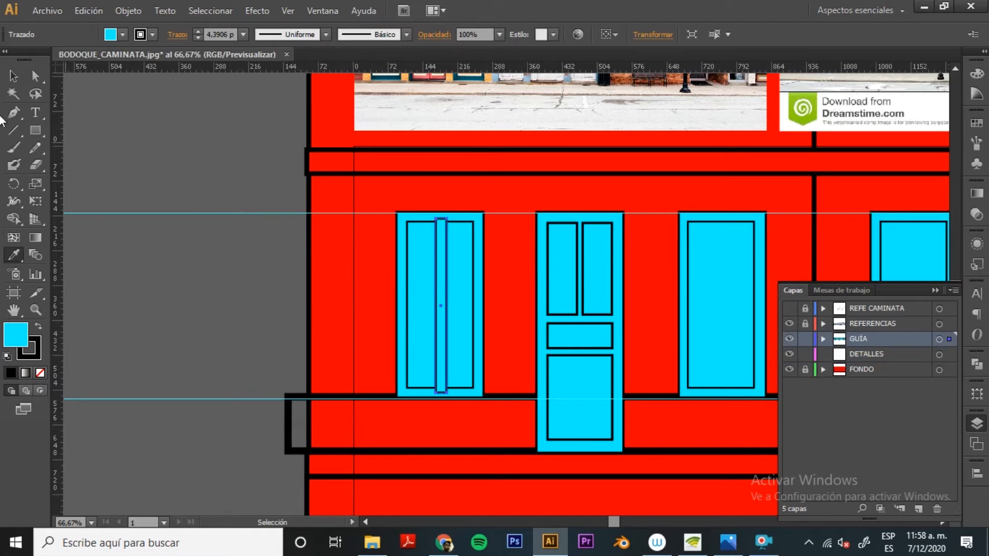
Step: Select all windows, doors and guides across the facade and move them from the GUÍA layer to the DETALLES layer
click(13, 76)
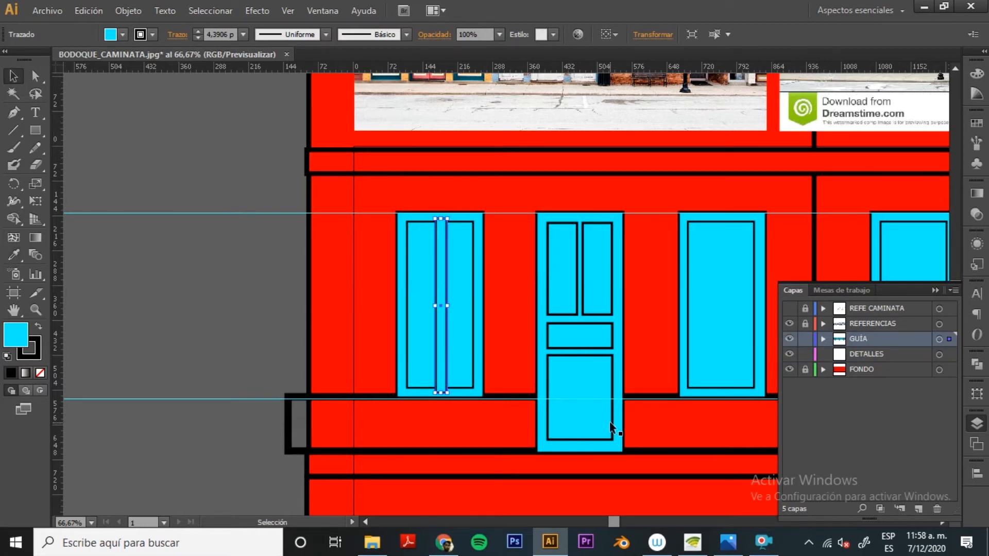
key(ctrl+minus)
key(ctrl+minus)
key(ctrl+minus)
drag(594, 415, 338, 408)
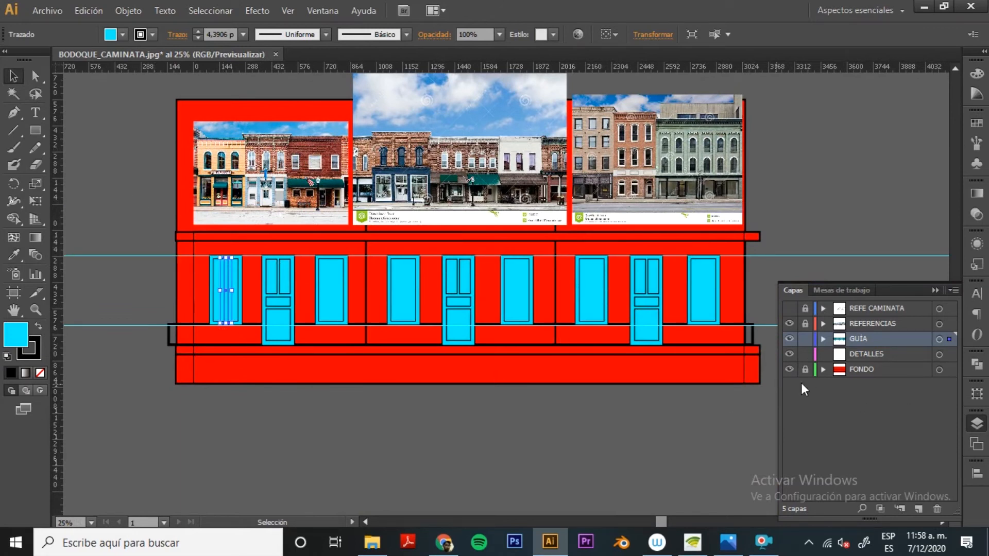
drag(157, 247, 765, 354)
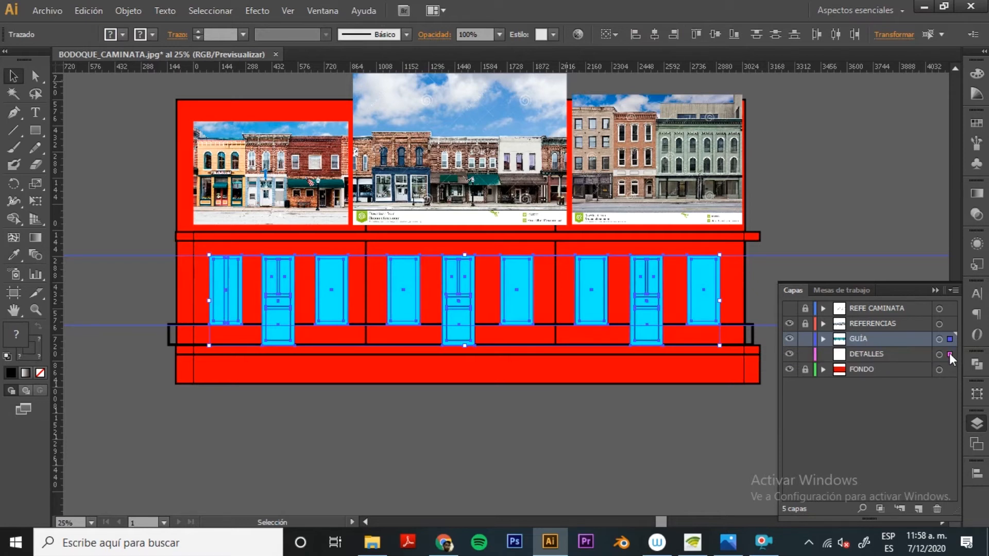
drag(950, 339, 949, 353)
click(826, 196)
Step: Select the two horizontal guides and move them back to the GUÍA layer
key(space)
drag(712, 239, 626, 222)
drag(706, 347, 706, 348)
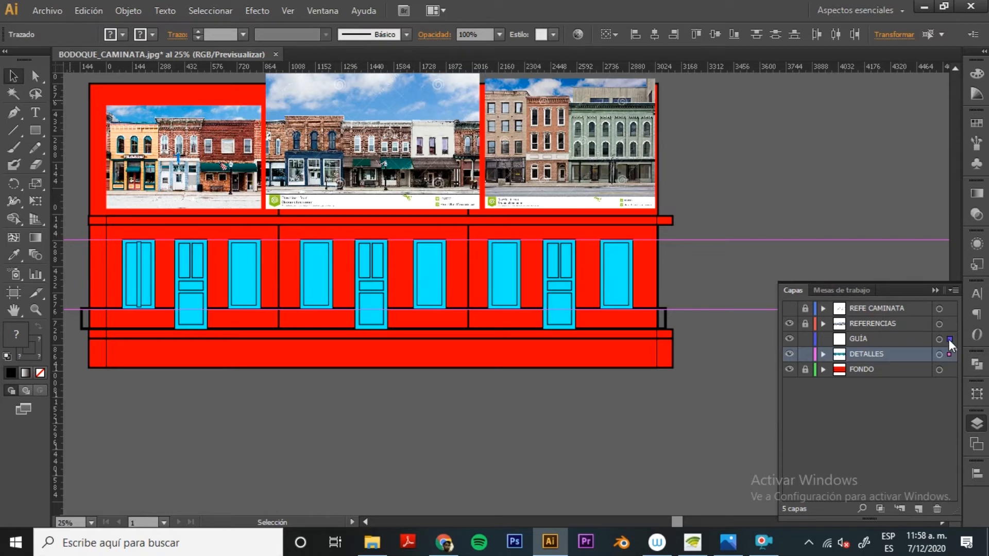
drag(949, 345, 949, 341)
drag(705, 379, 736, 395)
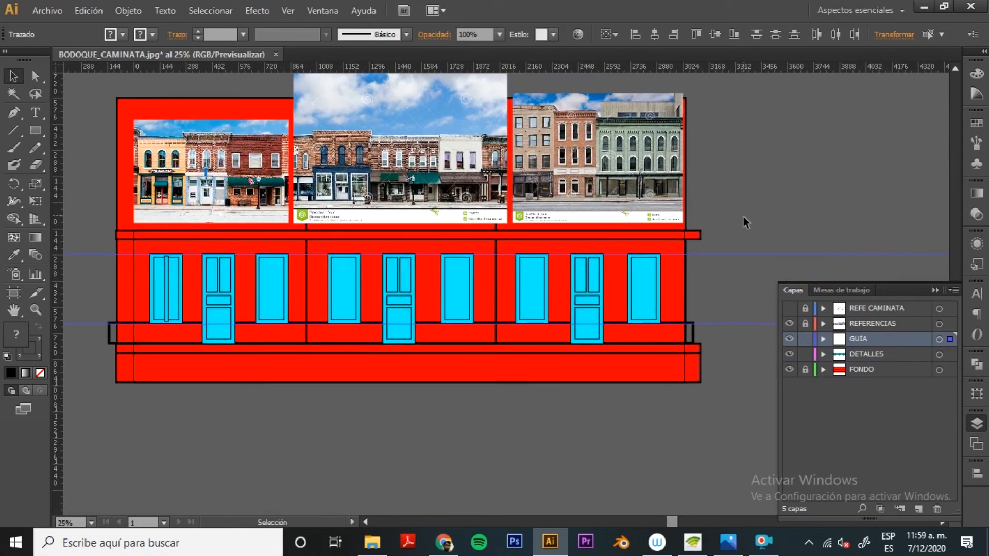
drag(721, 347, 721, 349)
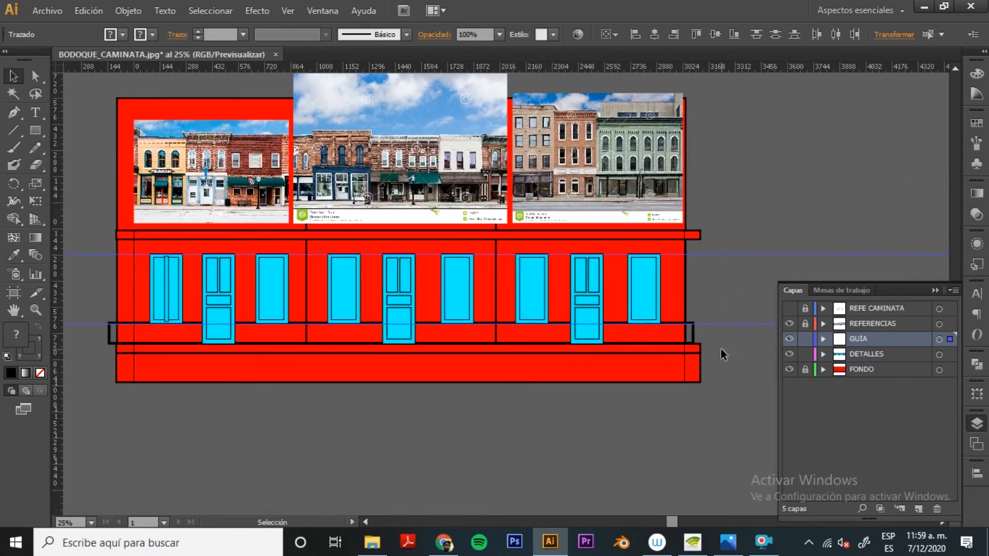
Step: Lock the guides and the GUÍA layer, and make DETALLES the active layer
click(288, 11)
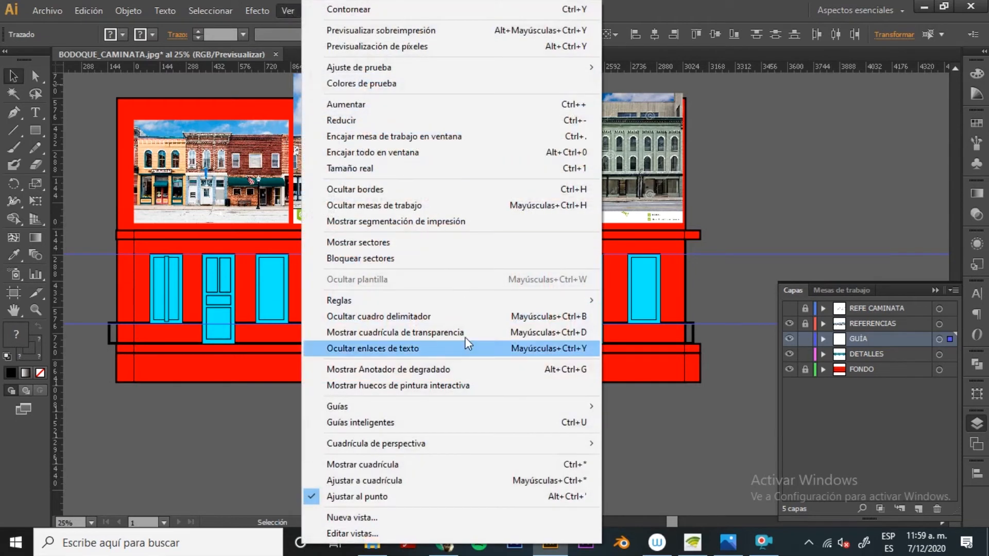
mouse_move(597, 415)
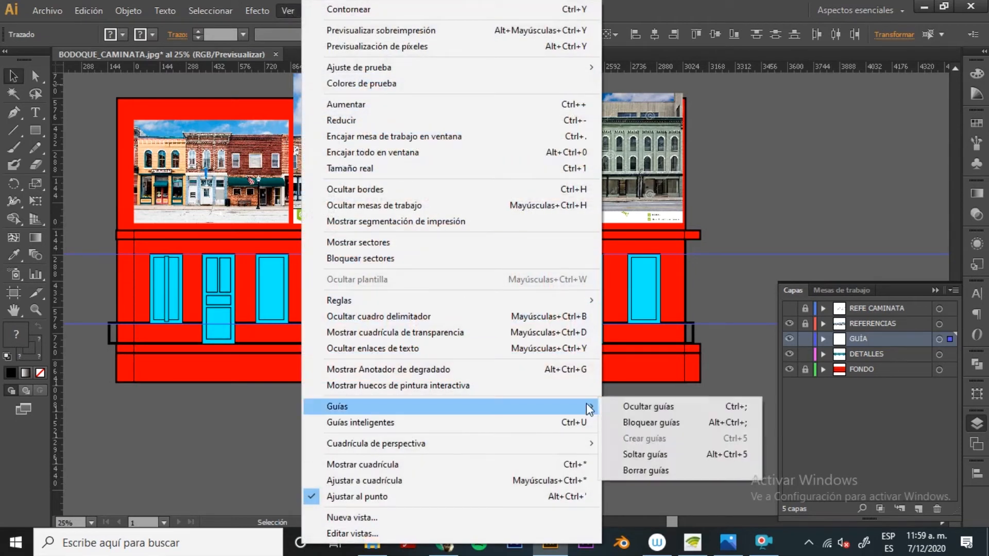
click(649, 423)
key(ctrl+plus)
click(873, 354)
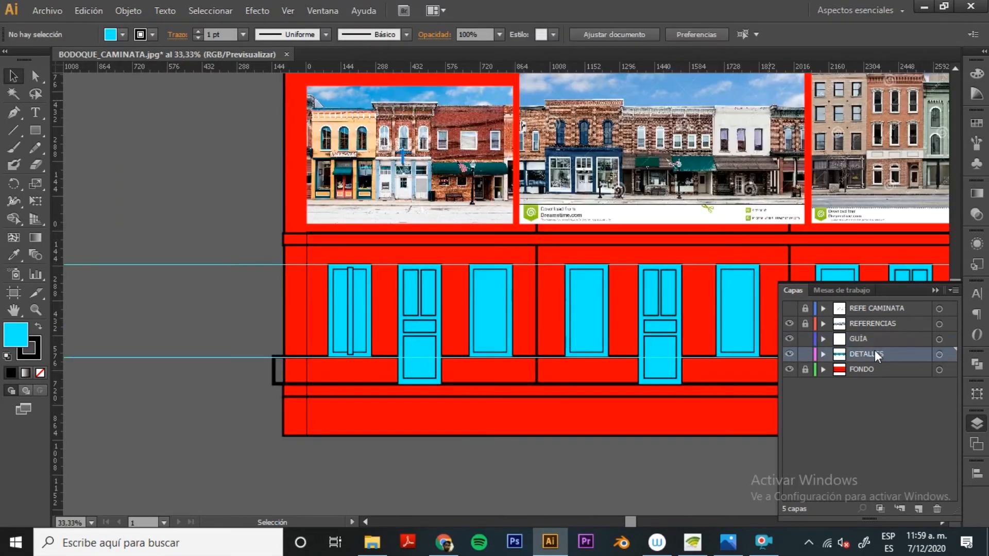
click(805, 339)
key(ctrl+plus)
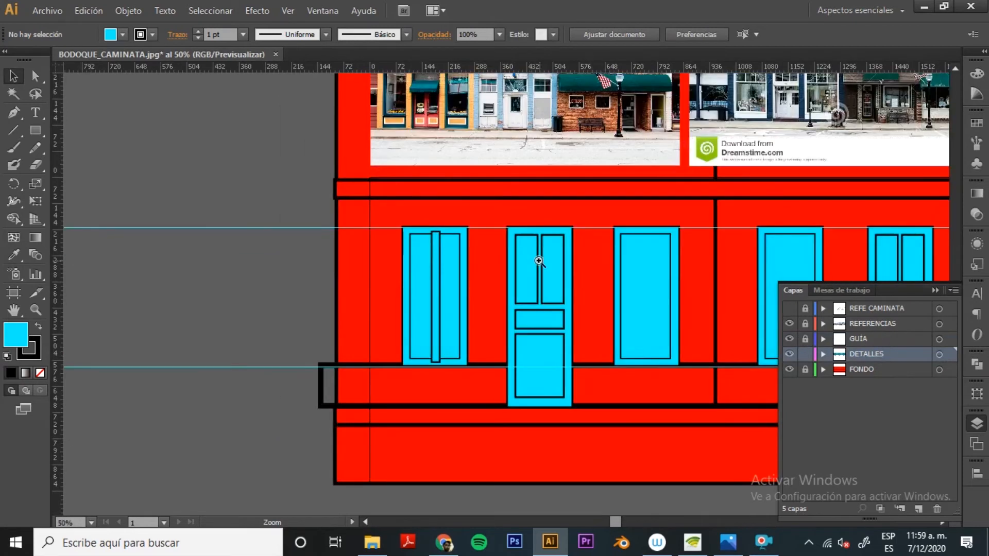
click(436, 330)
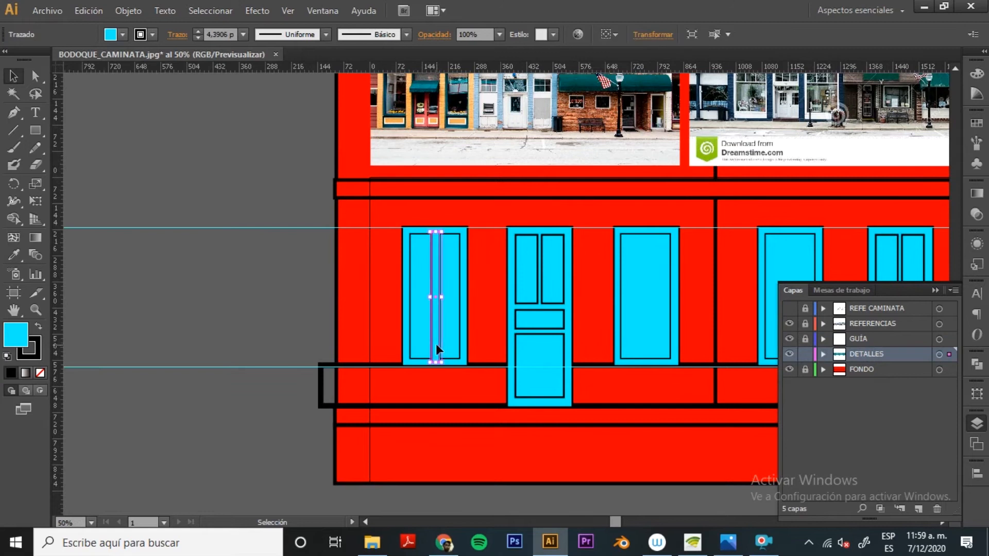
drag(439, 351, 456, 337)
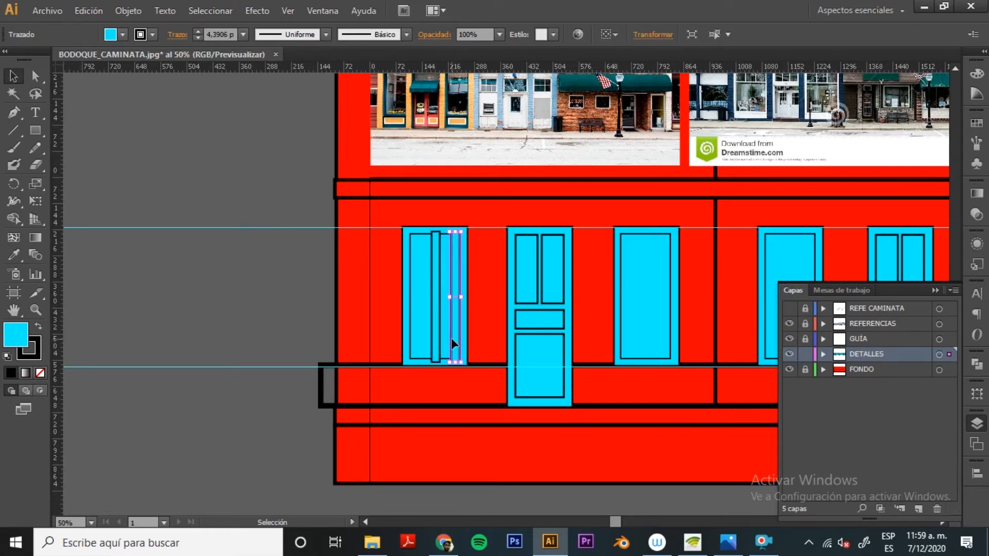
key(ctrl+z)
Step: Make the vertical bar in the centre of the first window slightly narrower
key(ctrl+plus)
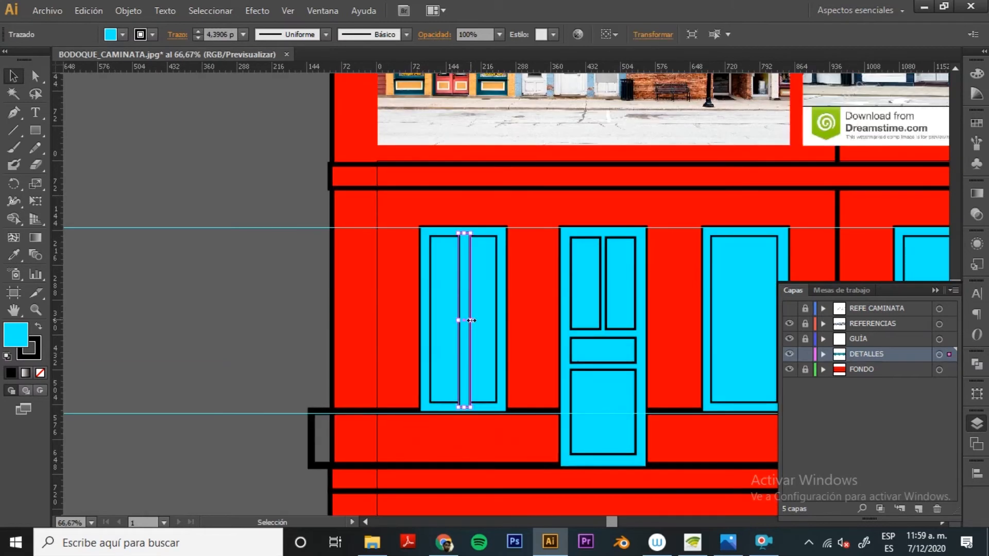
drag(471, 320, 468, 320)
click(493, 326)
key(ctrl+plus)
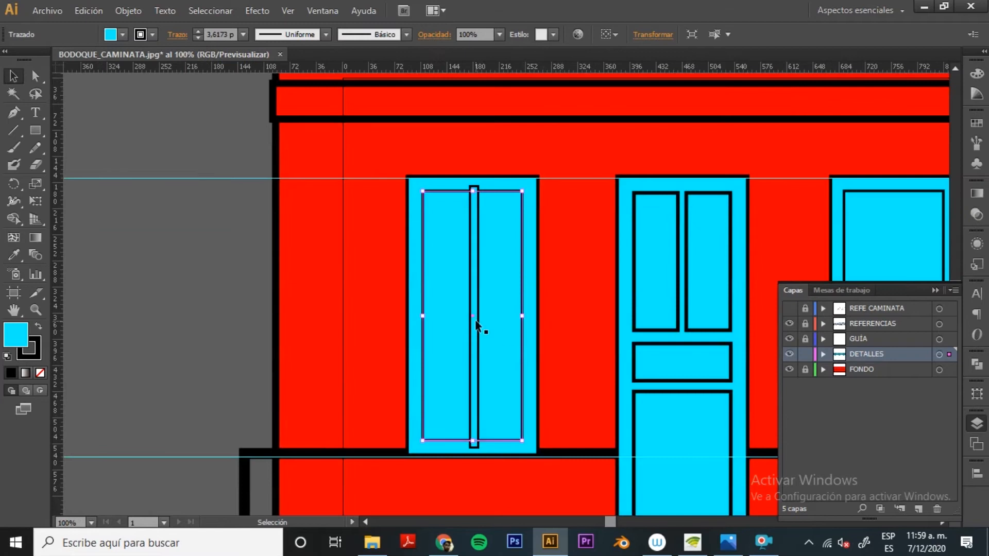
click(474, 315)
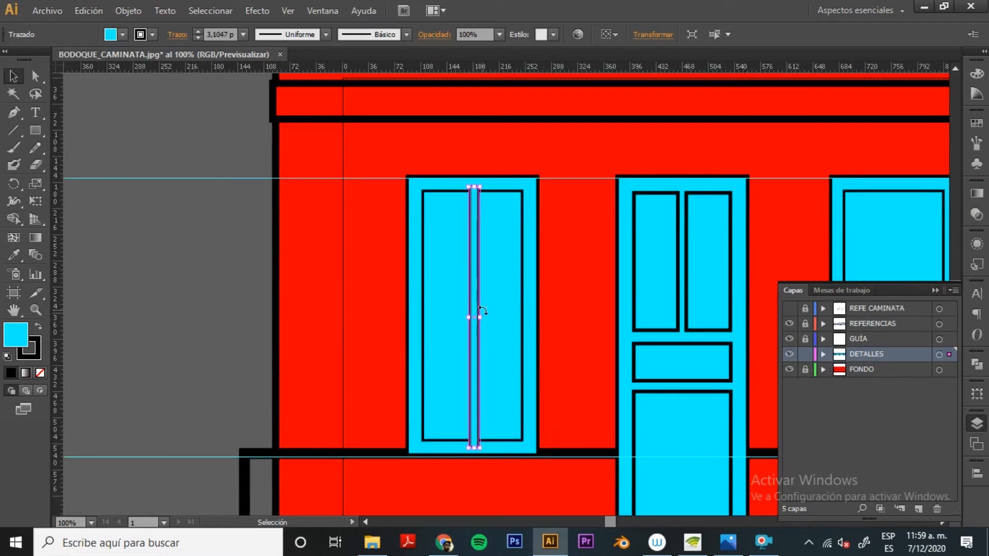
click(168, 283)
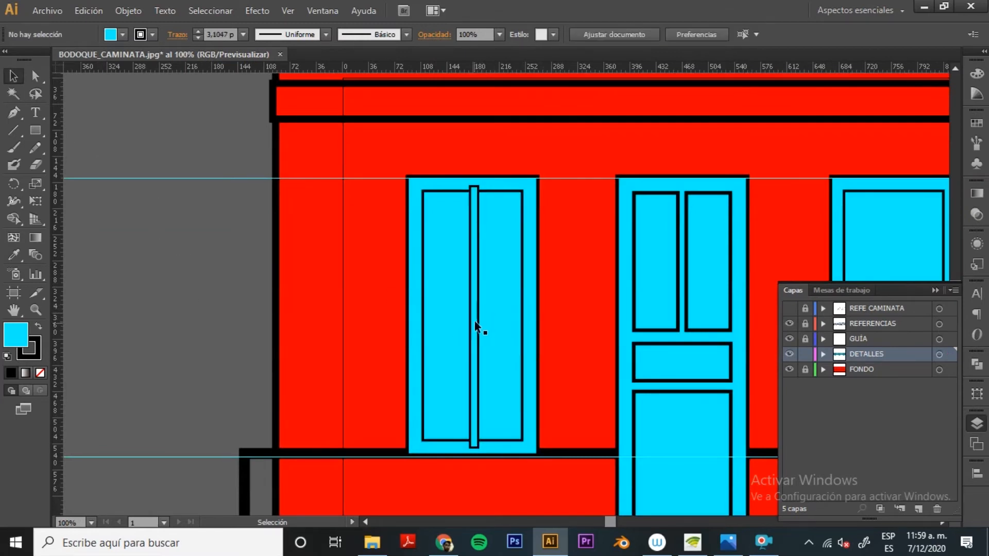
Step: Duplicate the vertical bar and turn the copy into a horizontal crossbar just wider than the inner panel, in the first window's upper half
click(474, 323)
drag(474, 320, 497, 320)
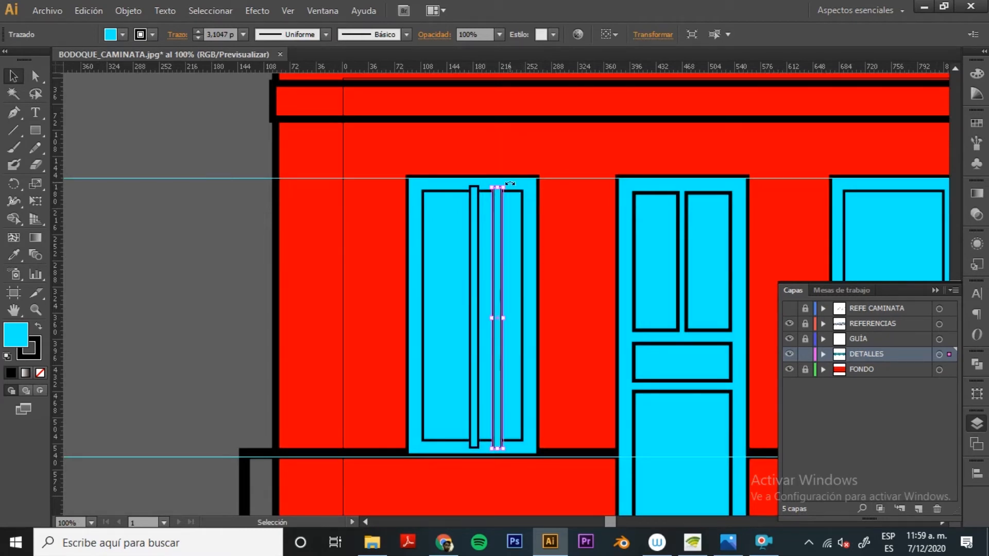
drag(510, 183, 618, 313)
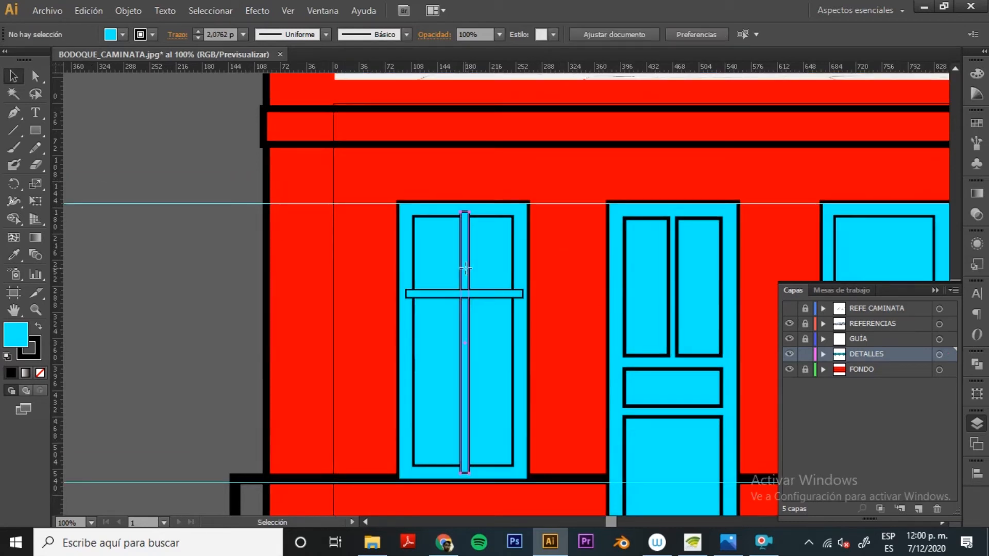
Step: Unite the vertical bar and the horizontal crossbar into one cross shape with the Pathfinder
click(464, 270)
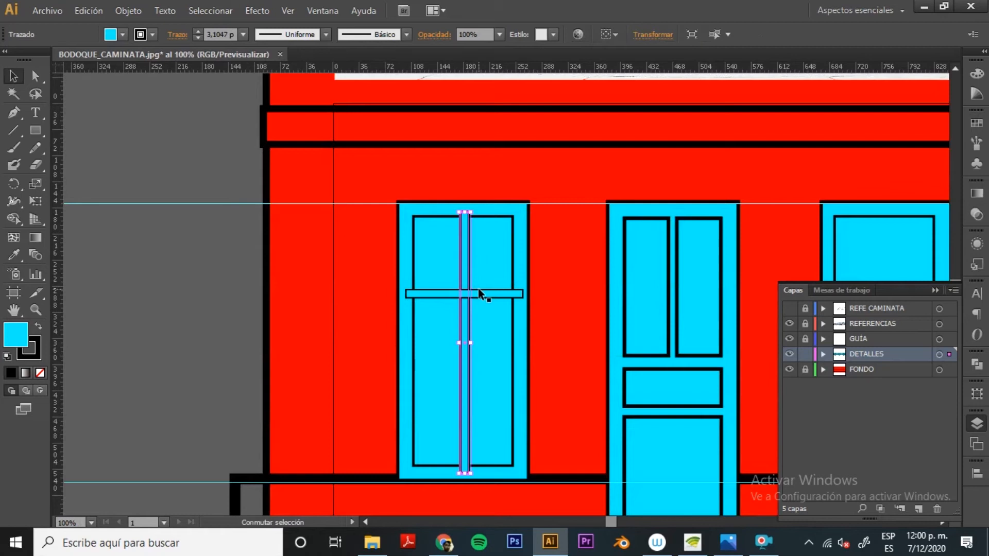
shift+click(479, 293)
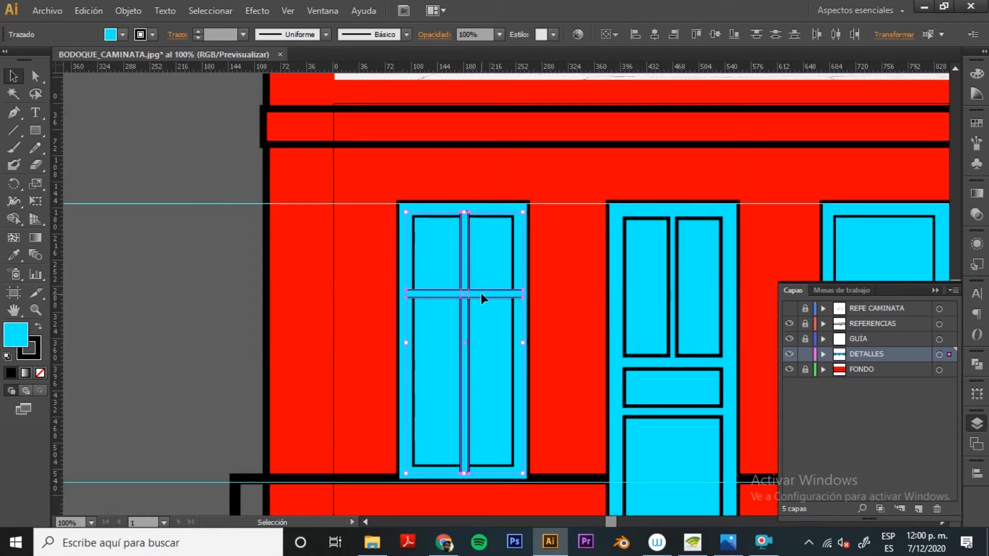
click(977, 365)
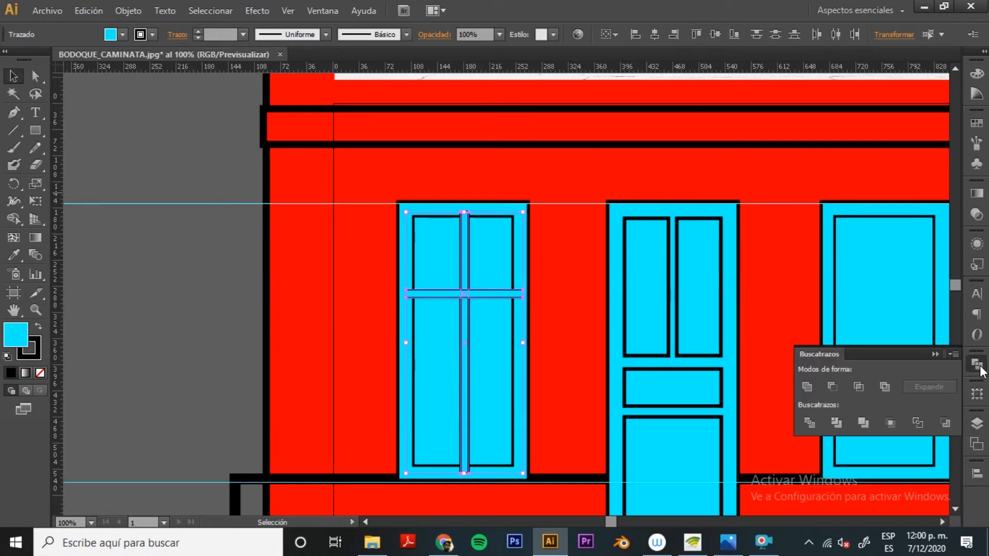
click(806, 391)
click(205, 295)
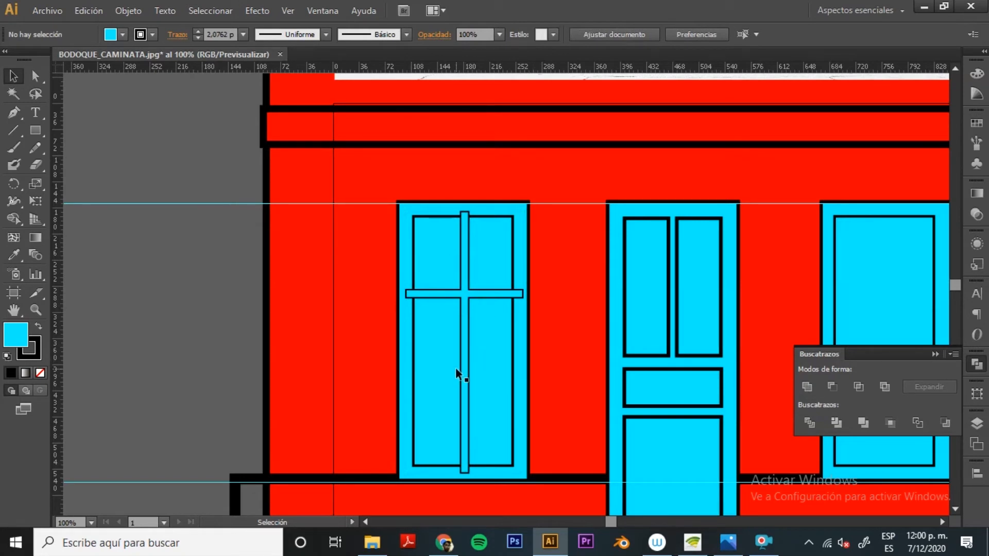
Step: Subtract the cross from the first window's inner rectangle with Minus Front to make four panes
click(437, 258)
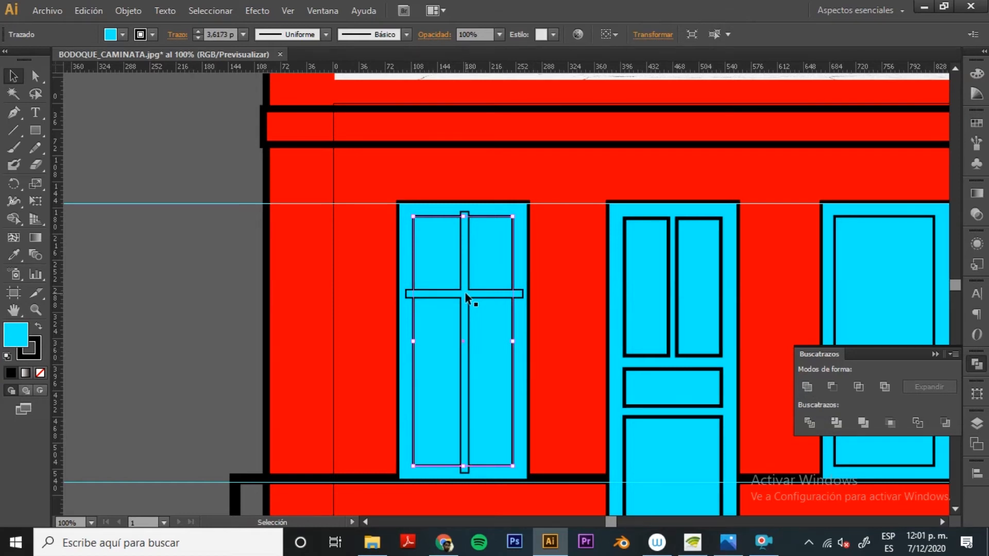
shift+click(465, 291)
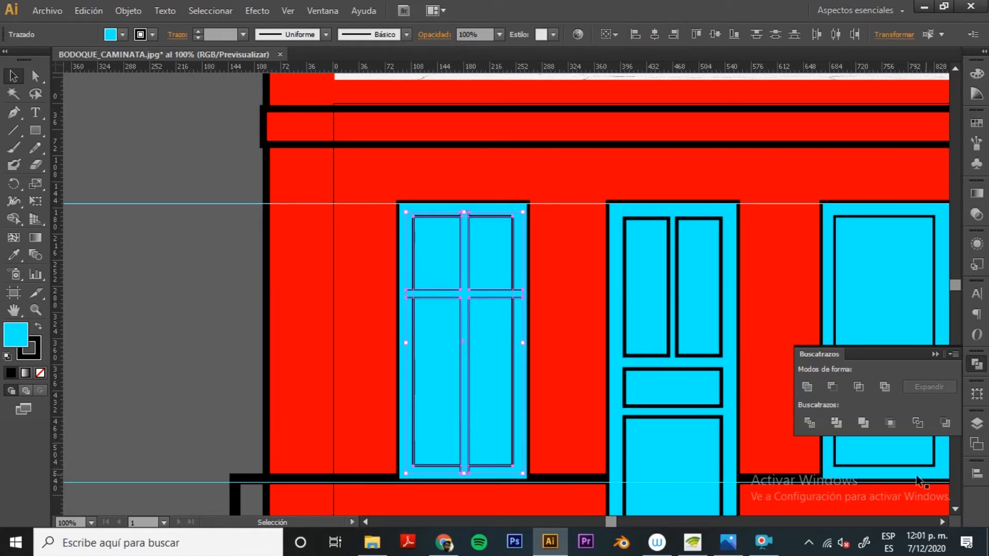
click(833, 388)
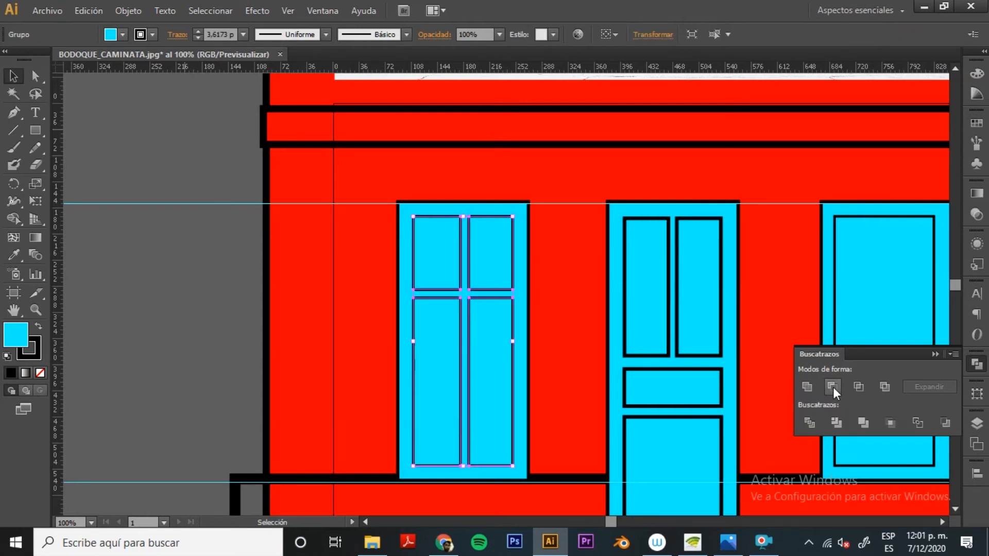
click(224, 347)
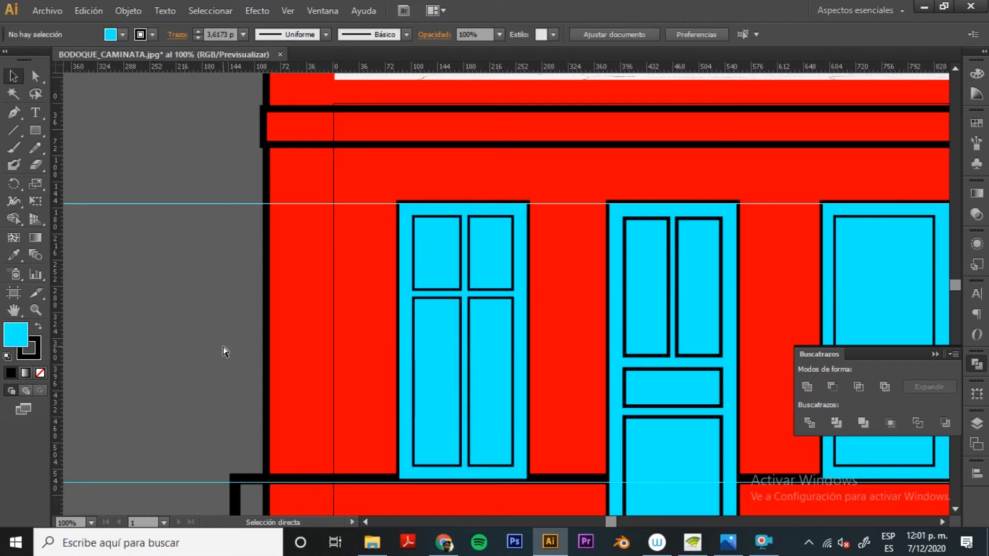
Step: Delete the plain inner rectangles of the other five windows, keeping their cyan outer frames
key(ctrl+minus)
drag(485, 391, 446, 404)
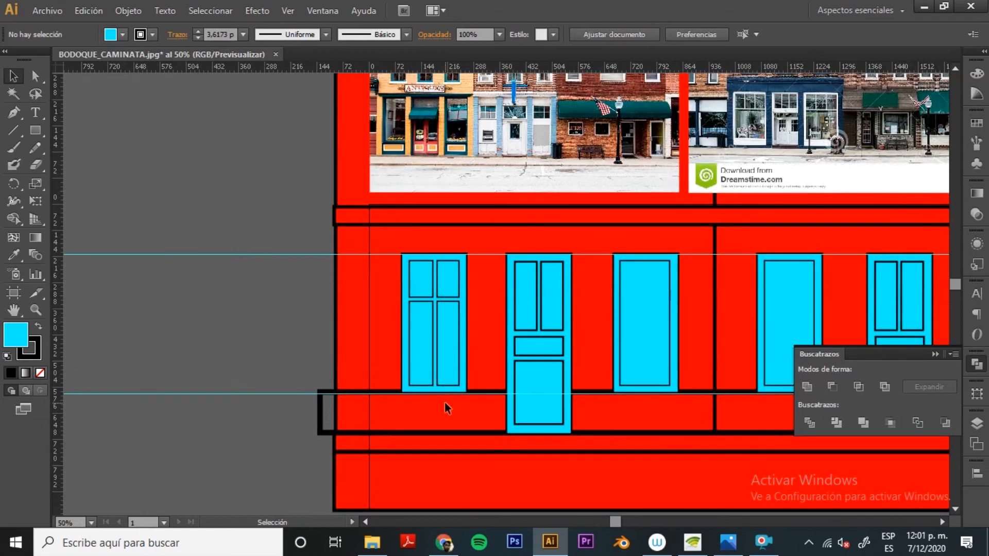
click(447, 354)
key(ctrl+plus)
key(ctrl+plus)
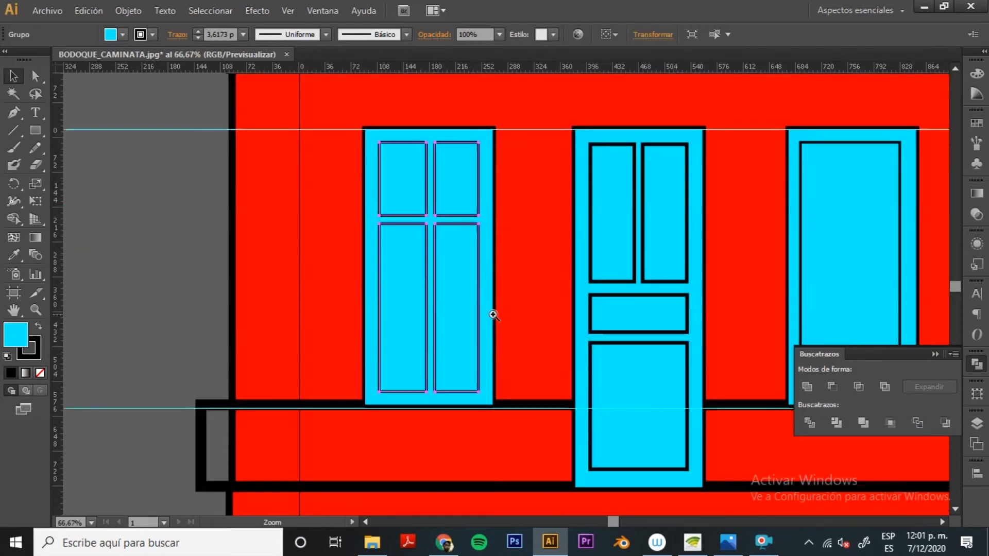
drag(505, 344, 212, 292)
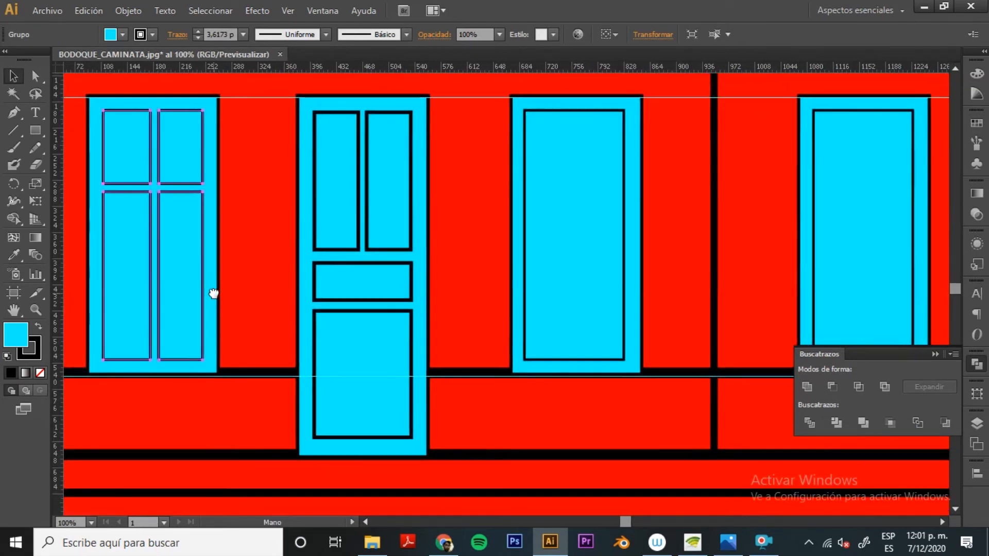
click(563, 336)
key(ctrl+minus)
key(ctrl+minus)
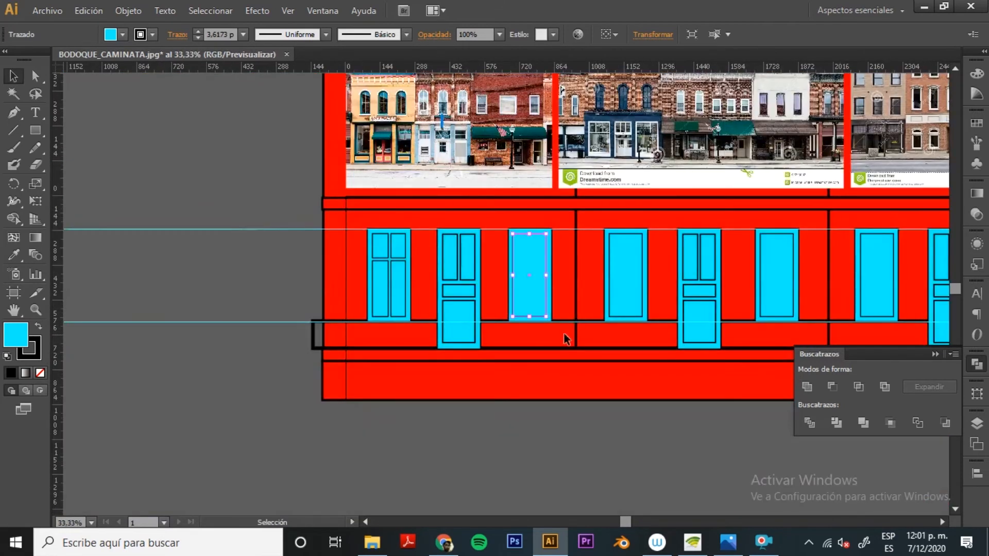
drag(570, 335, 336, 319)
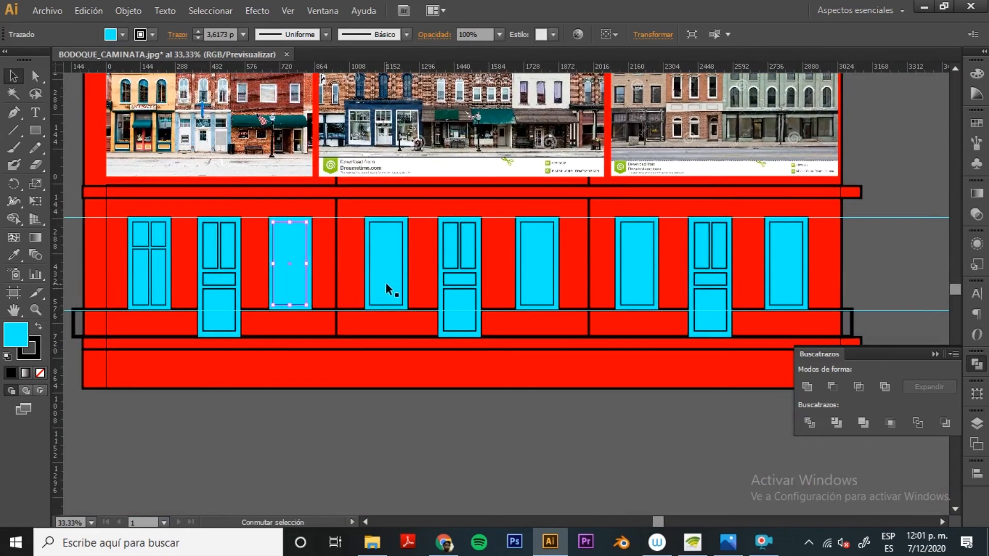
shift+click(388, 289)
shift+click(531, 291)
shift+click(637, 289)
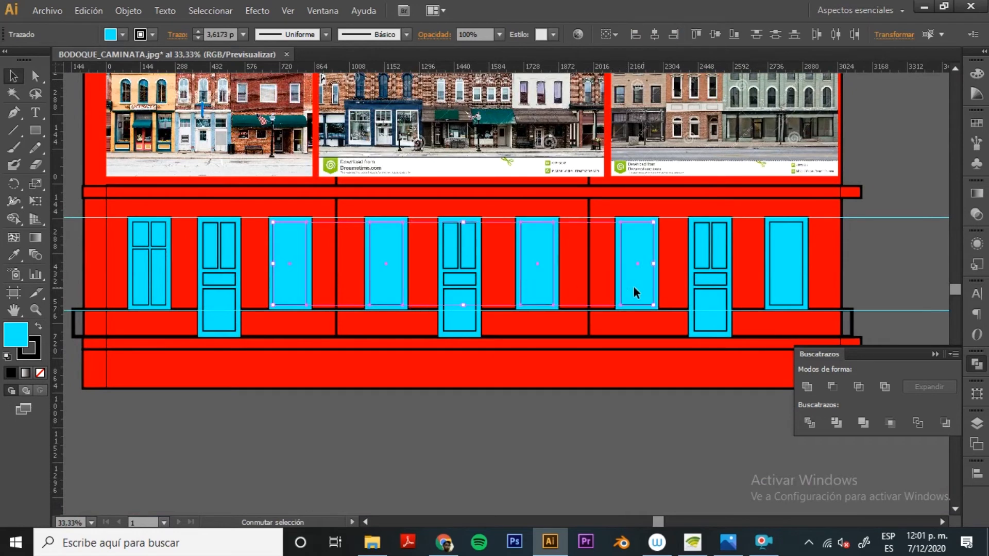
shift+click(788, 302)
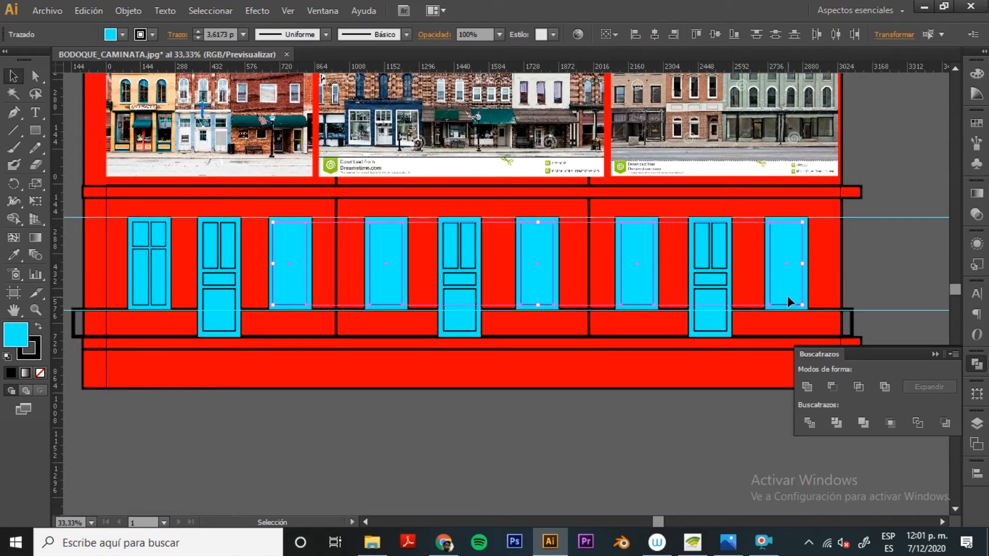
key(ctrl+shift+a)
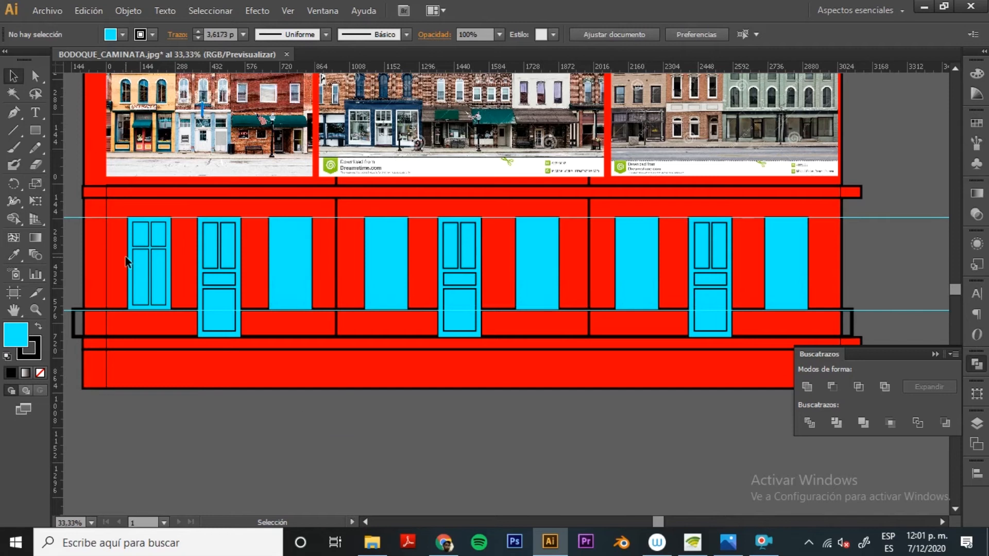
Step: Duplicate the first window's four-pane group into each of the other five window frames
click(154, 292)
drag(157, 294, 797, 294)
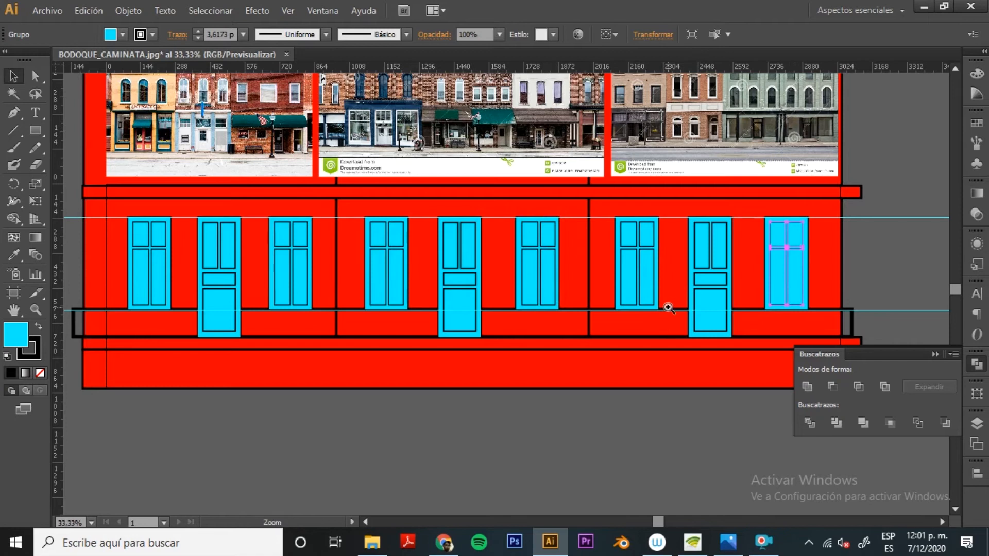
Step: Set the stroke weight of all the doors and windows to 5 pt
key(ctrl+plus)
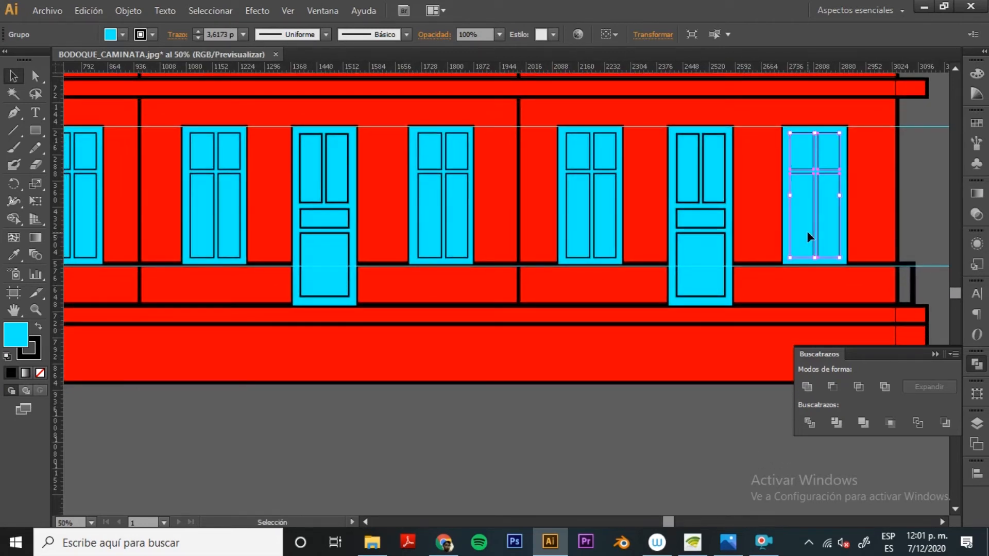
click(452, 235)
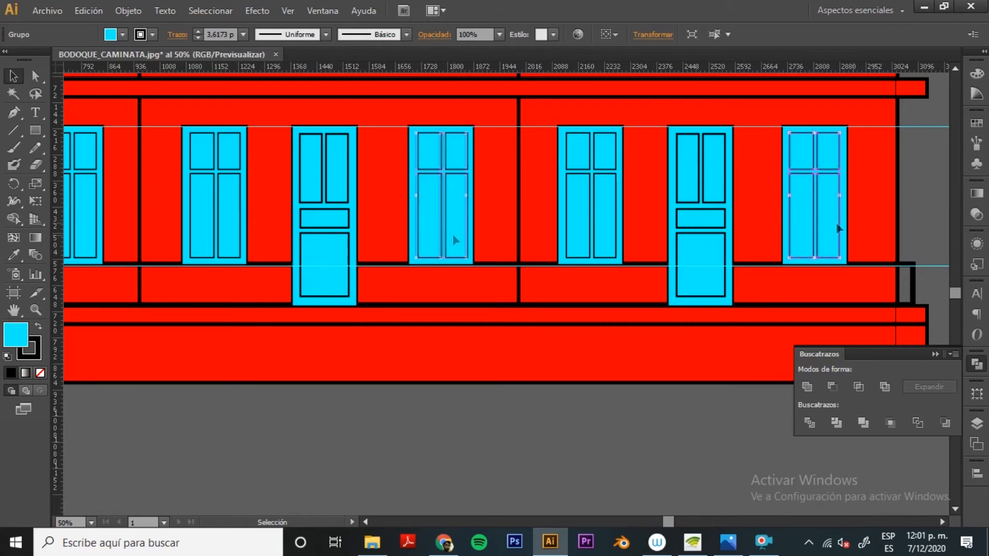
click(580, 235)
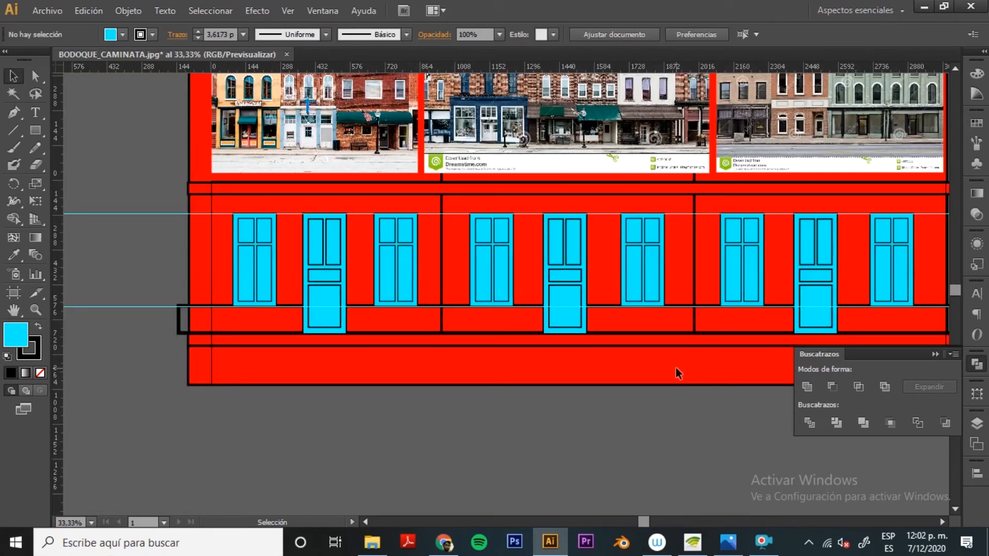
key(ctrl+minus)
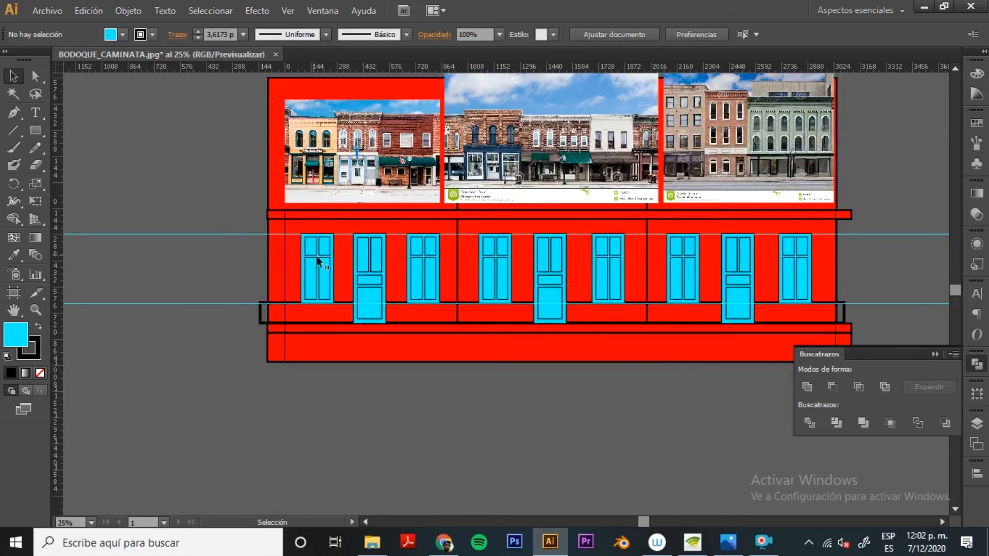
drag(254, 222, 845, 336)
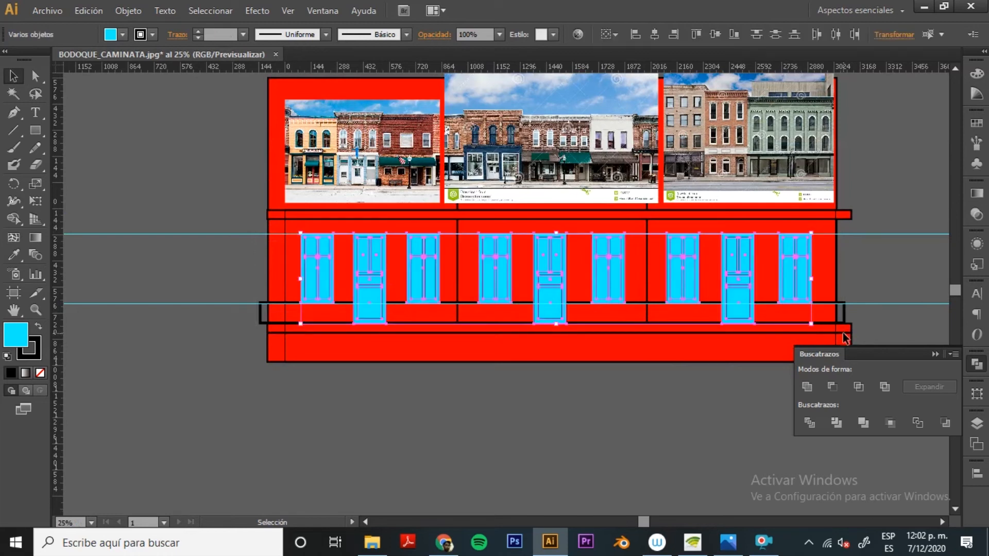
click(243, 34)
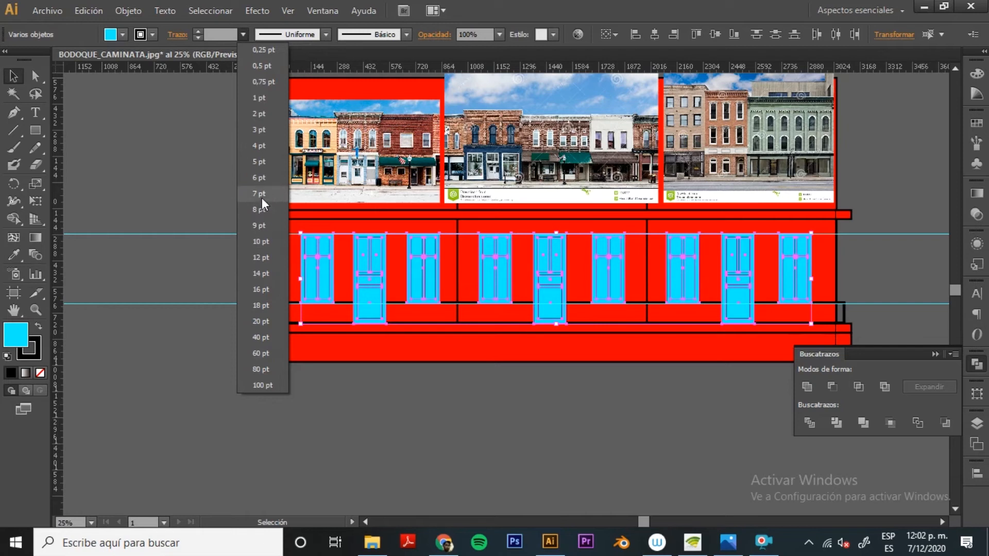
click(261, 162)
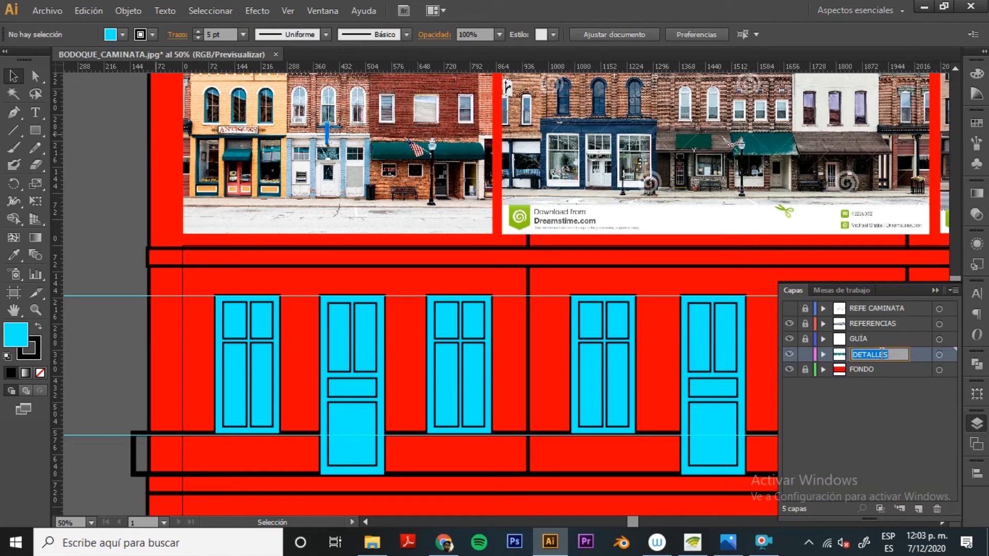
Step: Rename the doors-and-windows layer as PUERTAS Y VENTANAS
text(PUERTA)
text(S Y VENTANAS)
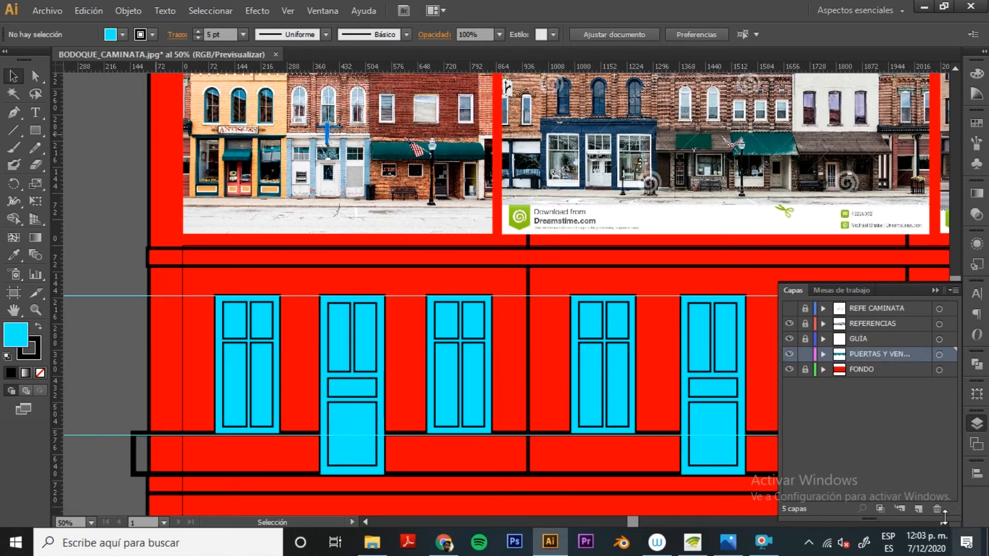
Step: Lock the PUERTAS Y VENTANAS layer and add a new layer named DETALLES above it
click(919, 508)
click(805, 371)
double_click(869, 354)
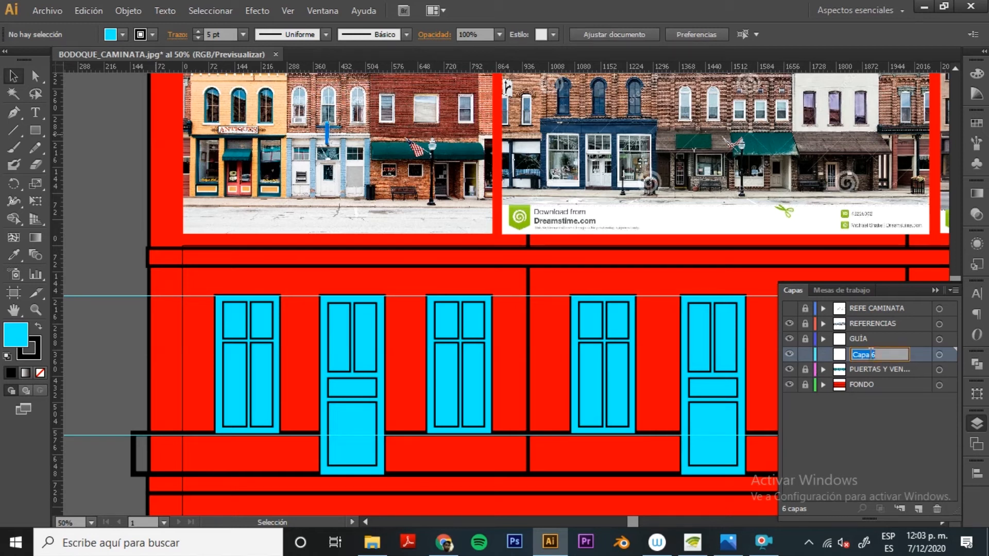
text(DETALLES)
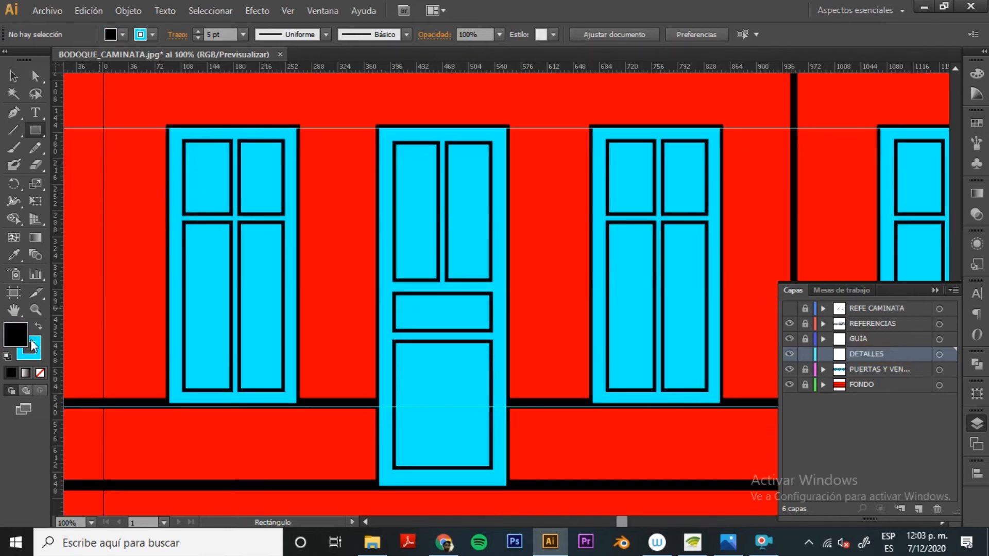
Step: Draw a small horizontal rectangle with black fill and no stroke across the right edge of the first door's middle panel
click(33, 346)
click(40, 374)
click(19, 338)
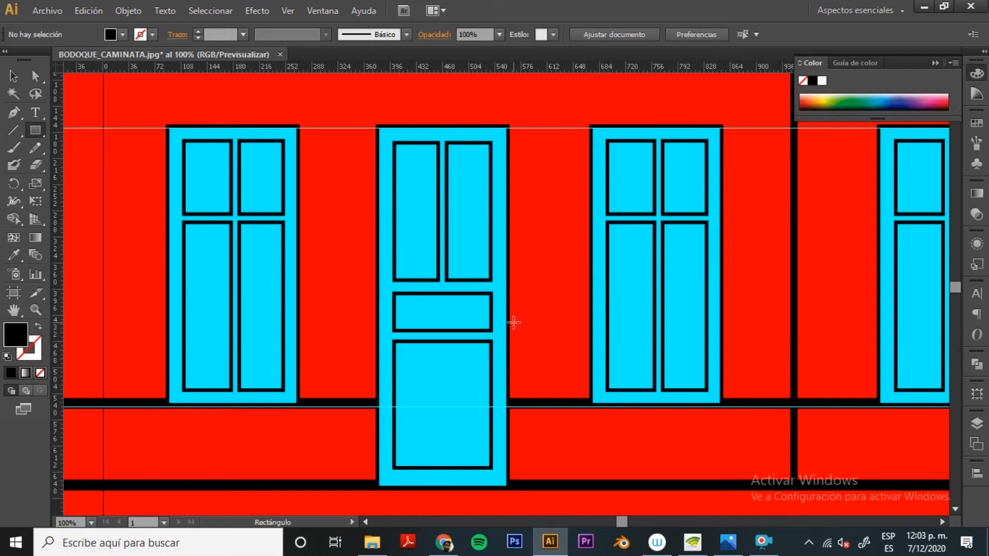
drag(468, 319, 506, 336)
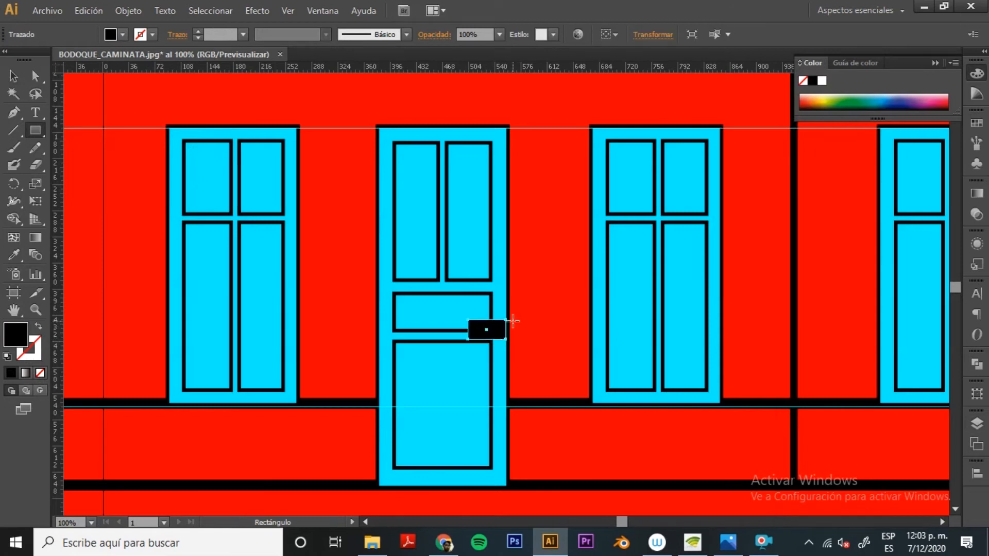
Step: Reduce the black rectangle's height and width so it fits inside the first door's right edge
key(ctrl+plus)
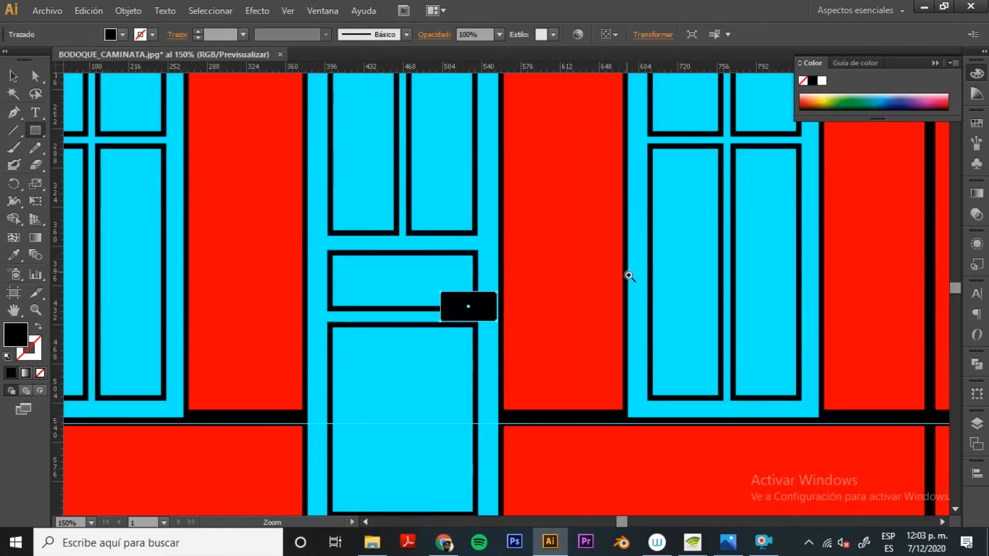
click(14, 76)
drag(470, 323, 470, 314)
key(ctrl+space)
click(492, 302)
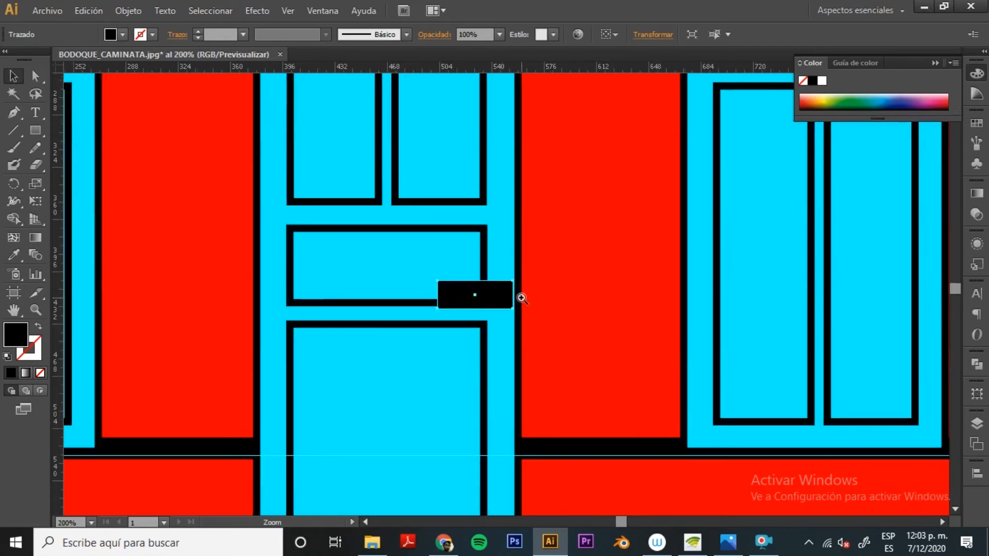
click(520, 295)
shift+click(485, 296)
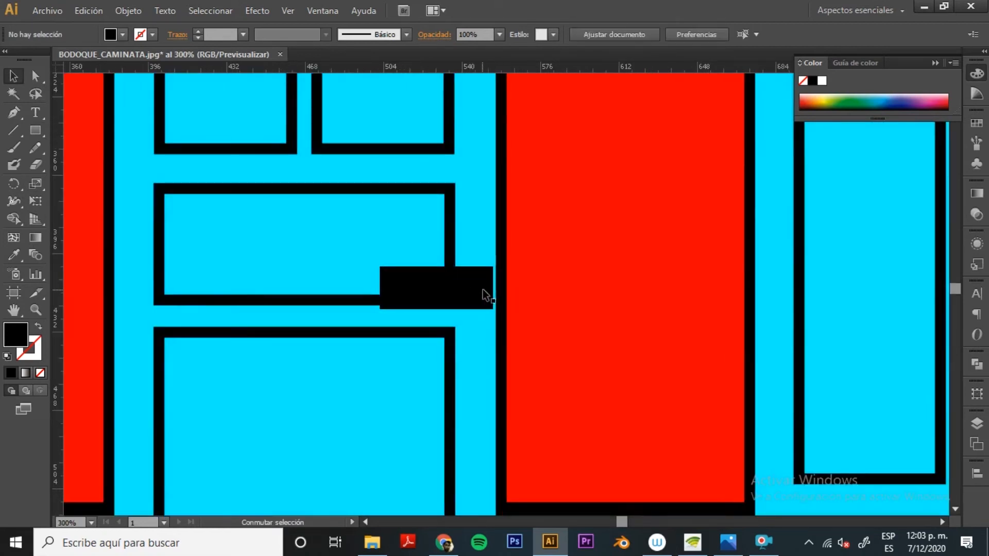
click(489, 298)
drag(493, 288, 480, 291)
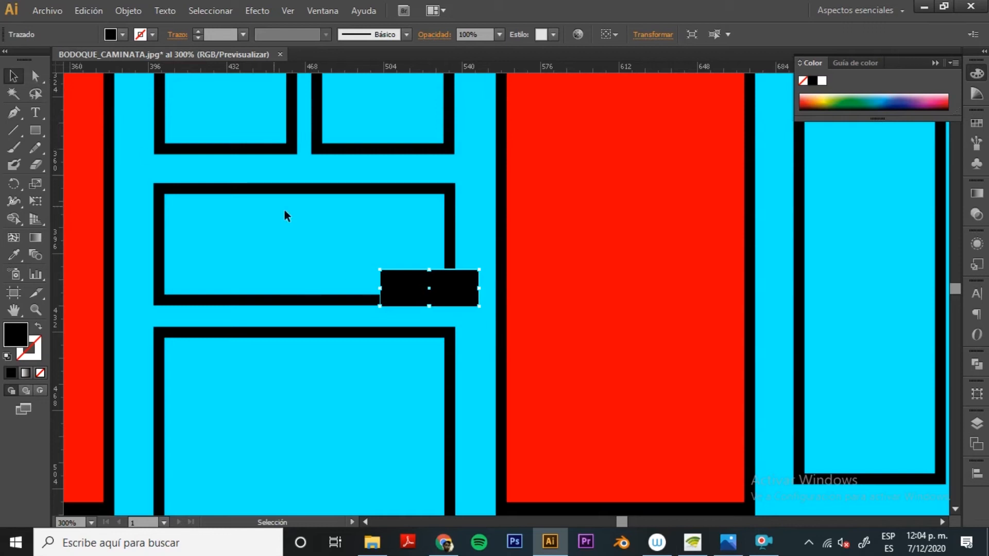
Step: Move the black rectangle off the first door onto the red wall beside it
click(45, 79)
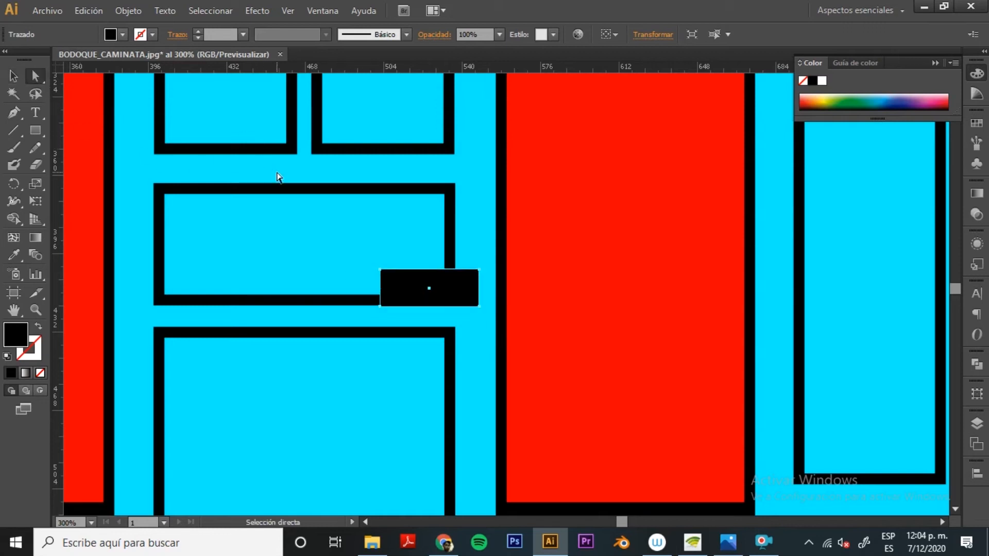
drag(407, 296, 558, 274)
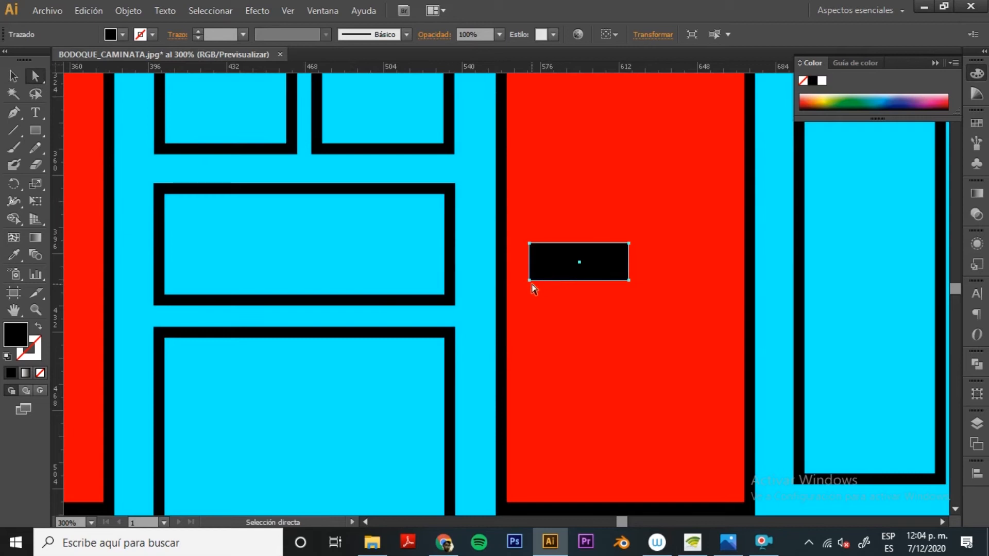
drag(576, 263, 451, 253)
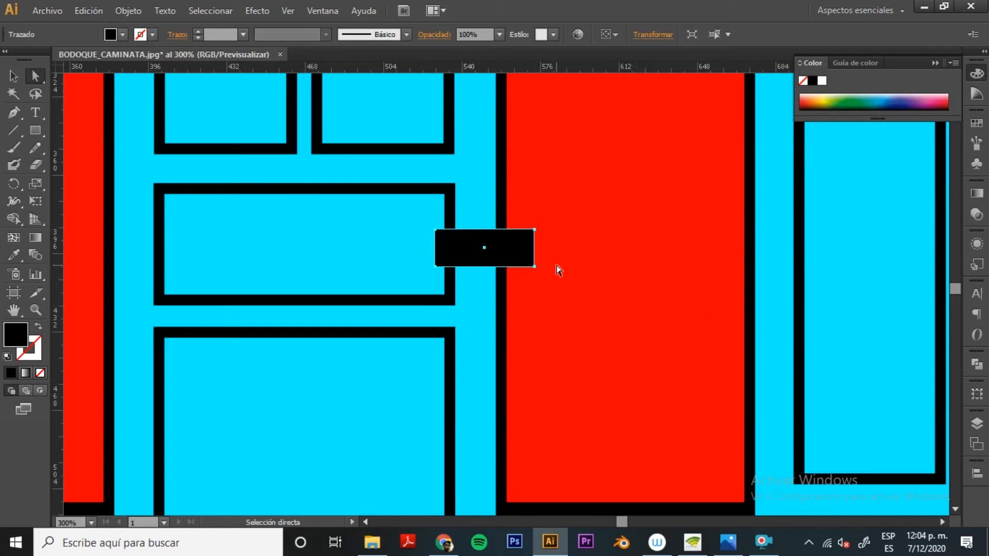
drag(512, 256, 586, 265)
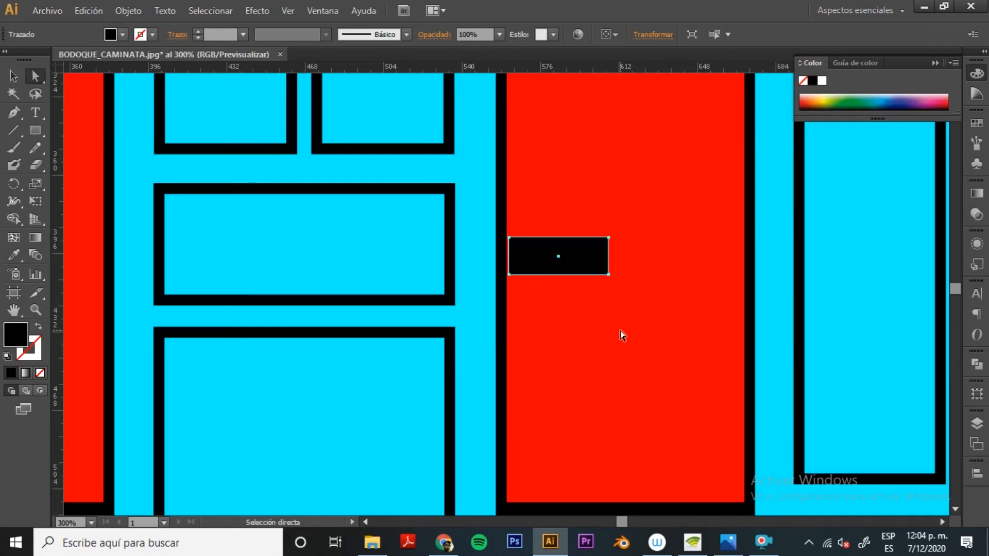
Step: Change the DETALLES layer's highlight color to Naranja in the layer options
click(977, 423)
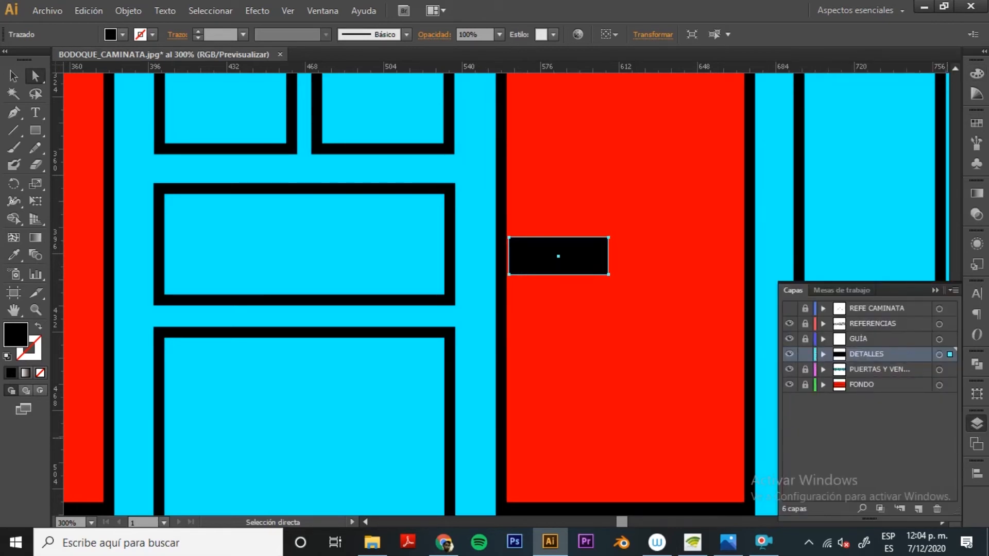
double_click(876, 354)
drag(696, 135, 487, 212)
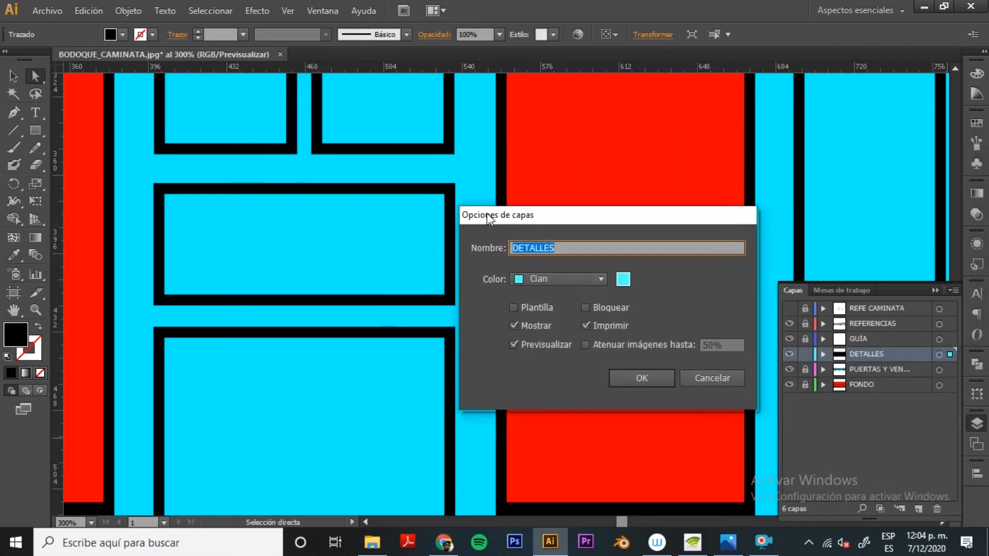
click(588, 278)
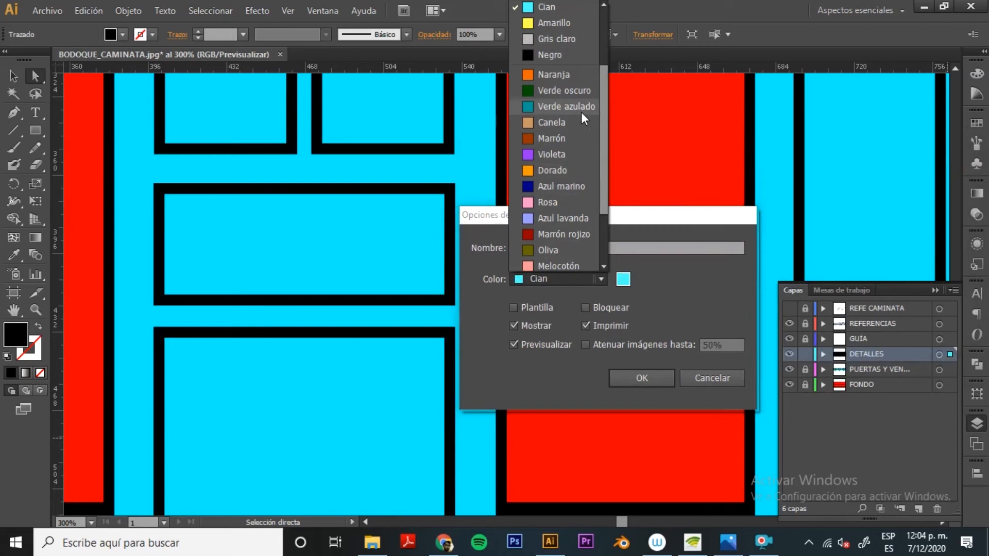
click(576, 75)
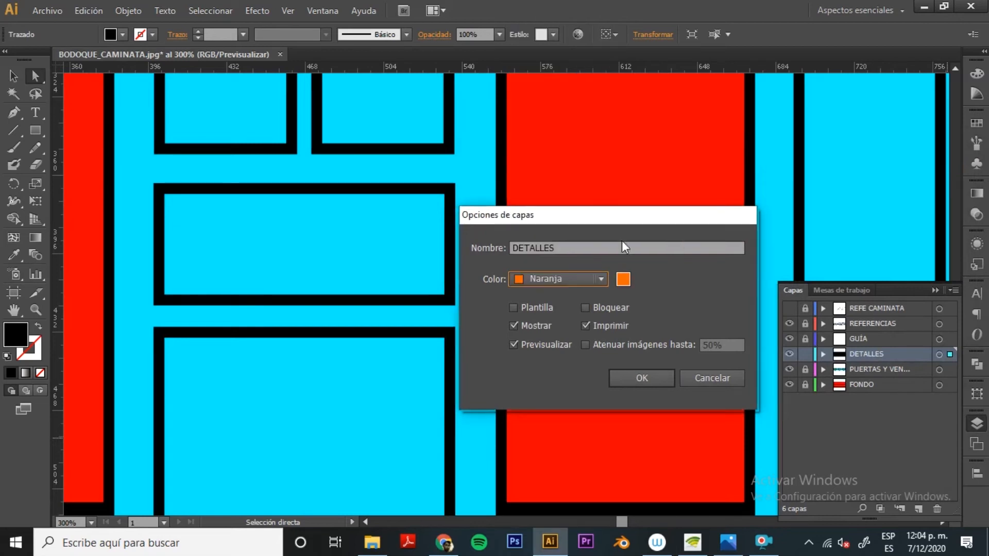
click(634, 379)
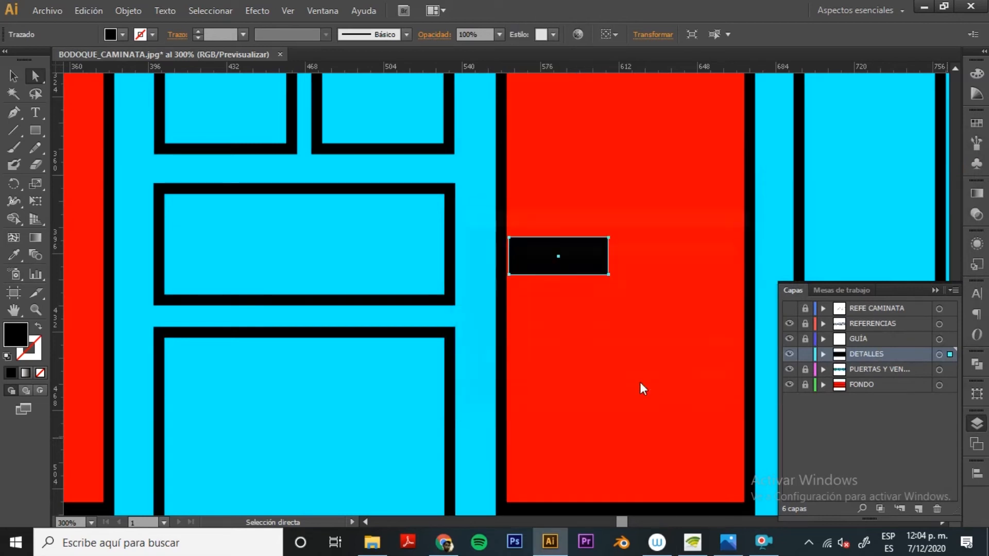
Step: Move the black rectangle back onto the first door and raise its lower-left corner point to taper it
drag(599, 264, 480, 303)
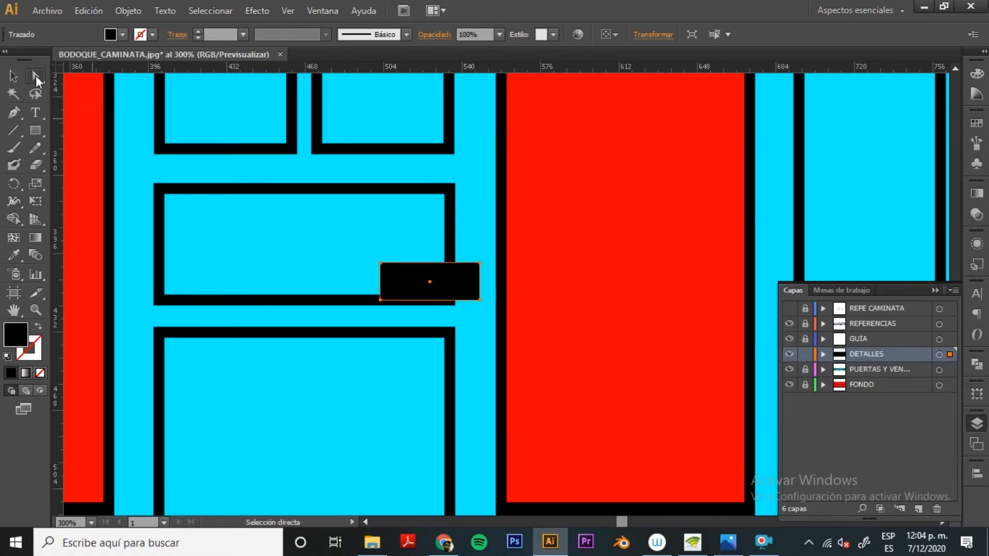
drag(380, 300, 380, 291)
key(v)
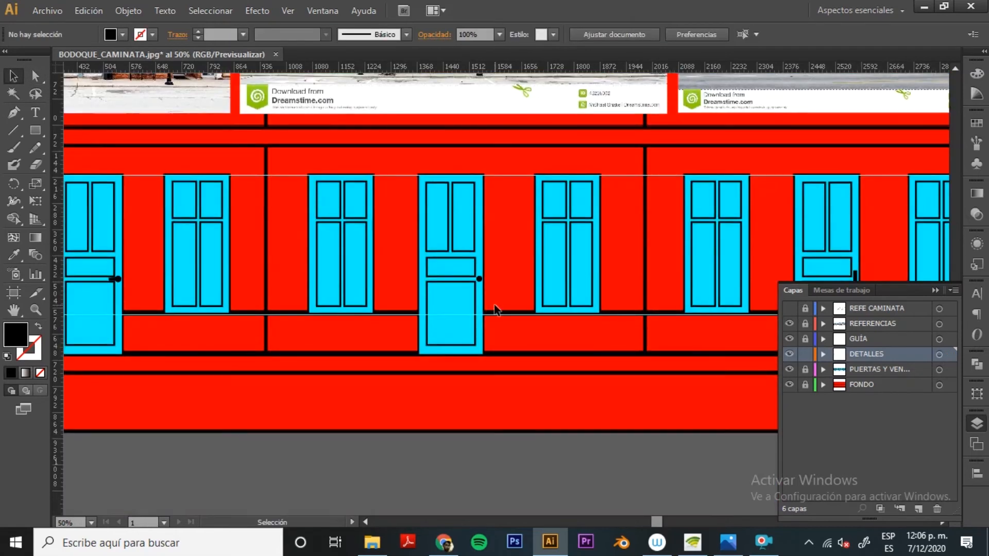
Step: Draw a tall, narrow black rectangle as a post between the middle block's first window and its door, ending on the lower ledge
scroll(537, 270, up, 2)
scroll(537, 270, down, 1)
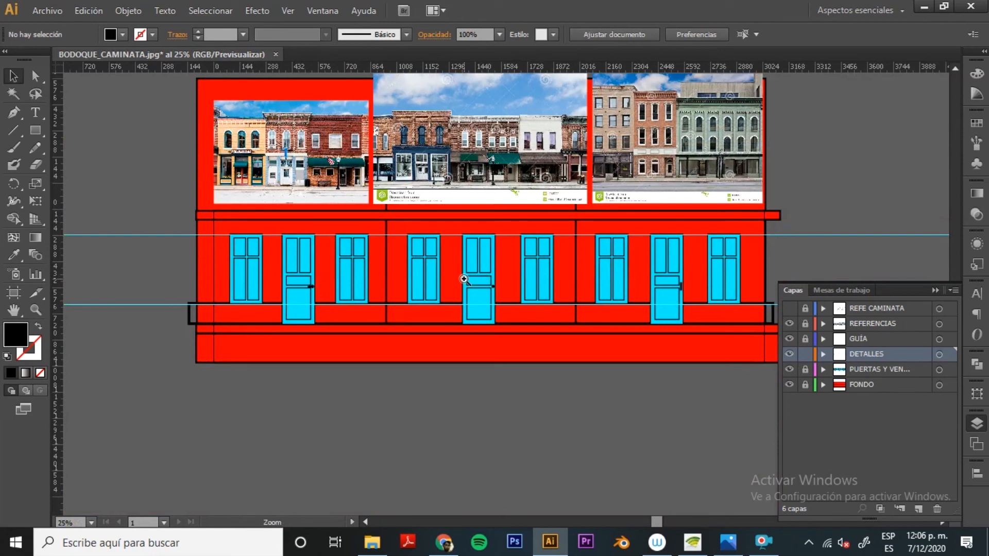
scroll(503, 349, up, 1)
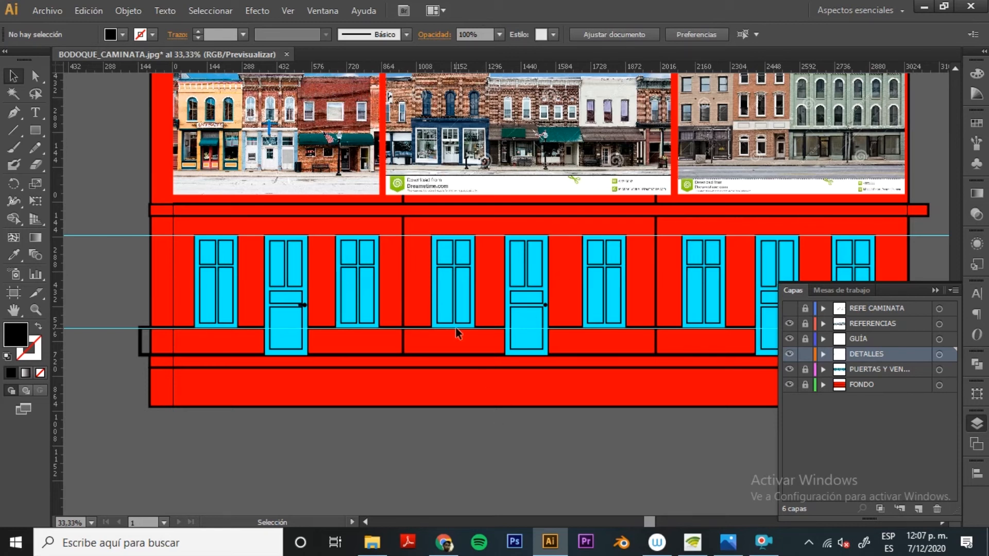
click(35, 130)
drag(488, 117, 495, 366)
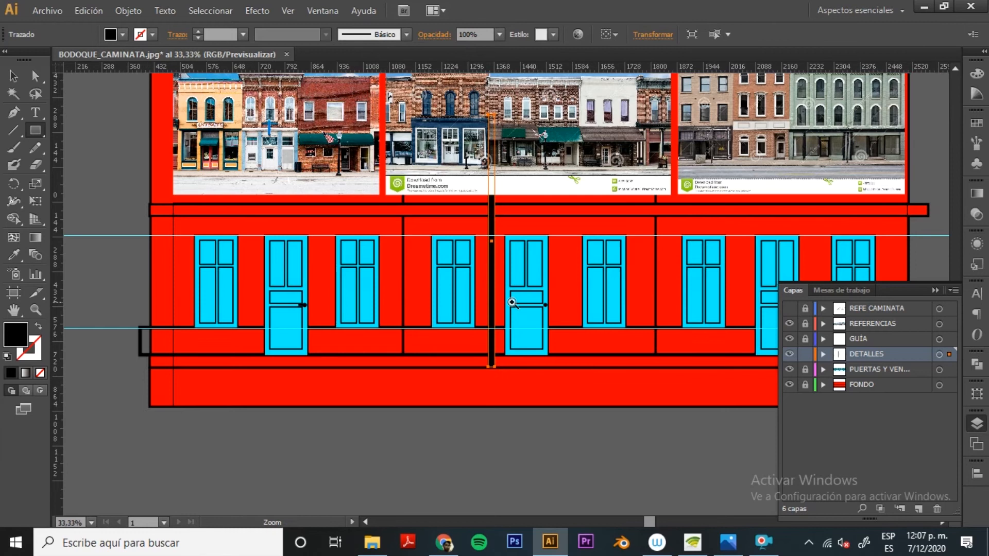
Step: Select the black post's bottom anchor points and fine-tune the post's placement between the window and the middle door
key(ctrl+plus)
key(a)
drag(485, 410, 447, 386)
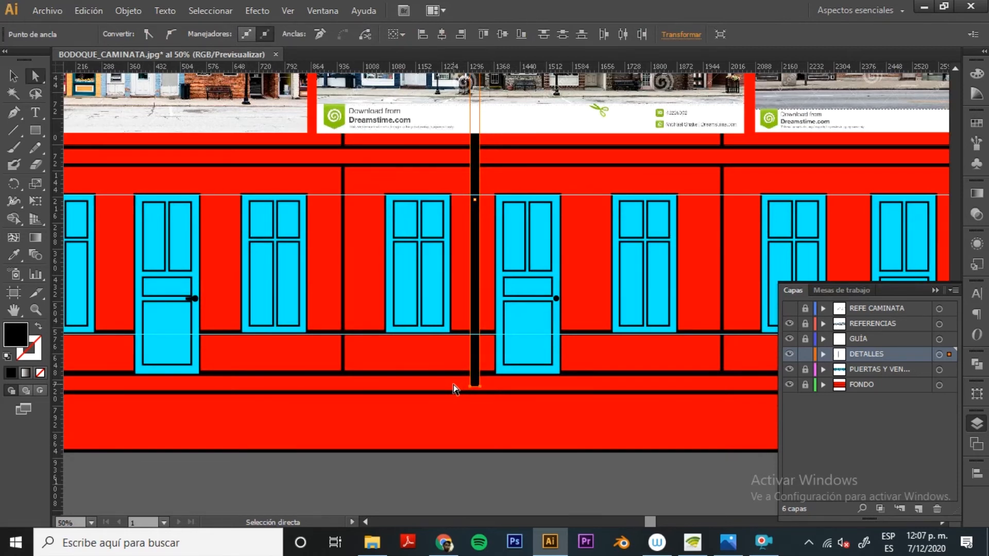
key(ctrl+minus)
ctrl+click(437, 337)
drag(515, 280, 466, 404)
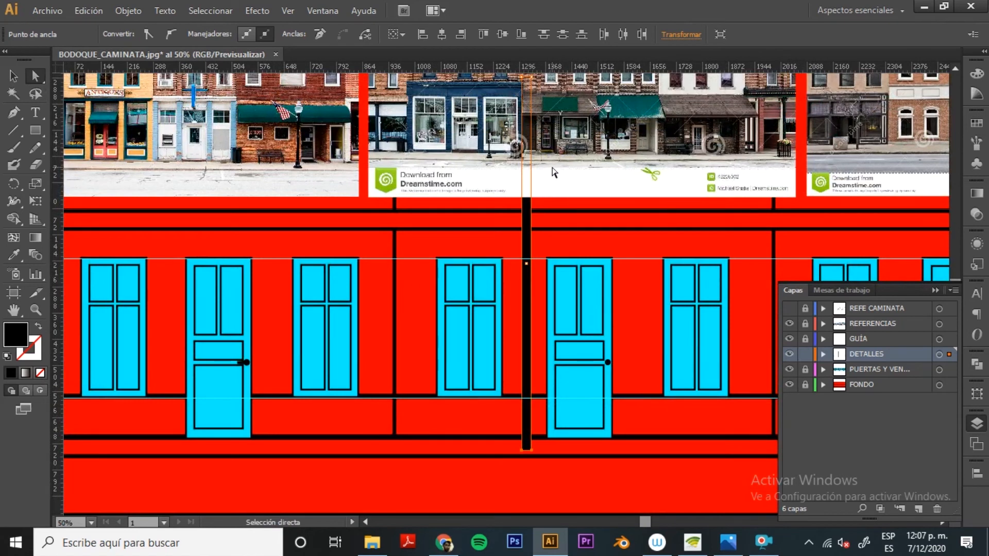
click(14, 76)
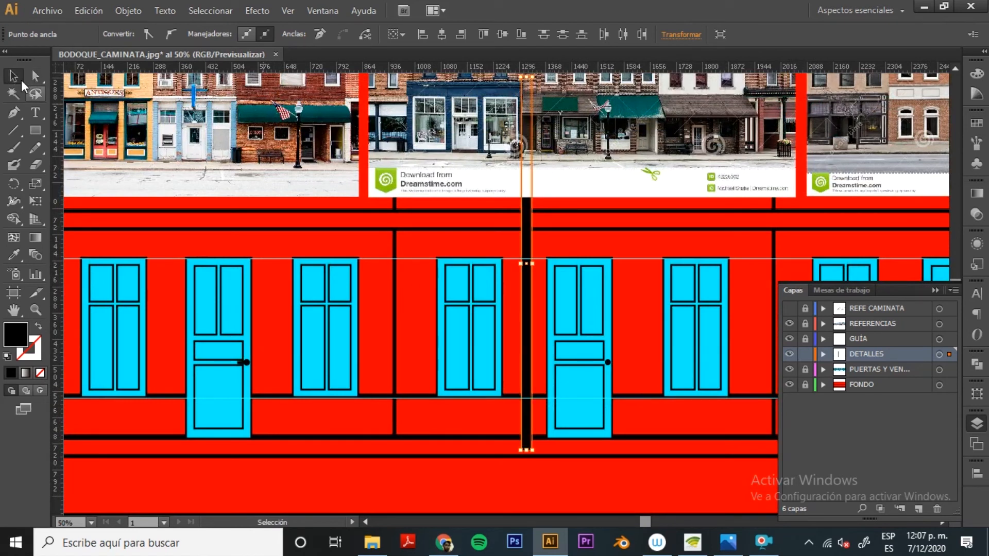
drag(530, 356, 528, 358)
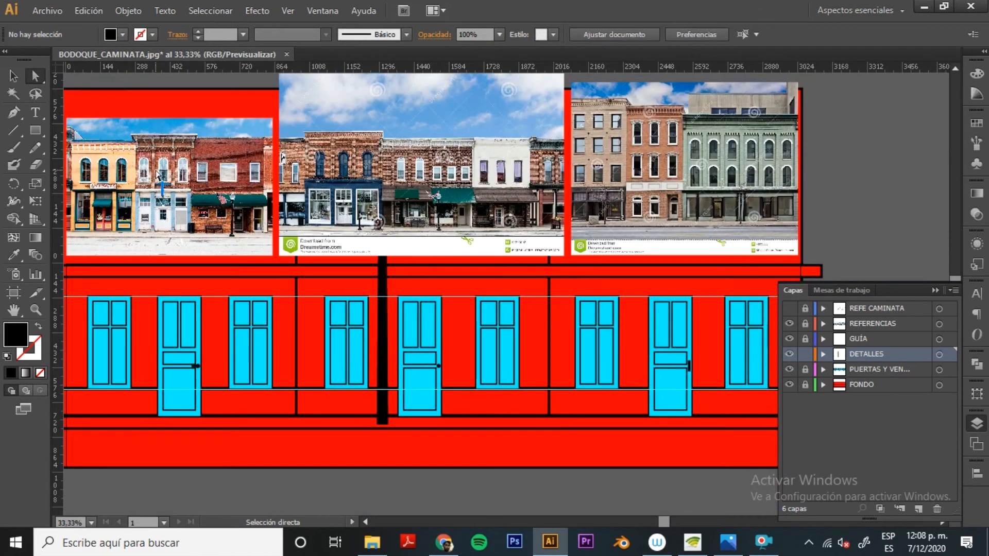
Step: Duplicate the black post to the right end of the facade, past the last window
click(11, 73)
drag(497, 397, 372, 387)
click(260, 361)
drag(261, 361, 666, 379)
click(716, 328)
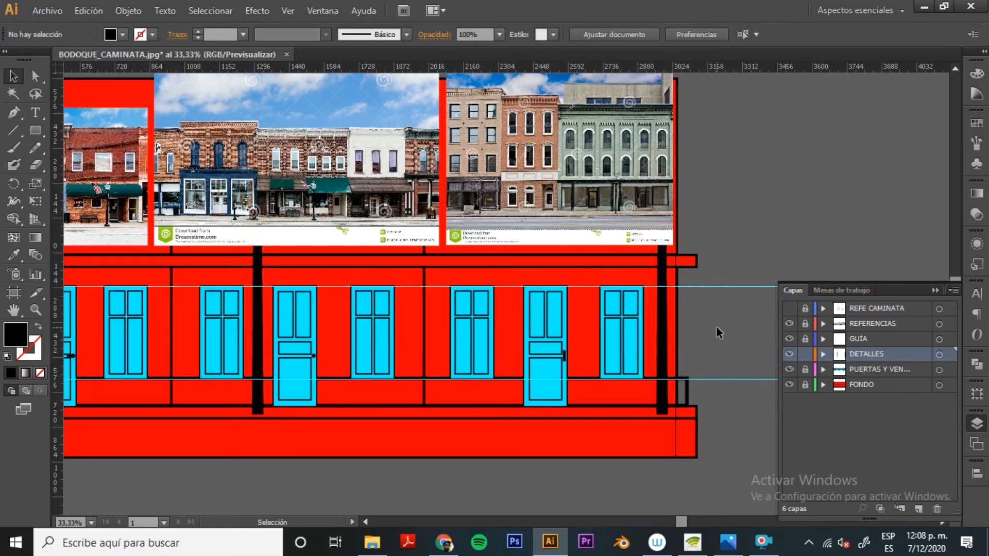
Step: Duplicate the sidewalk strip beneath the doors directly below the original, over the top of the street band
key(ctrl+minus)
drag(286, 390, 443, 379)
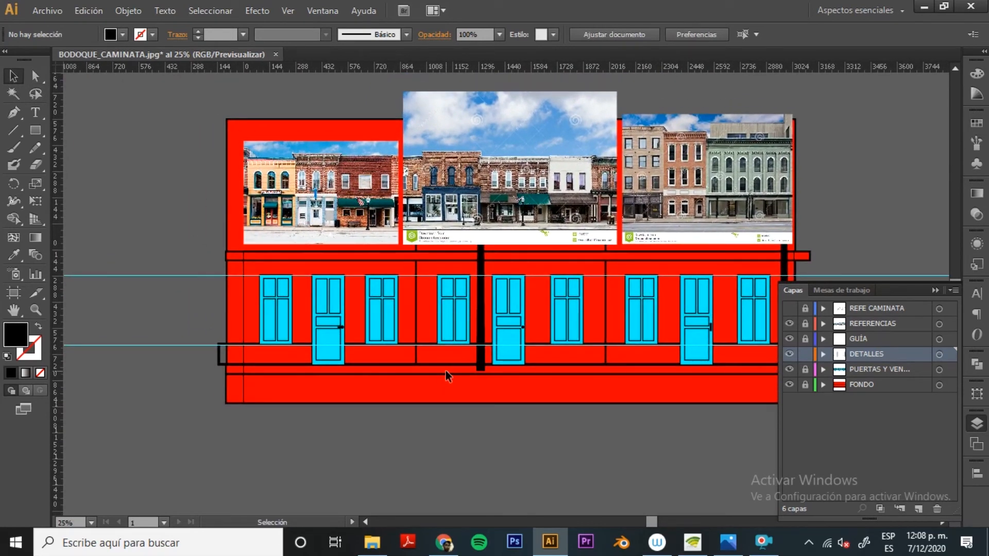
key(ctrl+plus)
drag(474, 342, 438, 371)
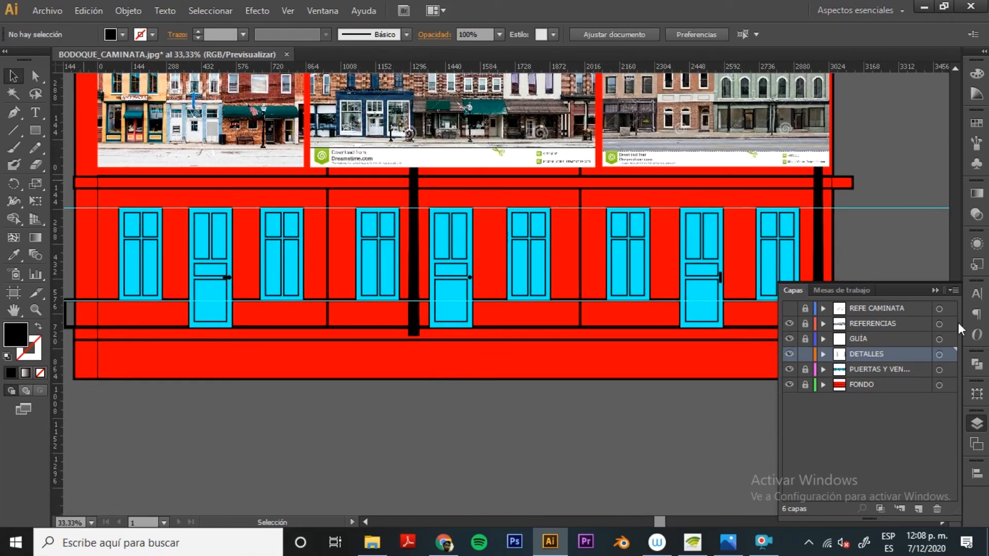
click(469, 338)
drag(485, 339, 485, 355)
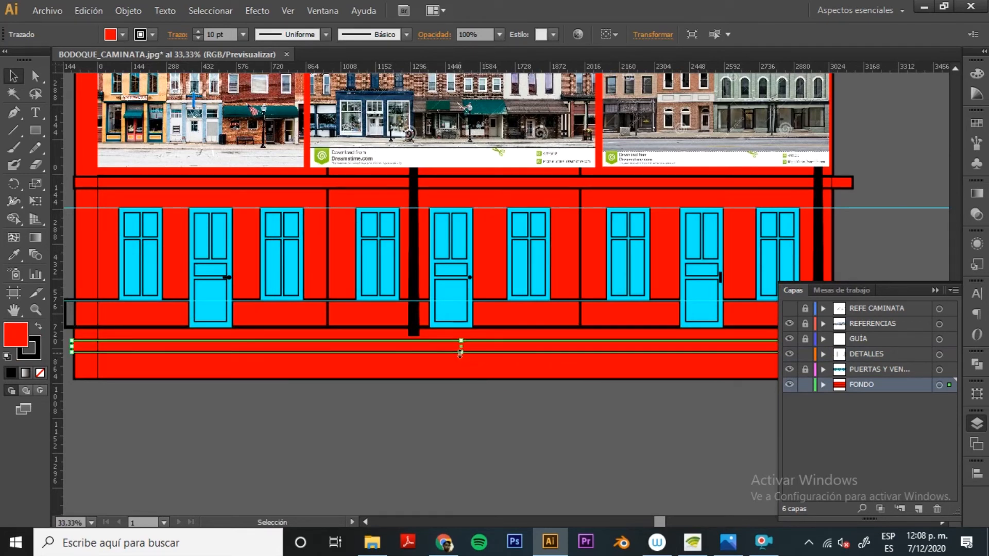
Step: Reduce the height of the duplicated strip from its lower edge to form a thin curb below the sidewalk
drag(461, 354, 462, 351)
key(ctrl+z)
drag(463, 355, 462, 352)
key(a)
key(ctrl+z)
drag(462, 354, 461, 349)
click(525, 448)
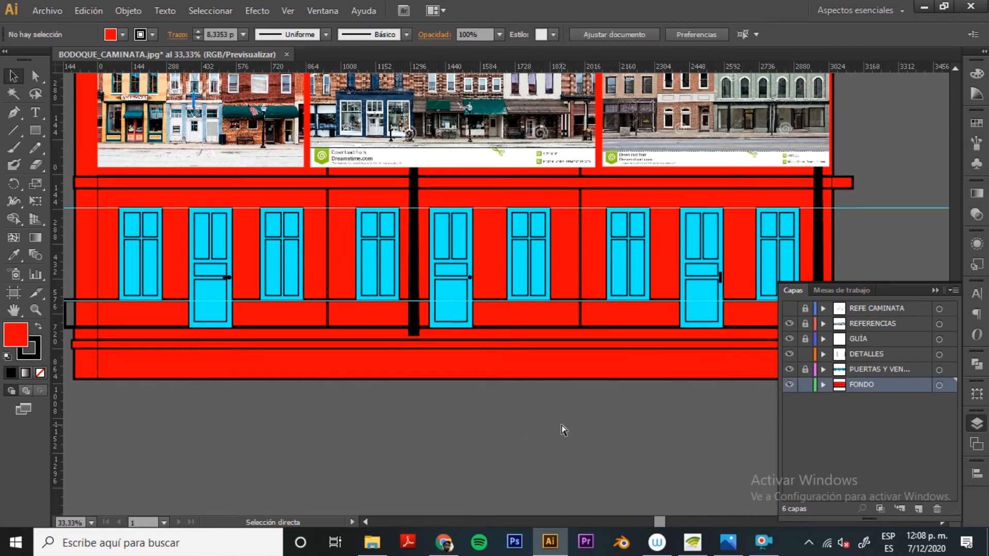
Step: Add a narrower strip inside the curb by shrinking a copy of it upward from its lower edge
key(ctrl+minus)
click(506, 367)
click(449, 331)
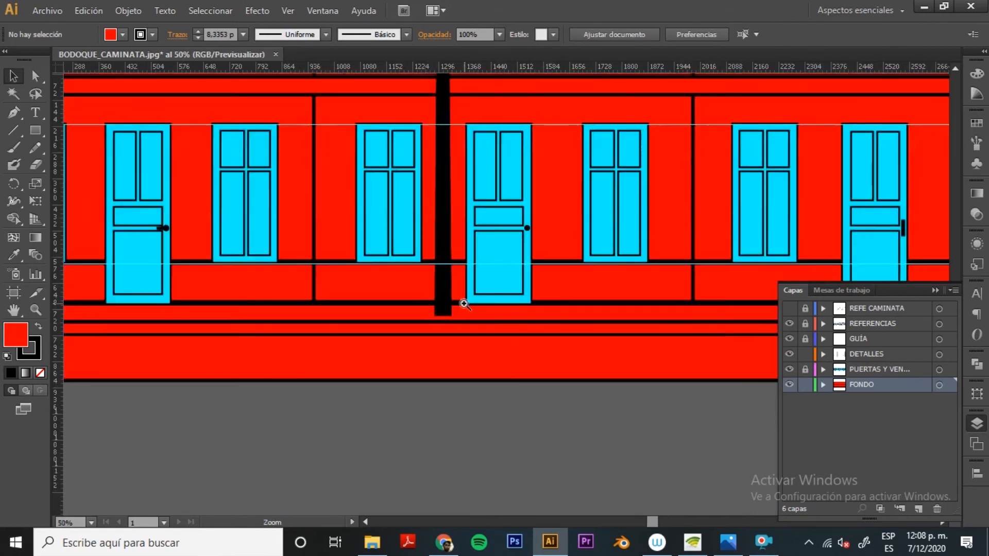
click(465, 297)
click(484, 334)
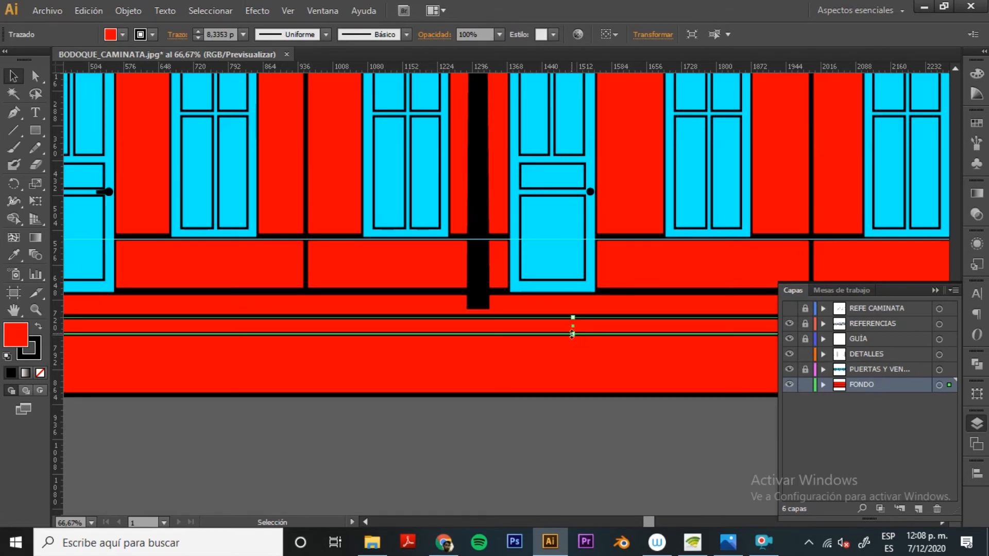
drag(572, 335, 574, 323)
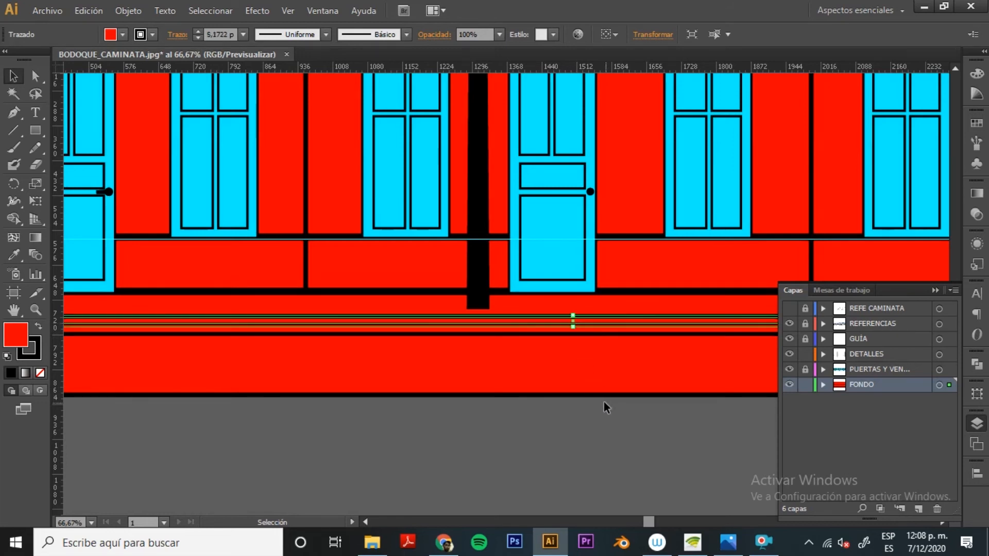
click(613, 409)
Step: On the DETALLES layer, draw a thin horizontal rectangle at the street's right end and place a copy below it as crosswalk stripes
key(ctrl+minus)
key(ctrl+minus)
drag(720, 312, 602, 297)
drag(568, 291, 462, 282)
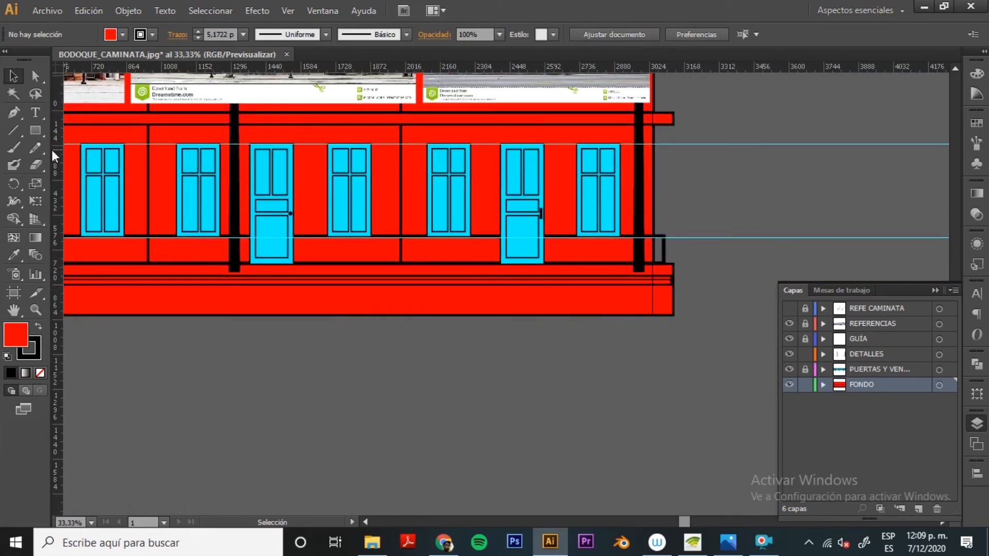
click(907, 354)
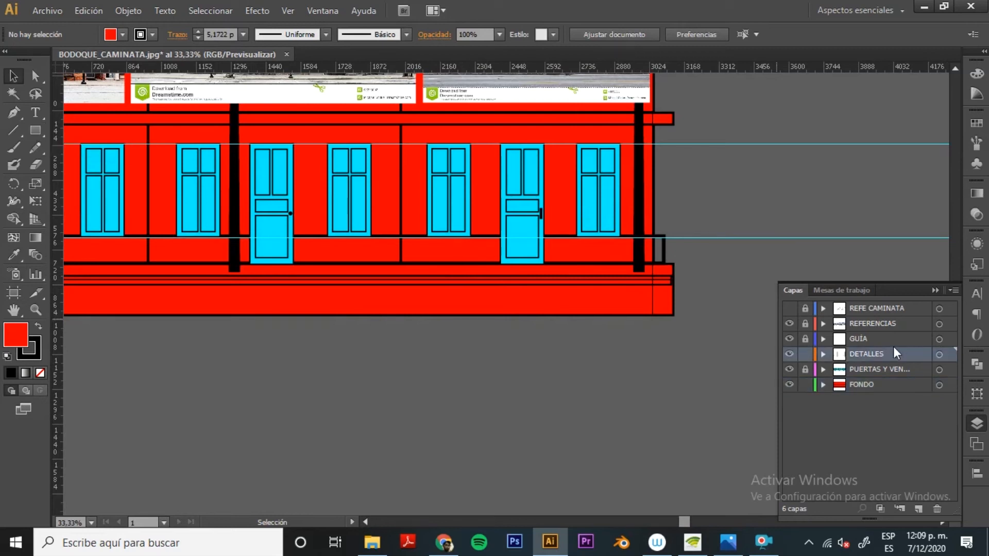
click(36, 130)
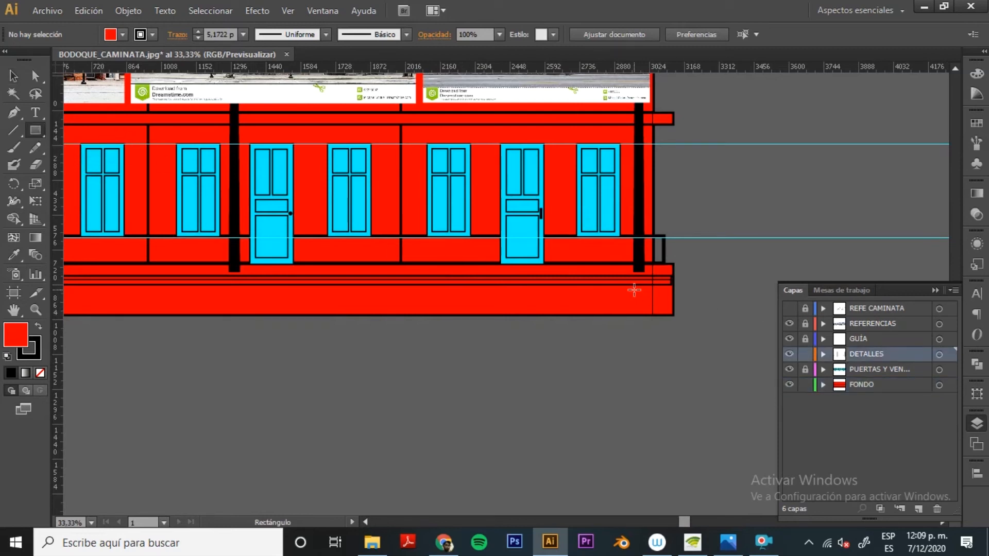
drag(607, 290, 679, 298)
key(ctrl+plus)
key(ctrl+plus)
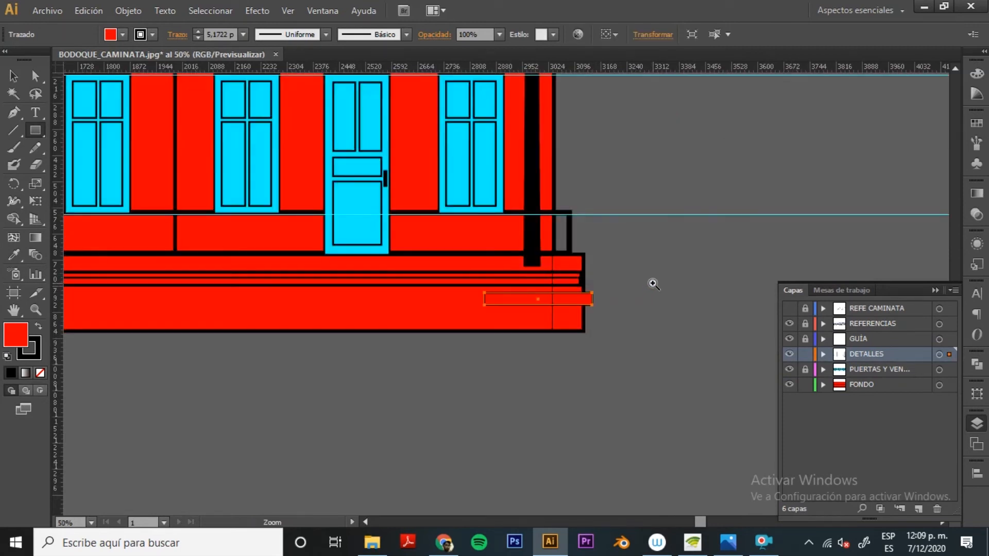
drag(540, 343, 644, 325)
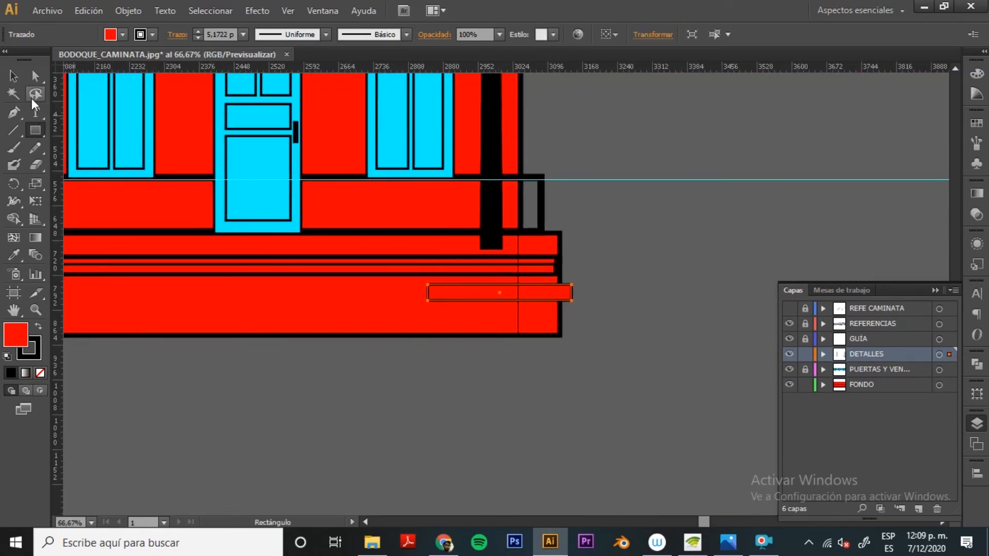
click(13, 79)
drag(517, 294, 517, 315)
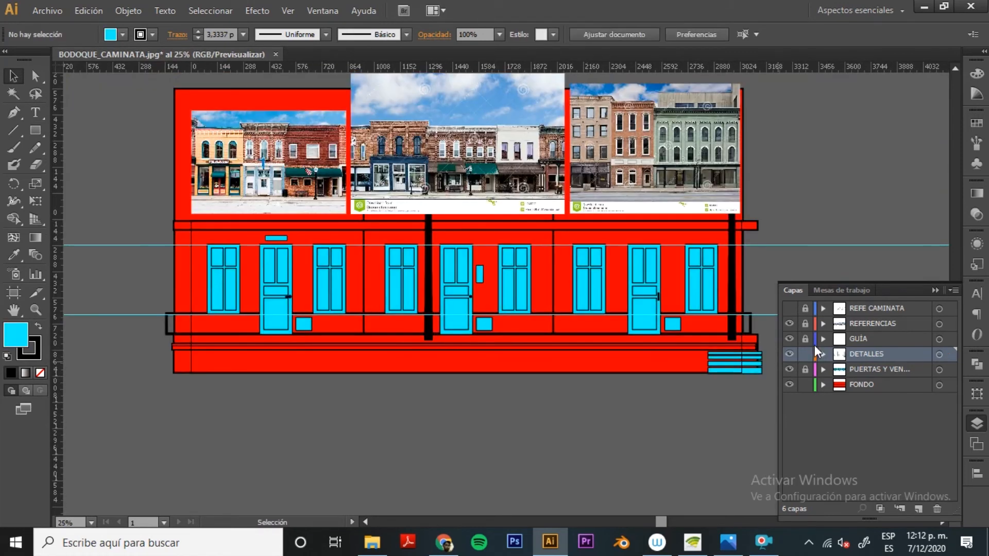
Step: Hide the GUÍA layer and unlock the doors and windows layer
click(788, 339)
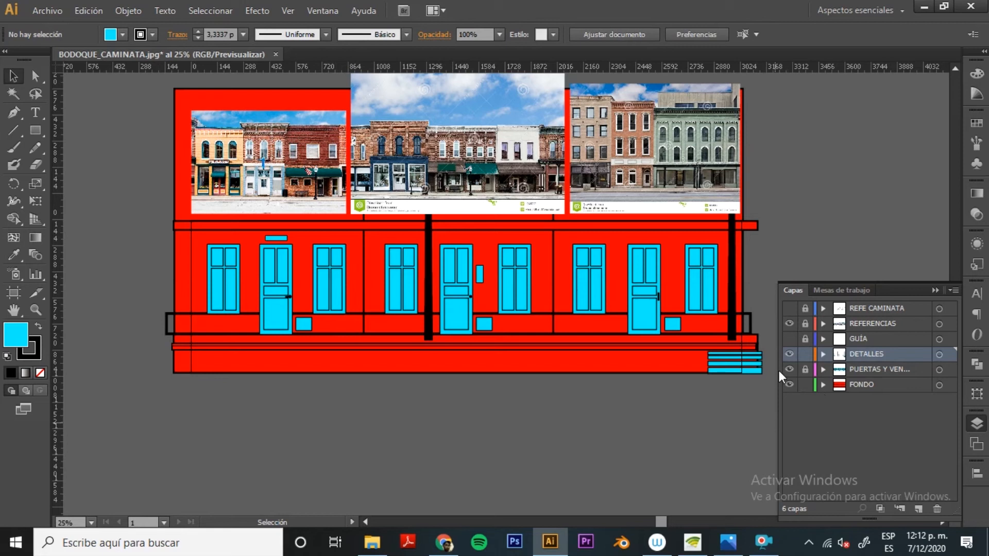
click(806, 371)
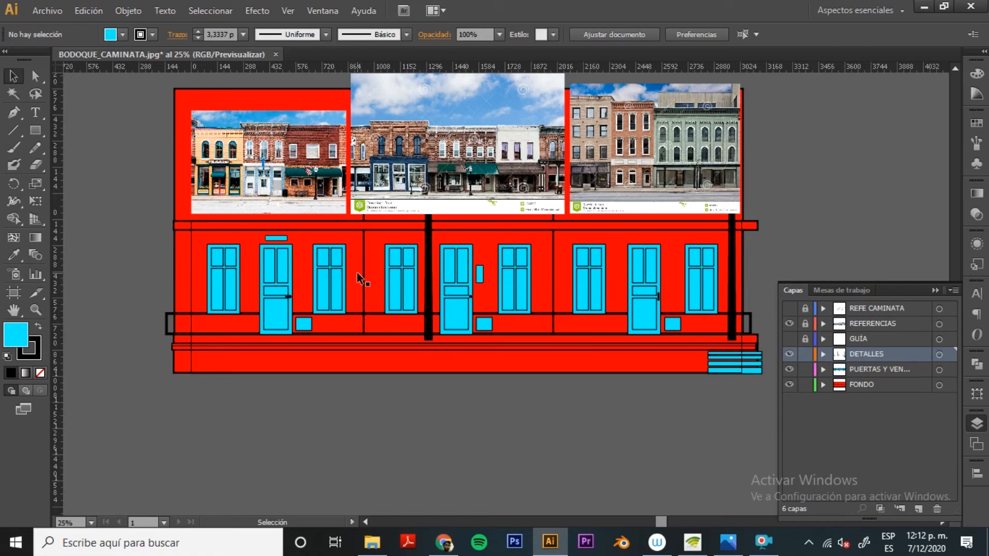
Step: Fill the street band below the curb with the gray sampled from the road in the third reference photo
click(426, 363)
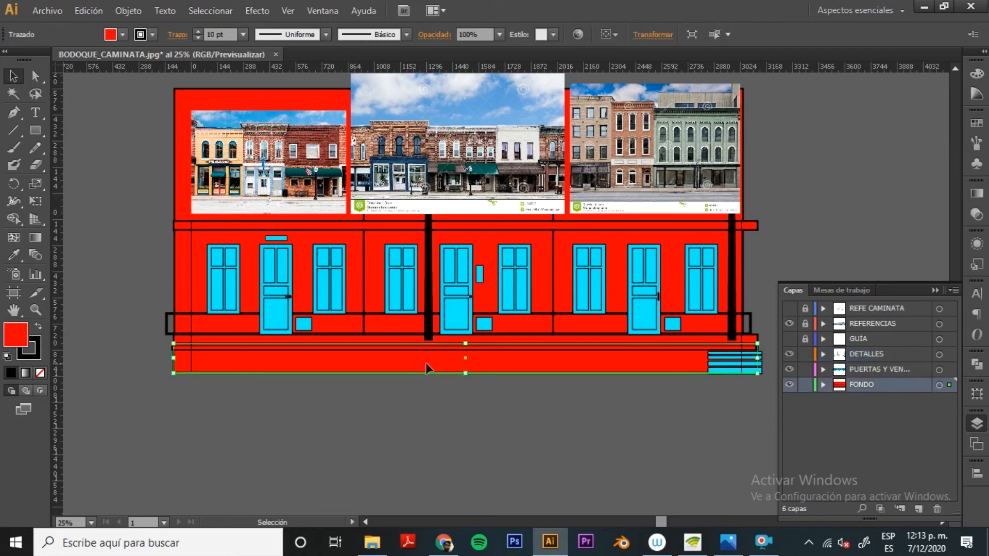
scroll(605, 170, up, 1)
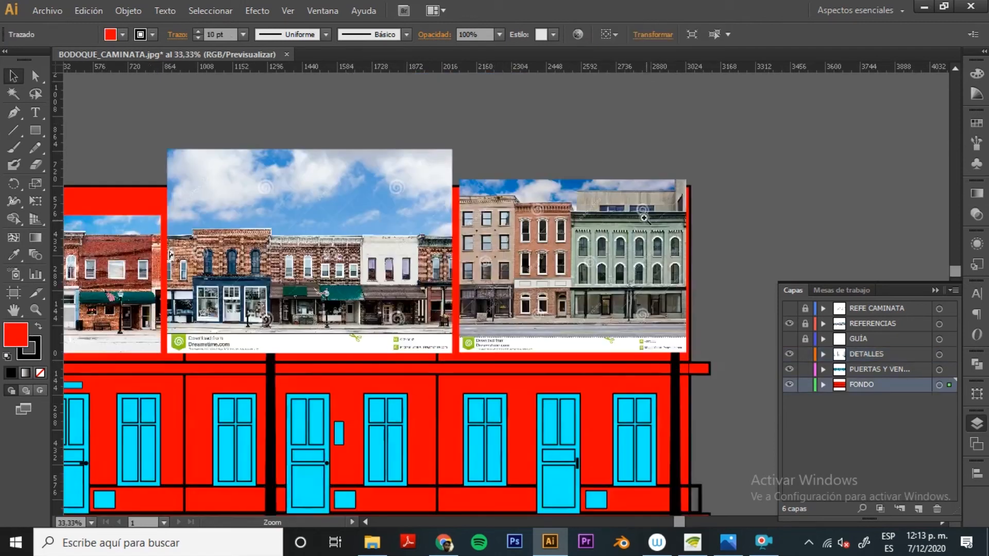
key(i)
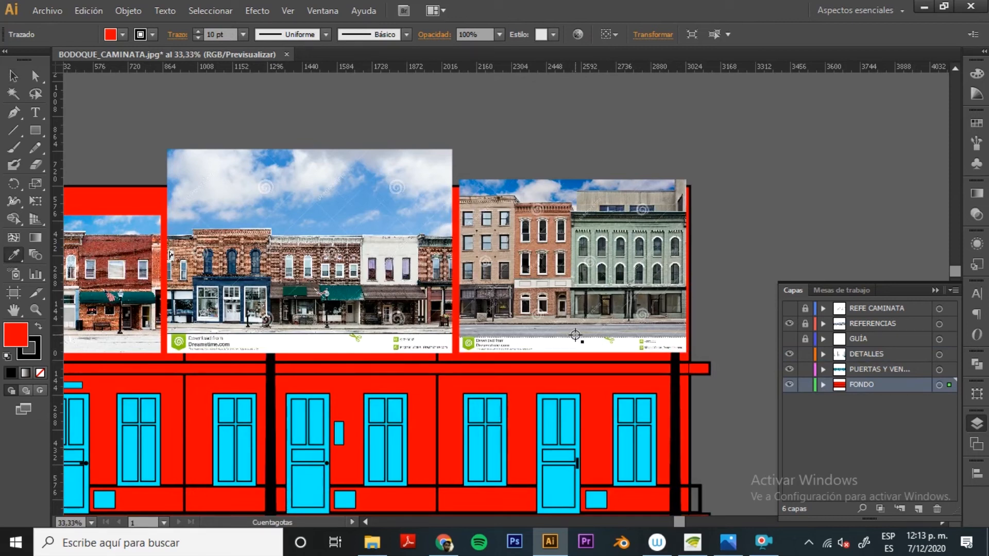
click(576, 335)
mouse_move(566, 400)
mouse_down()
mouse_move(571, 298)
mouse_move(620, 226)
mouse_move(704, 298)
mouse_move(689, 303)
mouse_up()
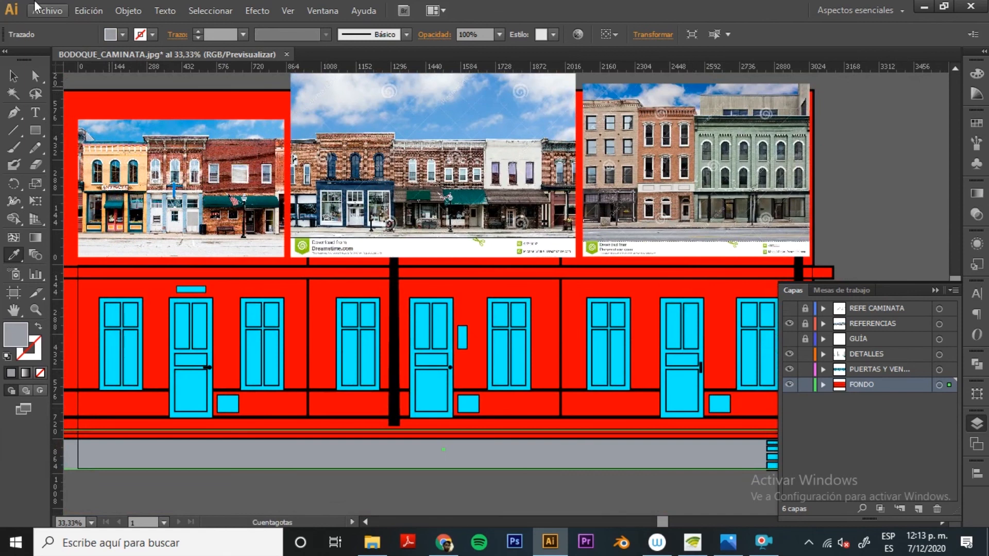
click(13, 77)
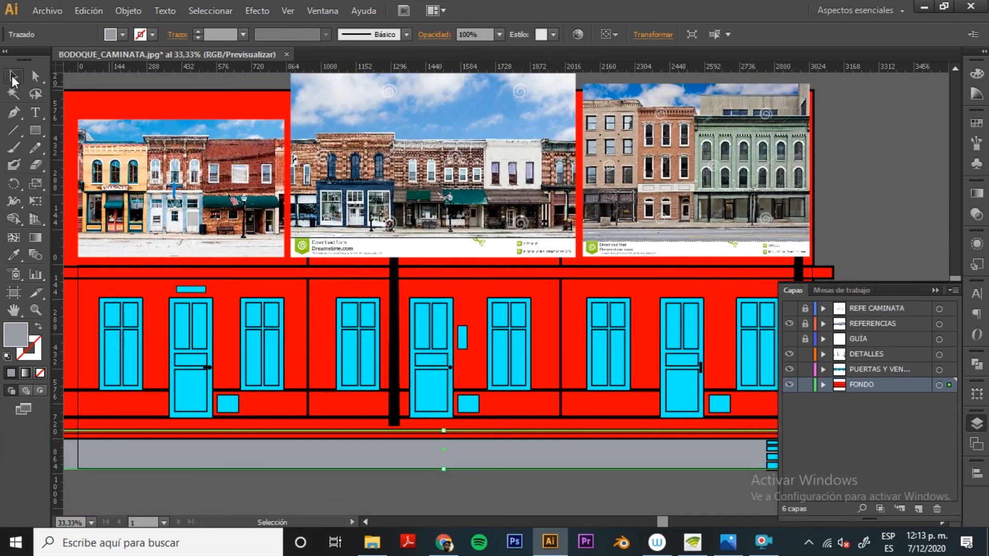
click(552, 480)
Step: Fill the sidewalk strip beneath the doors with the beige sampled from the sidewalk in the third reference photo
drag(600, 457, 484, 439)
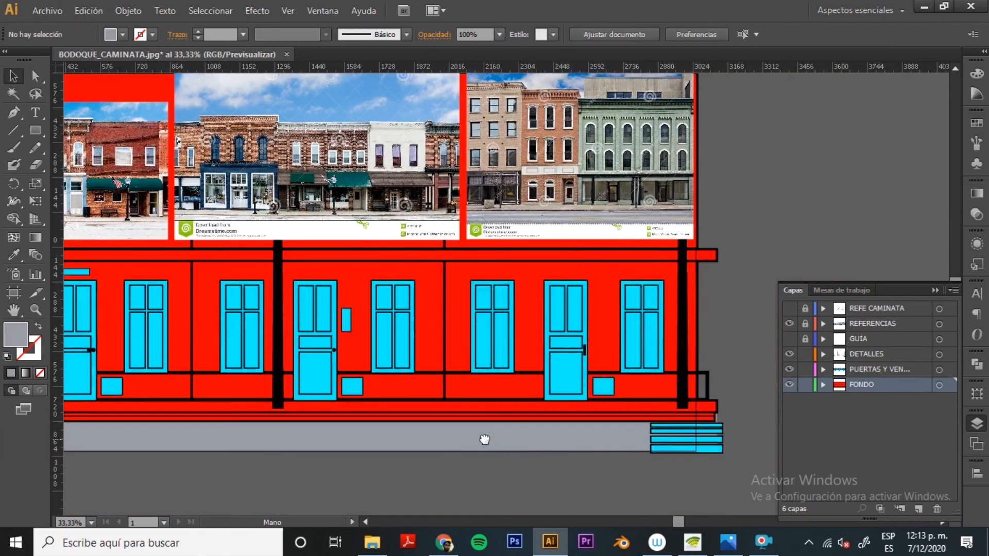
click(565, 406)
drag(627, 170, 465, 251)
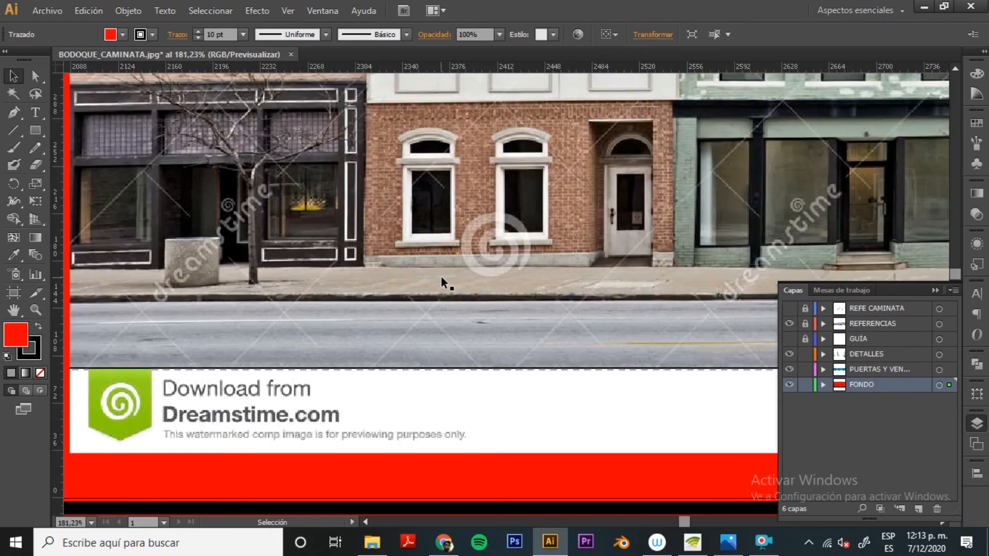
key(i)
click(439, 278)
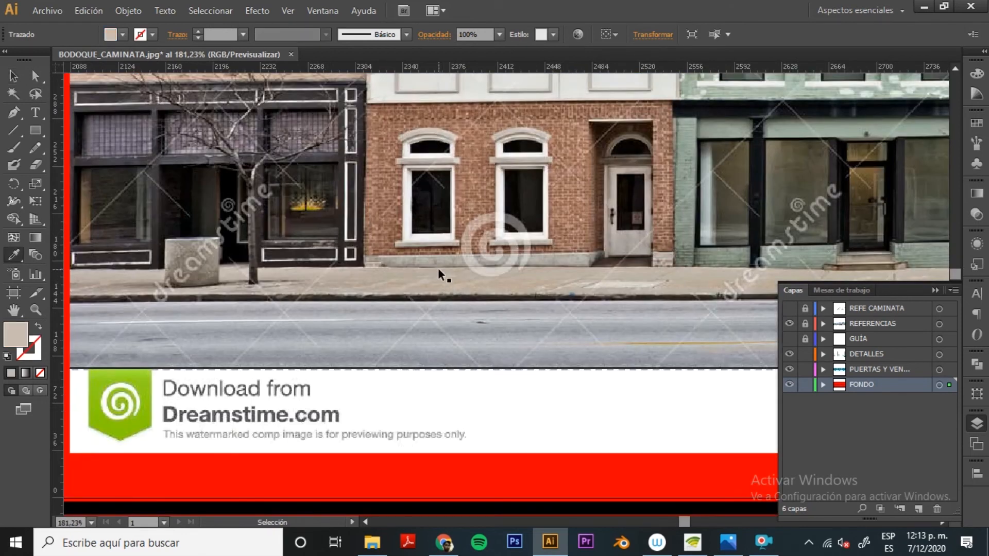
key(ctrl+minus)
key(ctrl+minus)
key(ctrl+minus)
key(ctrl+minus)
key(ctrl+minus)
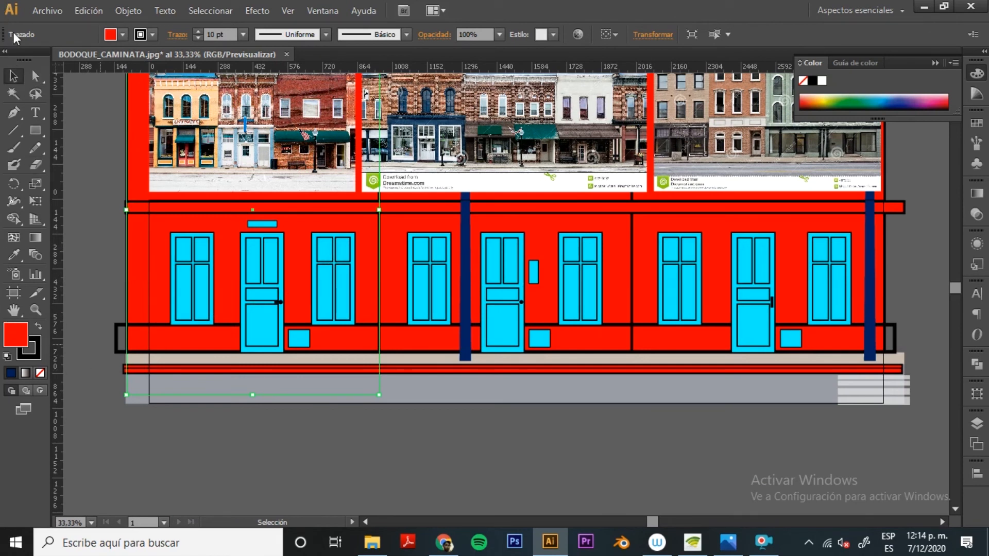
Step: Start saving the document under a new name and go to the TUTORIAL 9 - BACKGROUND ILLUSTRATOR folder
click(761, 449)
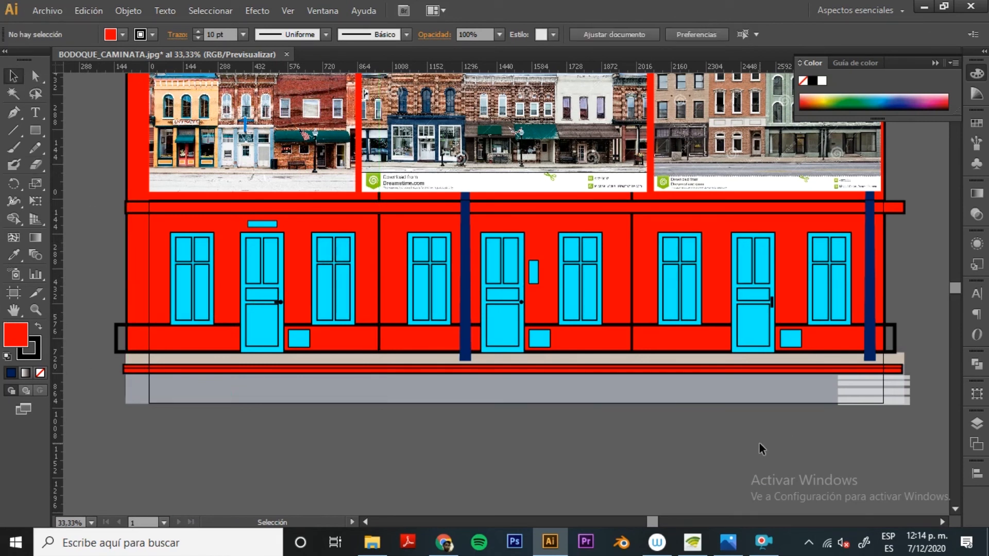
click(34, 13)
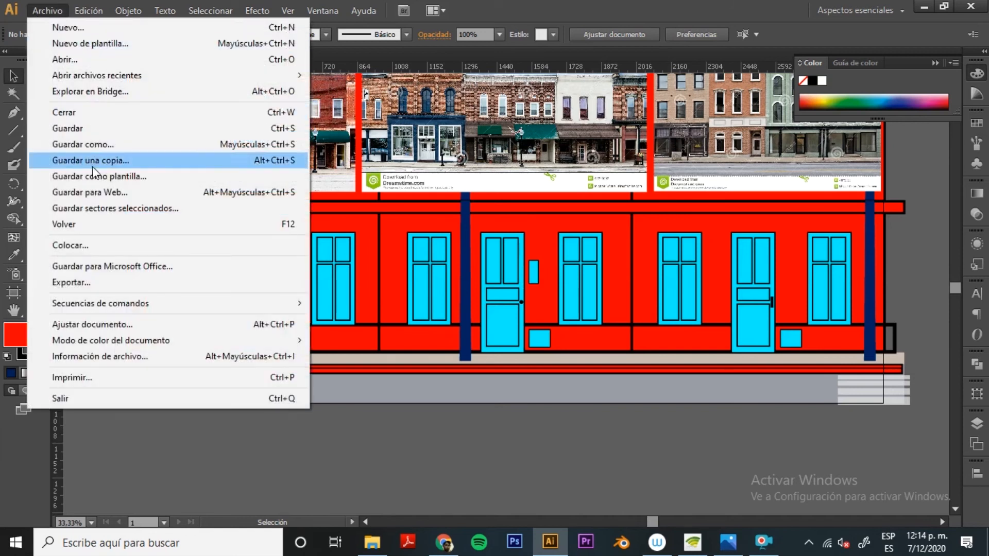
click(90, 147)
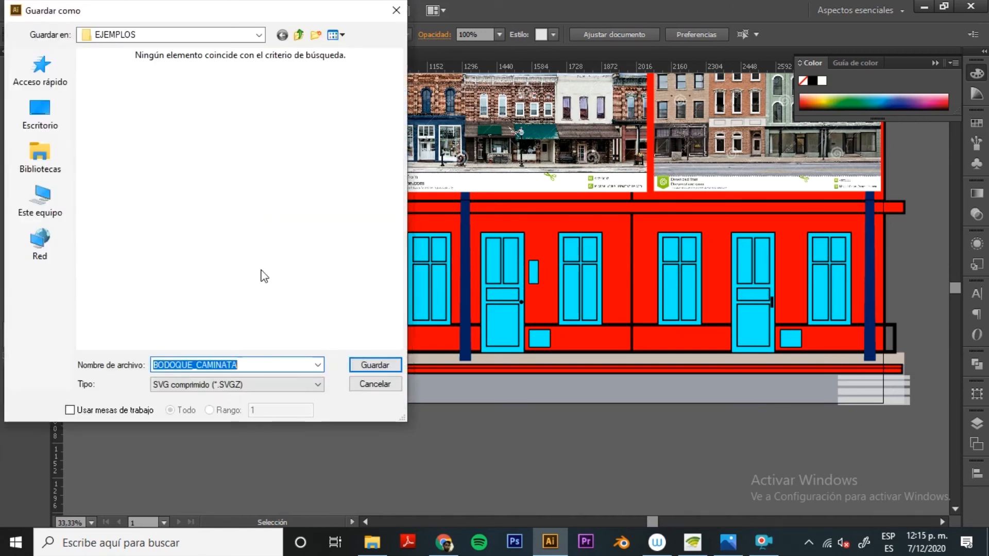
click(298, 34)
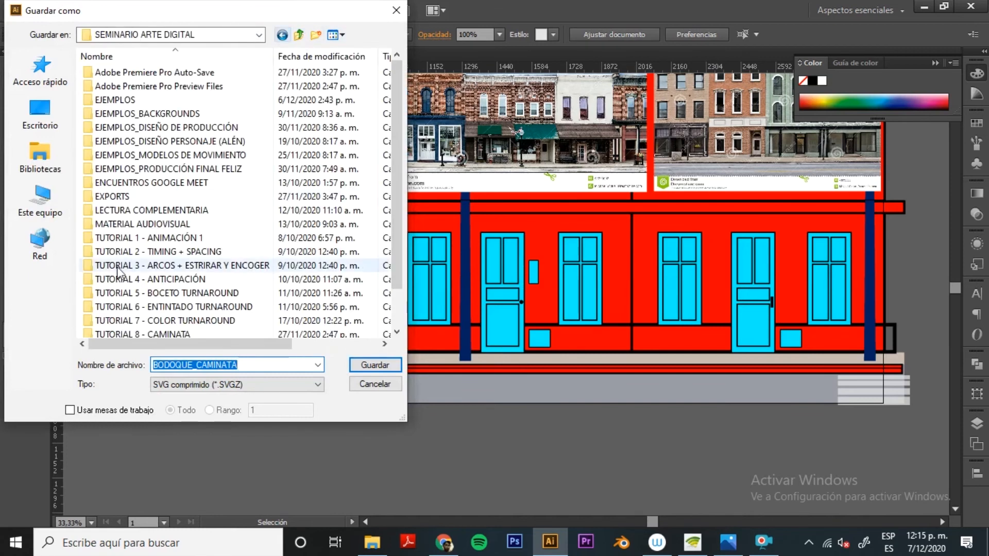
scroll(118, 273, down, 1)
click(181, 308)
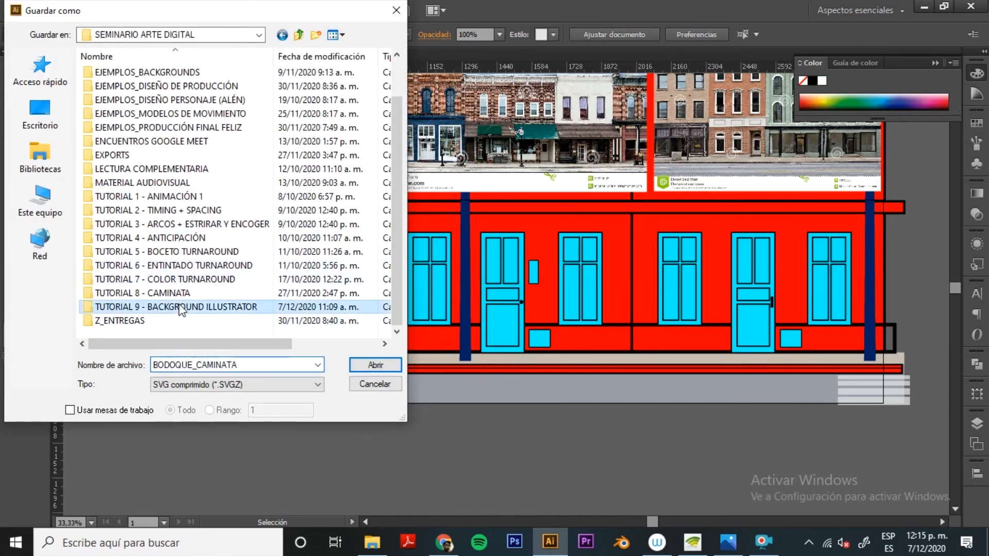
double_click(180, 308)
Step: Save the document as FONDO CALLE in Adobe Illustrator (*.AI) format
click(212, 385)
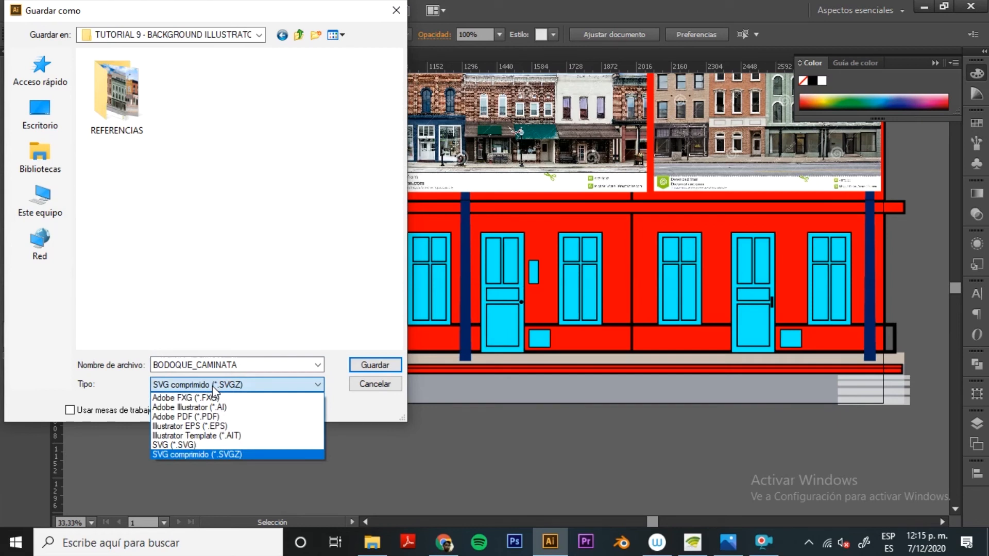
click(230, 407)
click(262, 362)
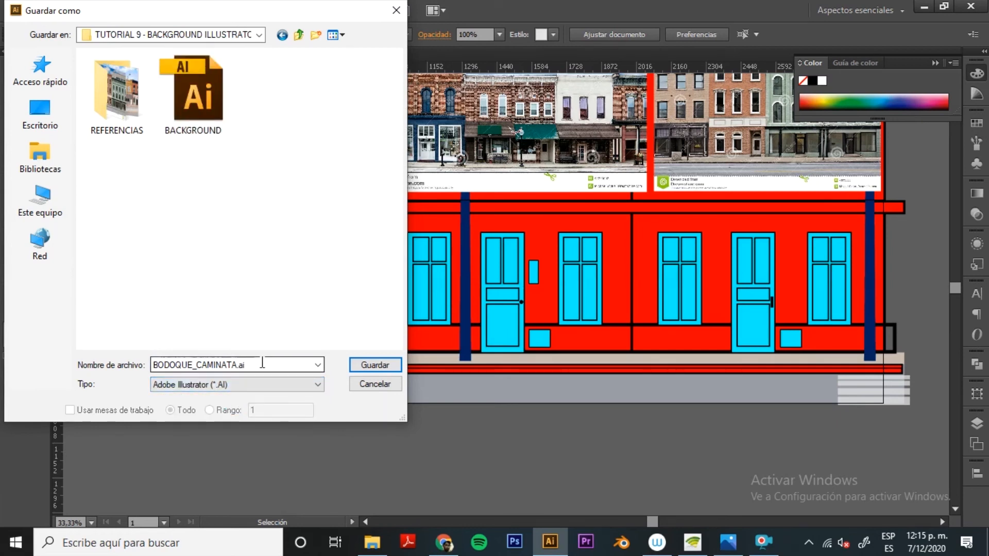
double_click(262, 362)
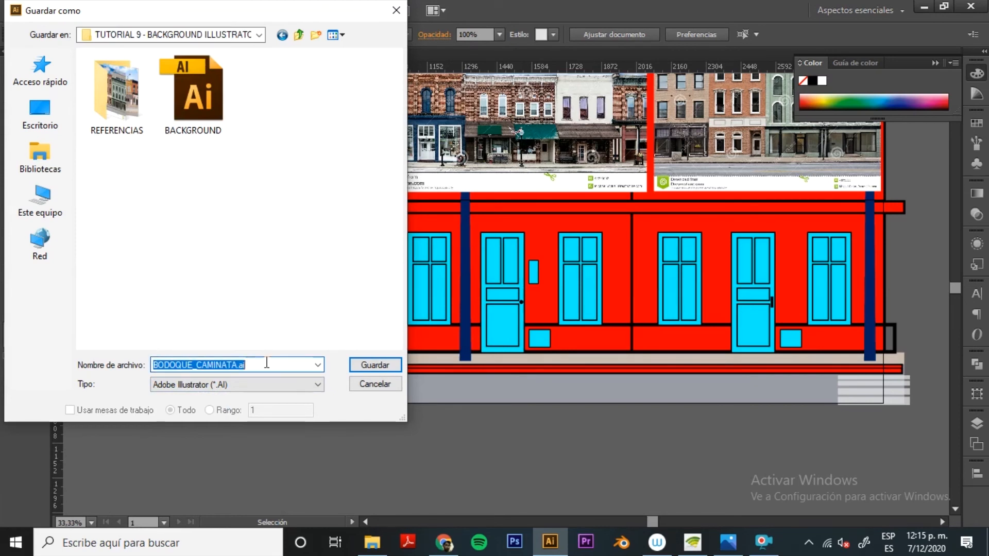
text(FONDO CALLE)
key(Return)
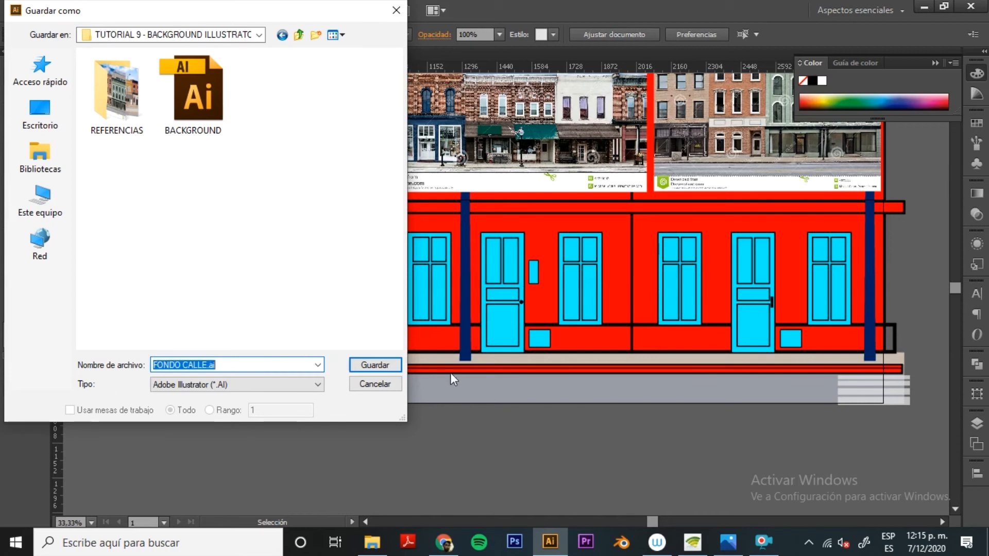
click(386, 360)
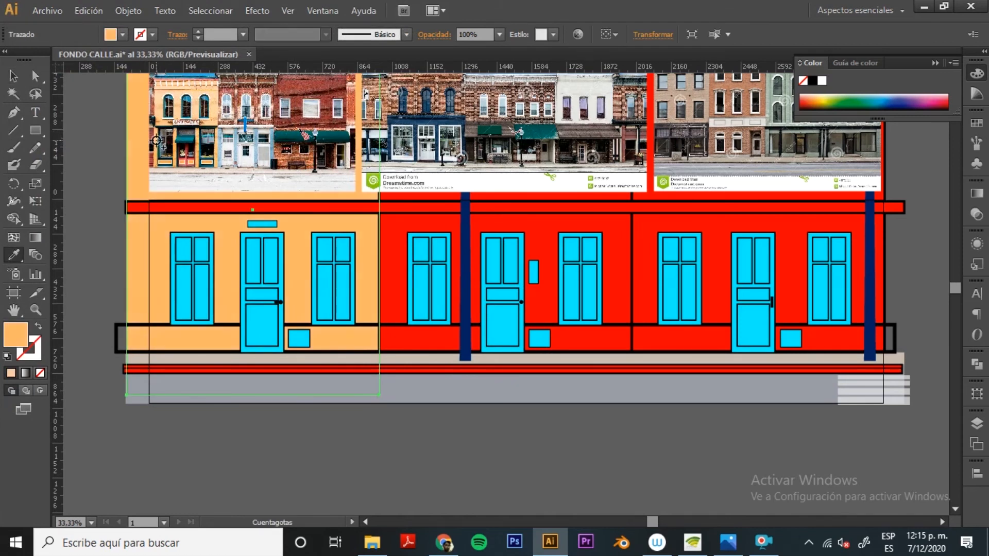
Step: Fill the first building block with the light orange sampled from the yellow building in the first reference photo
click(14, 76)
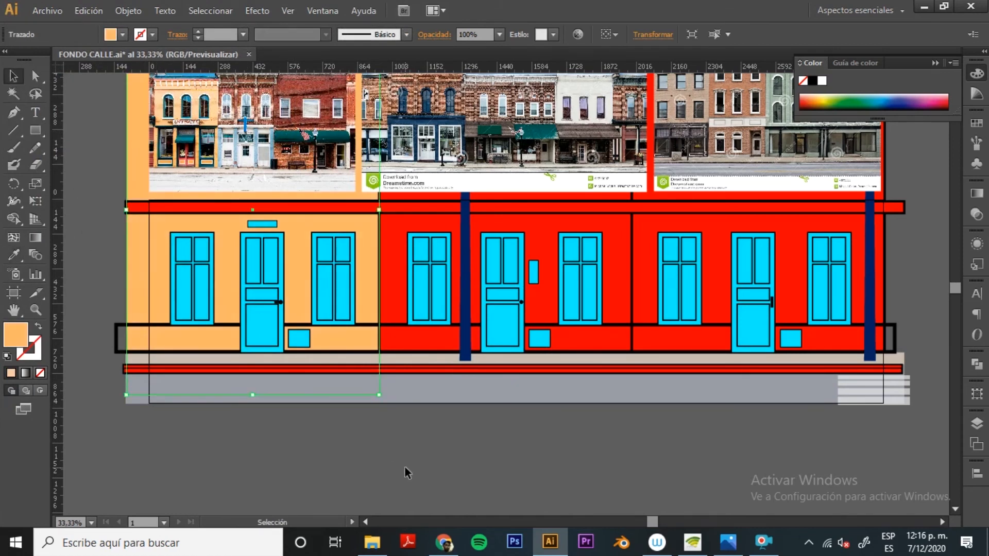
Step: Fill the second building block with dark blue and the third with dark red, sampled from the reference photos
click(412, 454)
click(387, 277)
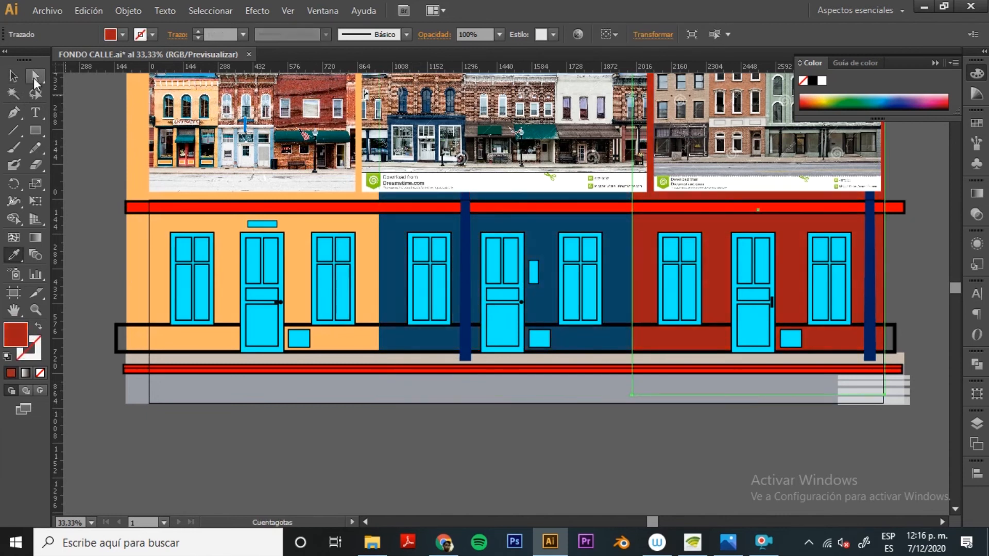
click(17, 77)
click(583, 467)
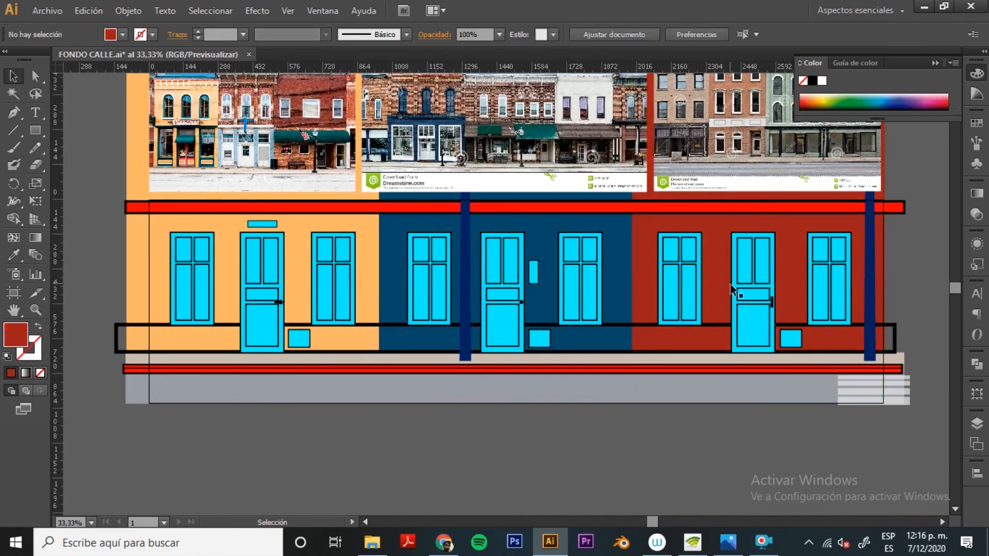
Step: Remove the red fill from the long horizontal strip above the windows
click(697, 207)
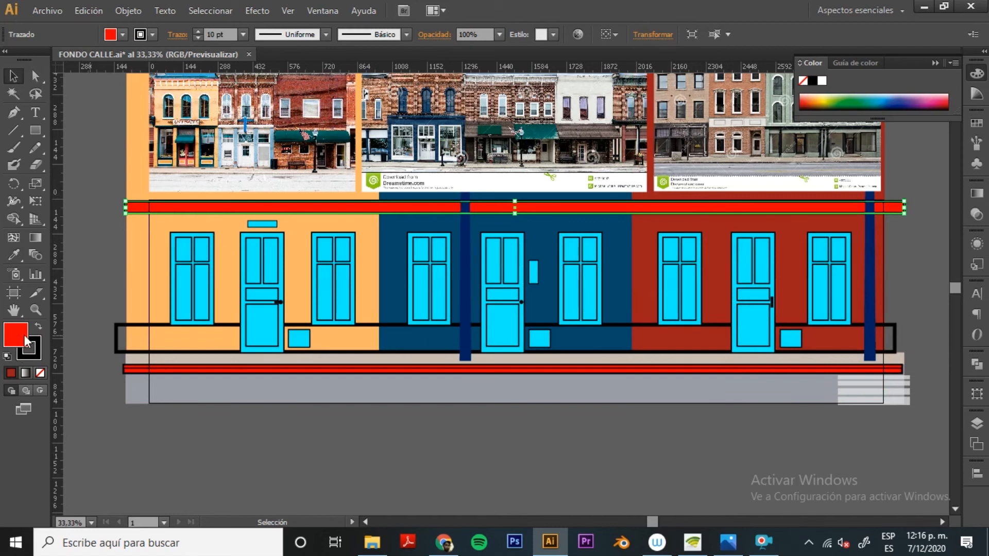
click(39, 374)
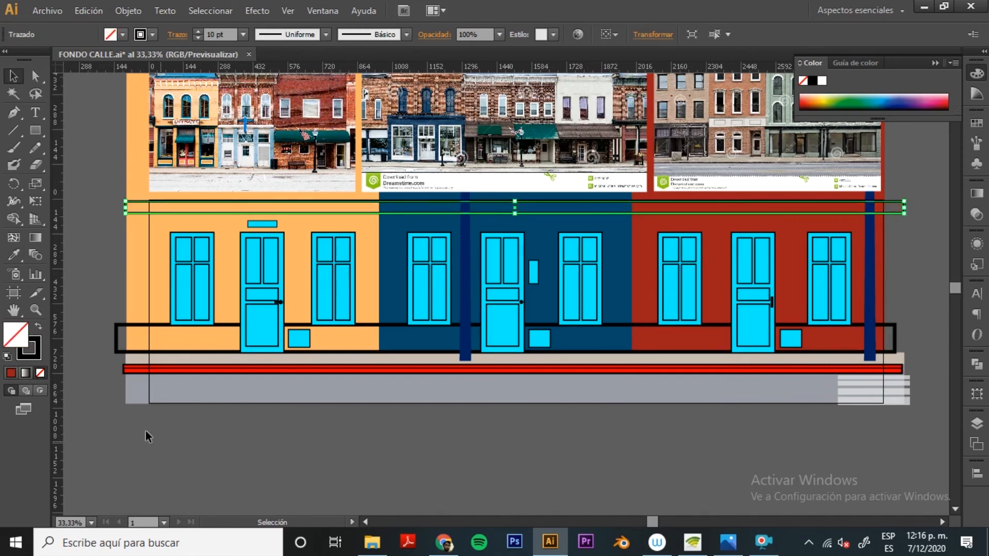
click(465, 473)
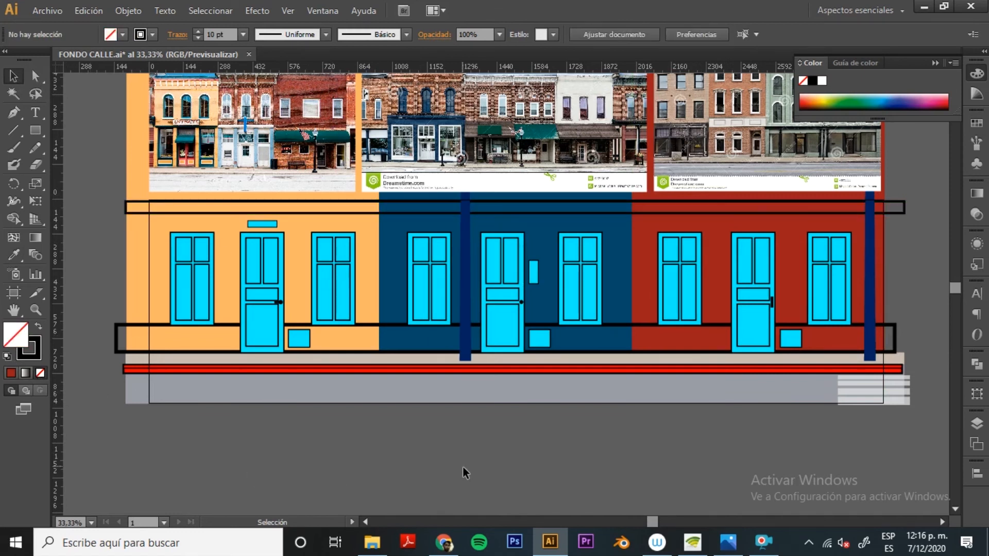
Step: Reduce the outline of the horizontal strip above the windows to 7 pt
click(557, 214)
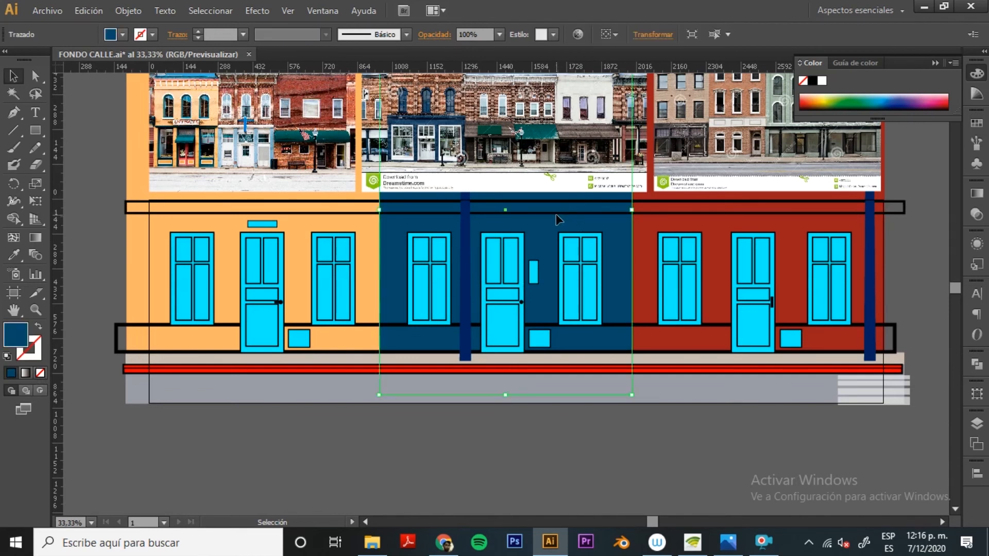
click(319, 211)
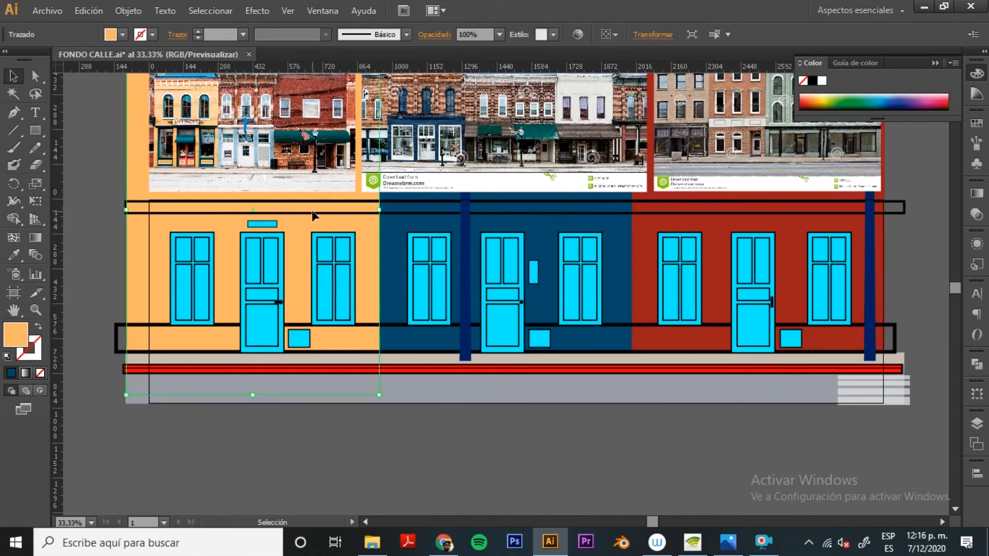
shift+click(310, 213)
click(310, 212)
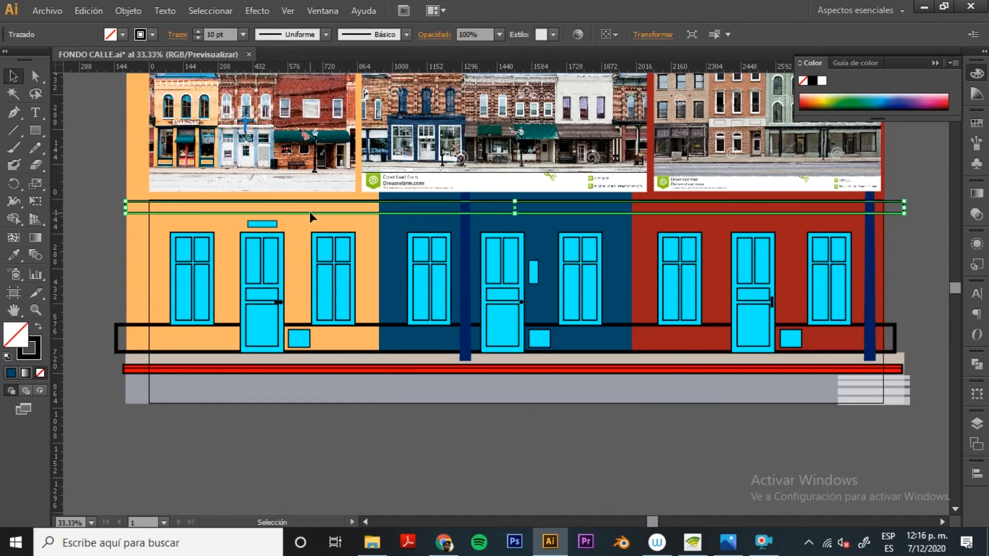
click(198, 38)
click(198, 37)
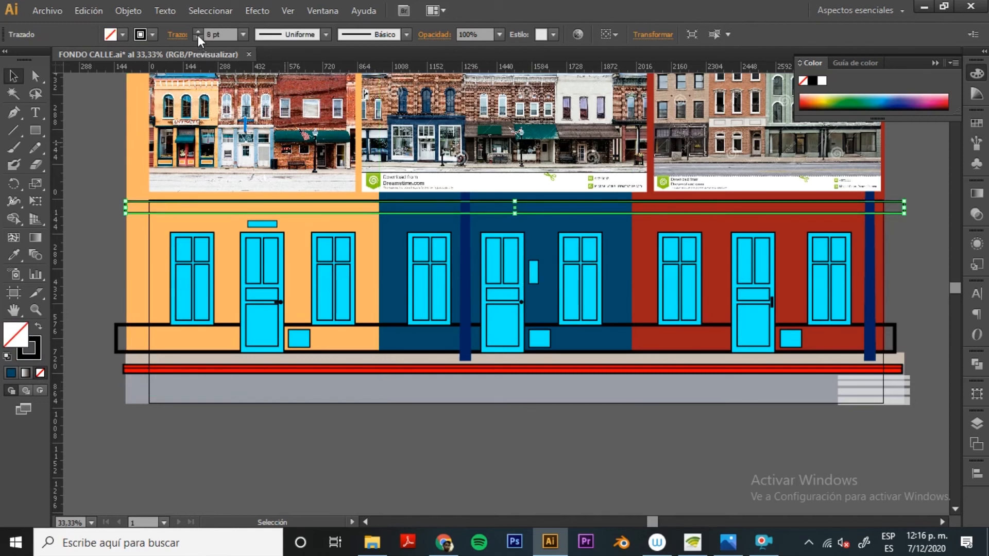
click(198, 37)
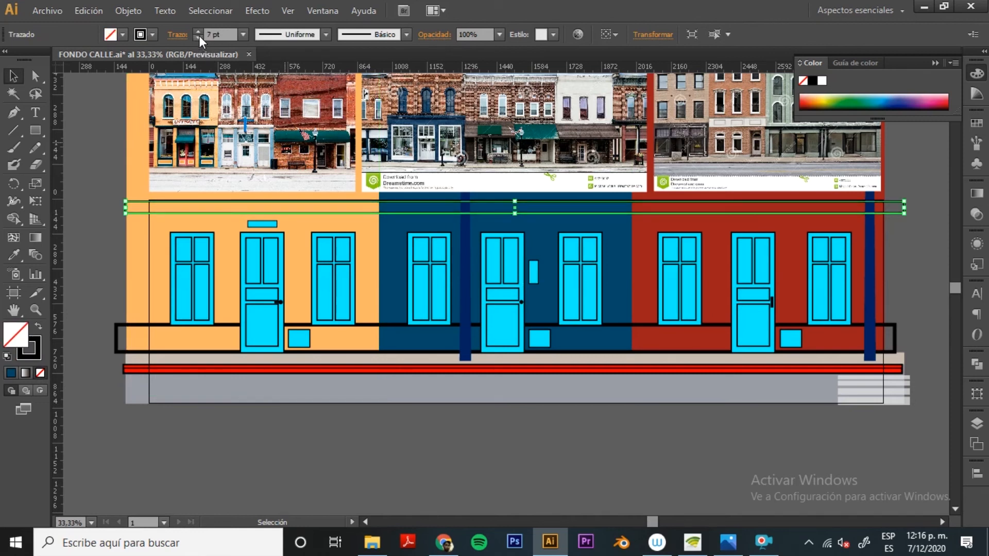
click(351, 421)
Step: Swap the fill and stroke of the band along the base of the buildings, giving it a solid black fill without outline
click(373, 325)
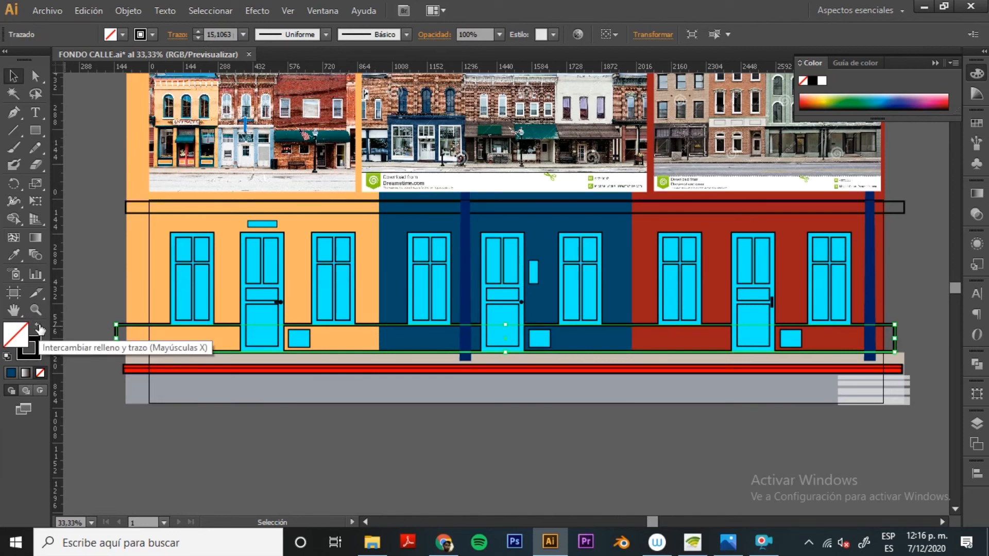
key(shift+x)
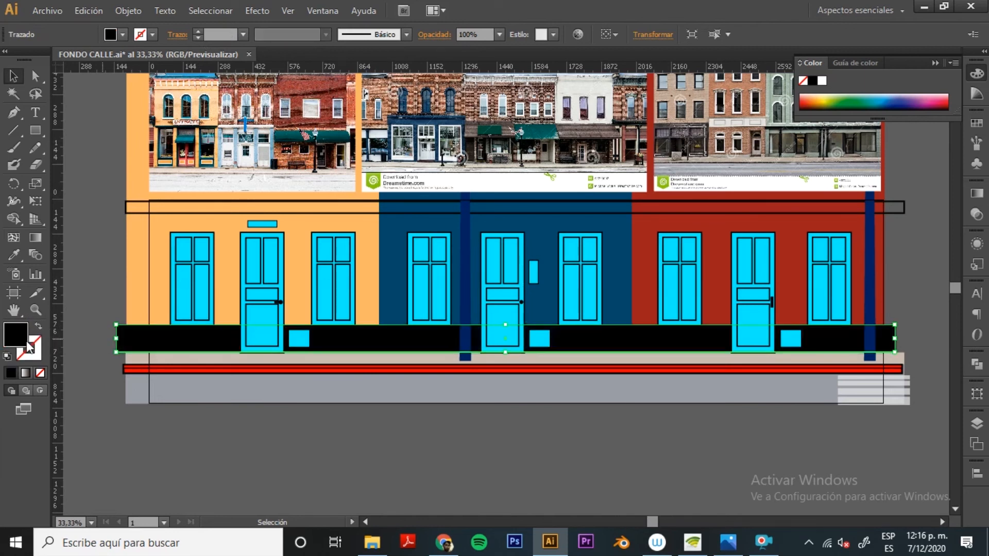
click(392, 458)
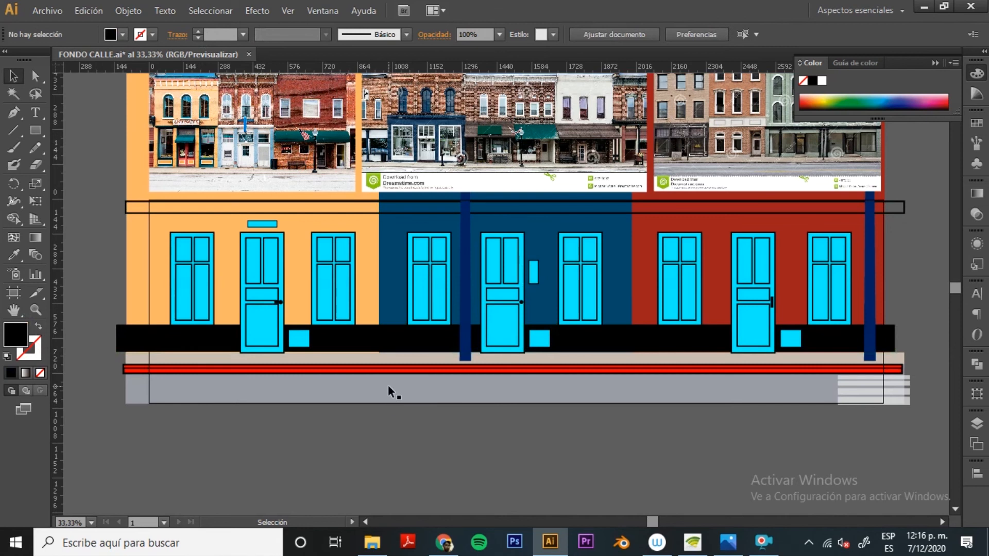
click(363, 346)
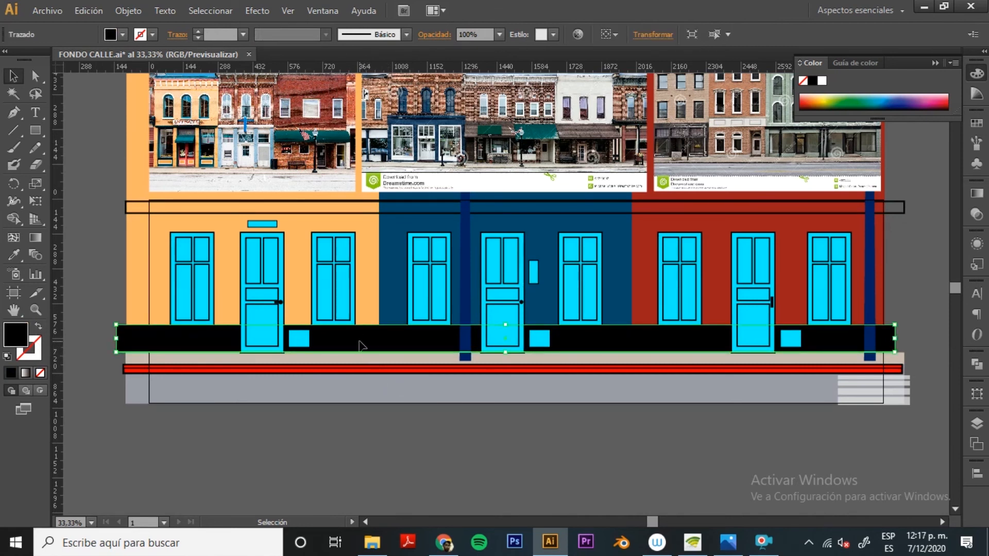
click(670, 478)
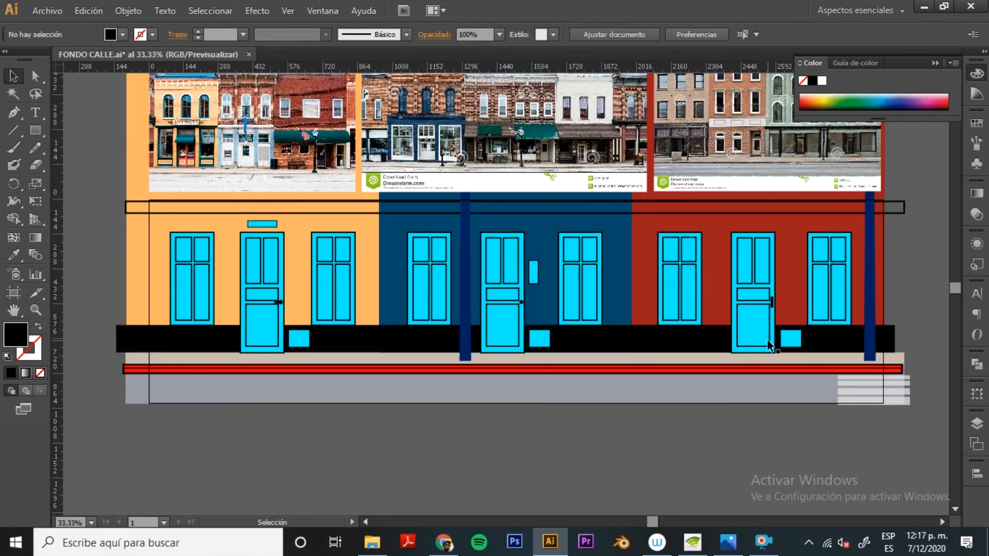
Step: Set the opacity of the black band along the base of the buildings to 30%
click(605, 347)
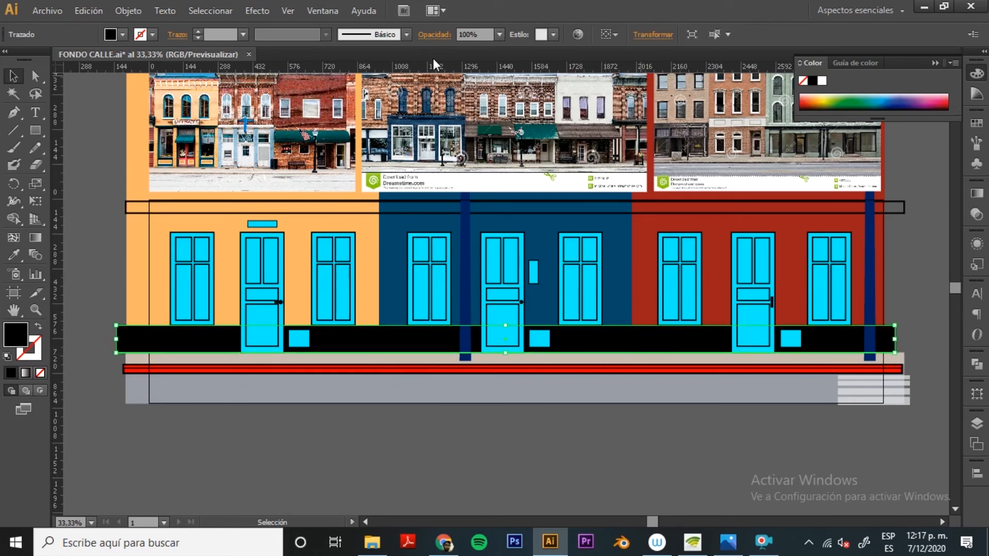
click(501, 35)
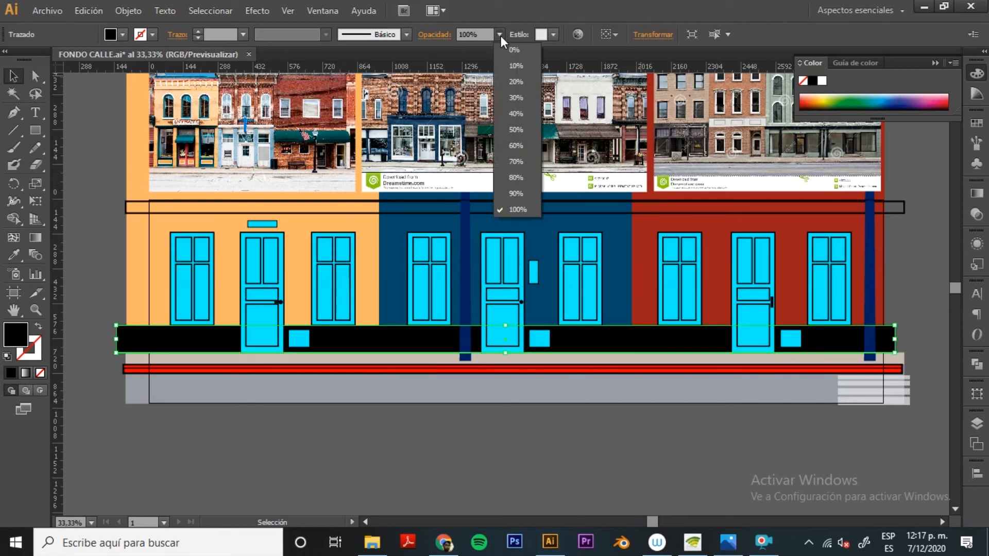
click(518, 103)
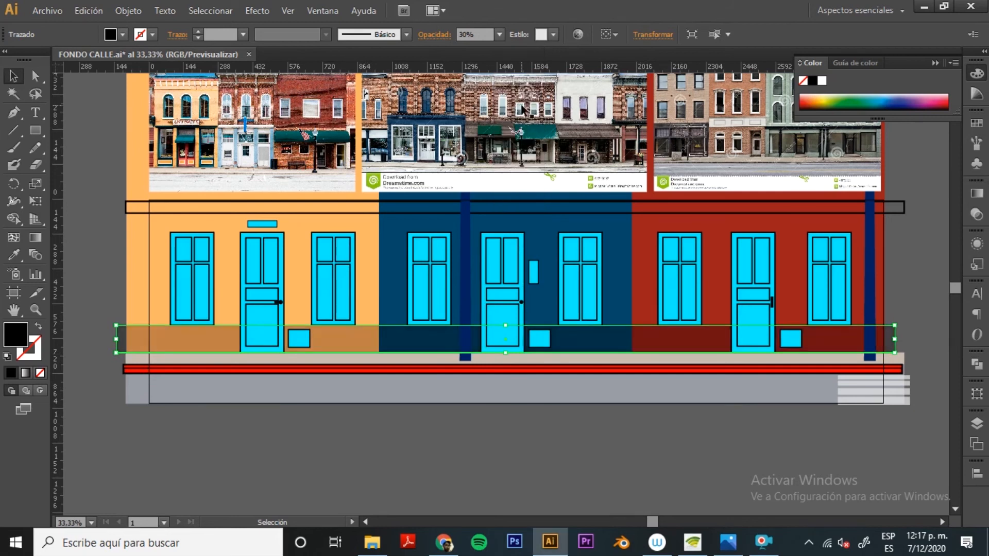
click(599, 444)
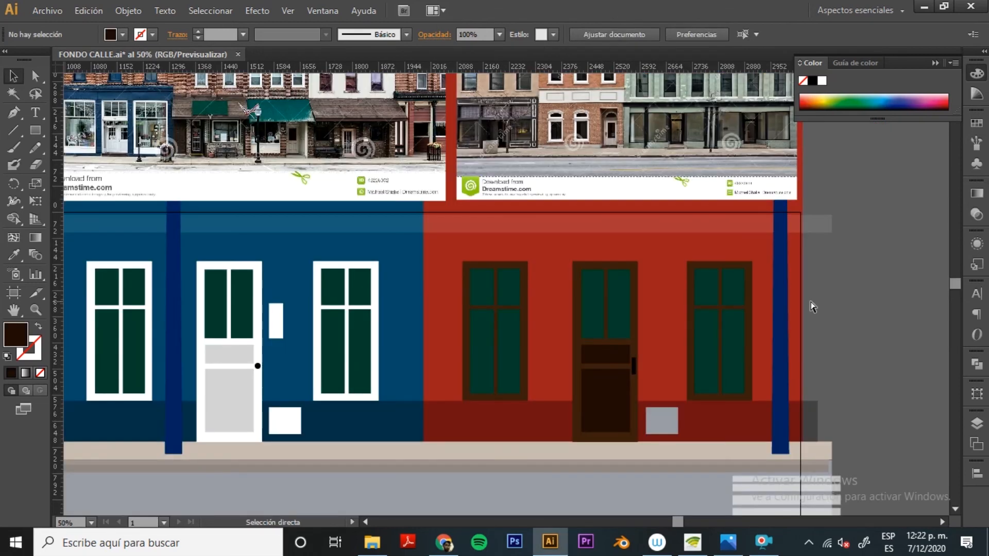
Step: Duplicate the translucent white strip above the windows just below the original and shrink the copy to about half its height
key(ctrl+minus)
key(ctrl+minus)
drag(689, 380, 890, 432)
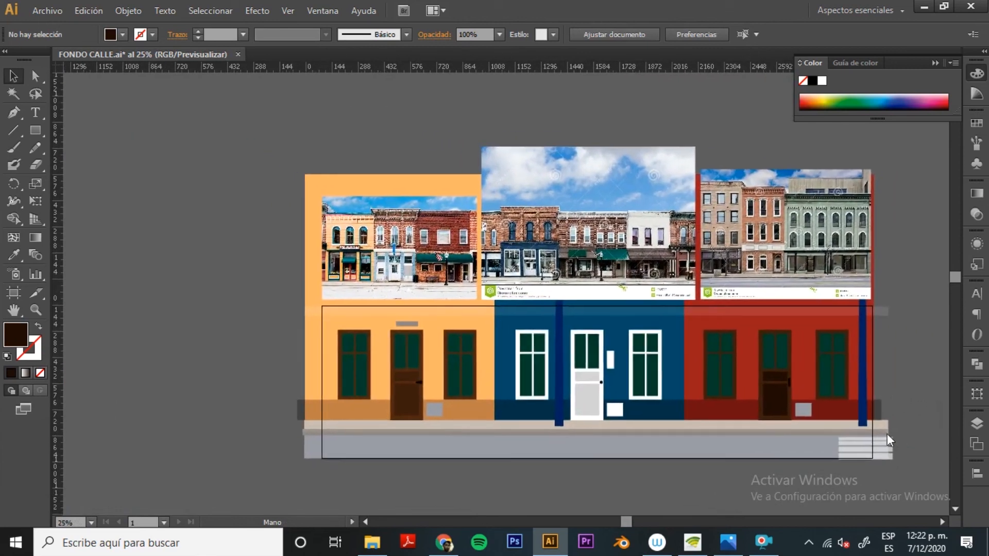
ctrl+click(794, 383)
drag(551, 384, 842, 441)
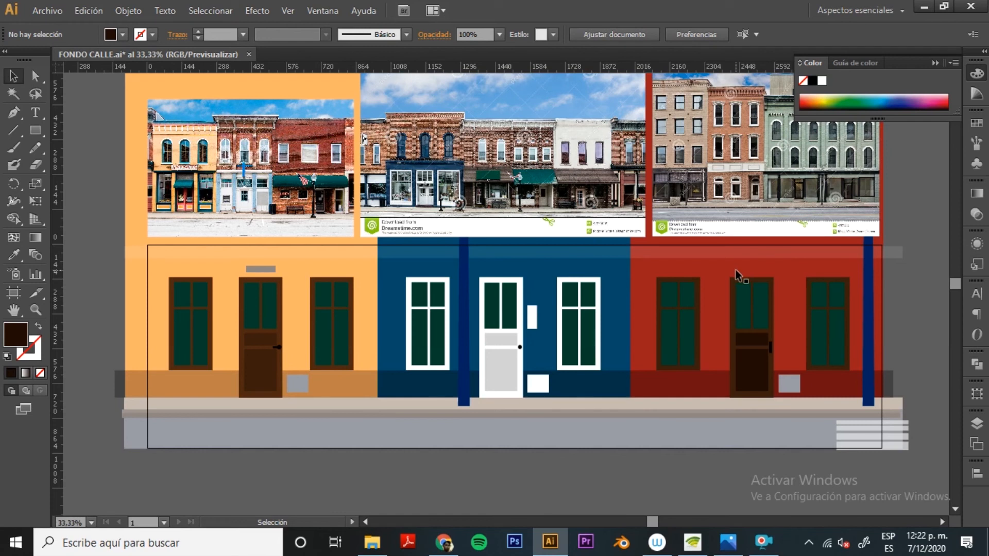
ctrl+click(668, 262)
drag(641, 319, 737, 297)
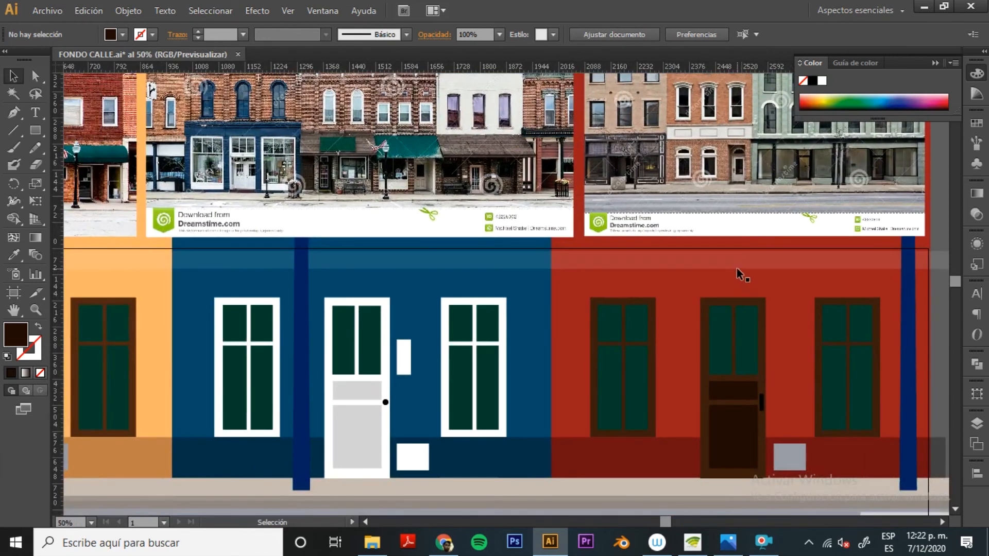
click(737, 267)
drag(741, 267, 725, 292)
ctrl+click(501, 237)
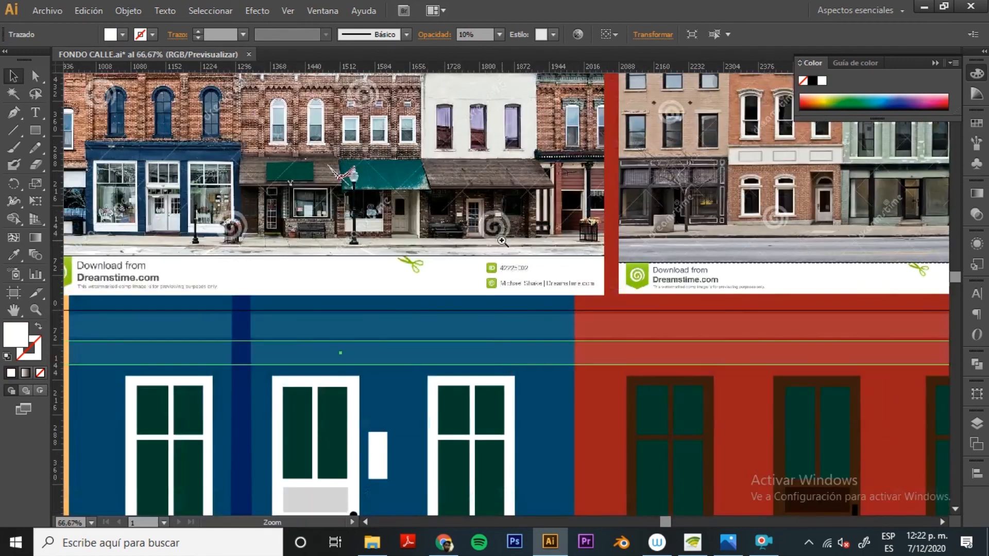
drag(340, 355, 340, 347)
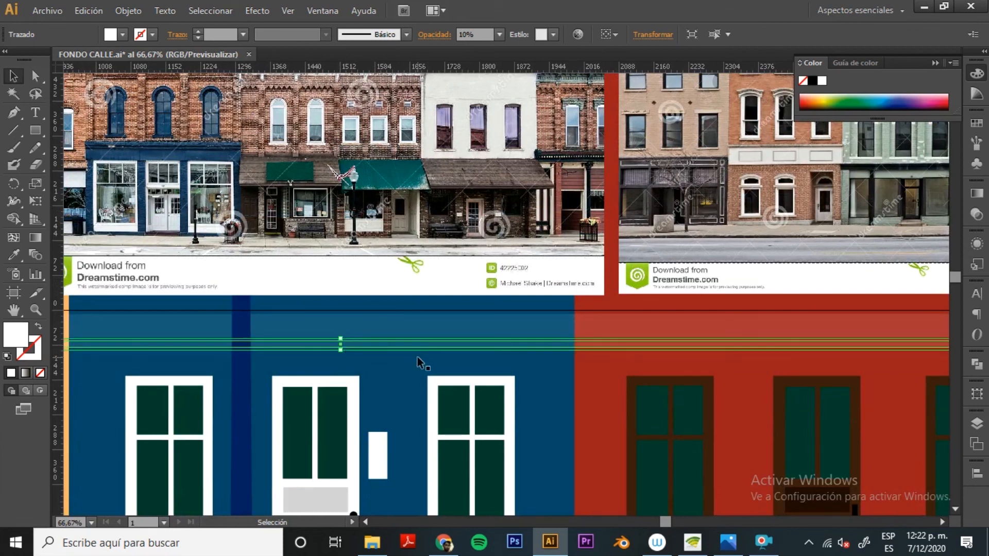
Step: Change the fill of the thin duplicated strip to black (000000)
click(501, 375)
click(497, 350)
drag(387, 293, 480, 375)
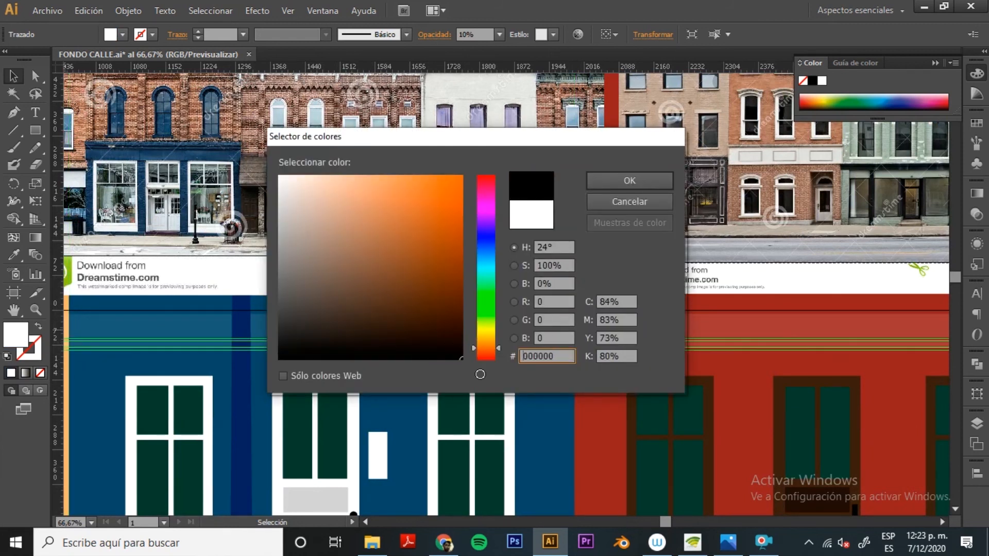
click(647, 180)
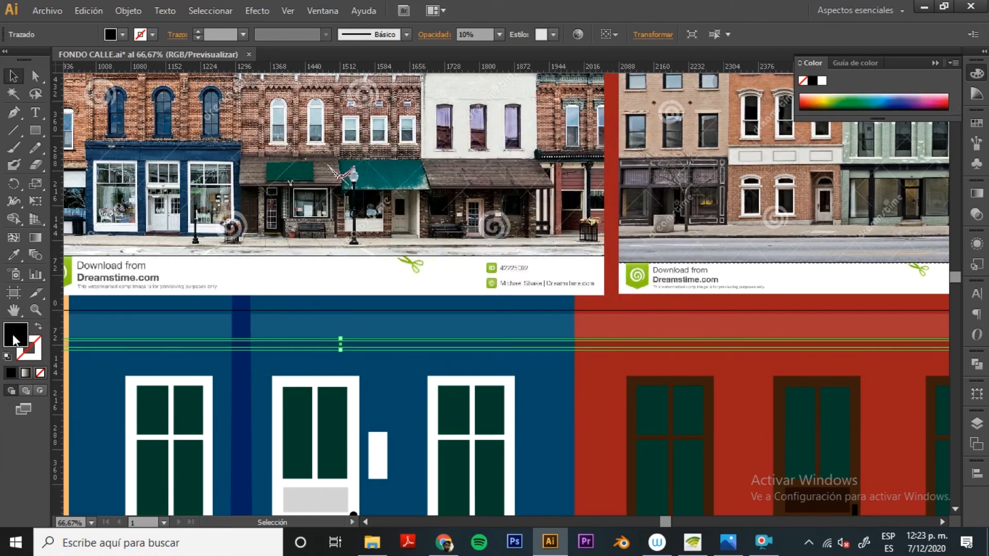
Step: Nudge the thin black strip upward against the lower edge of the translucent white strip
click(705, 323)
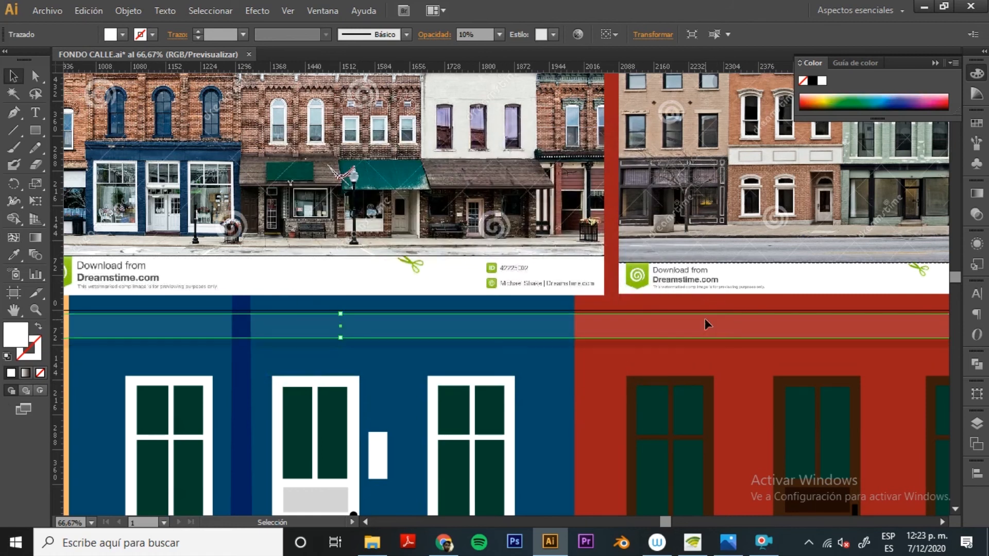
click(691, 351)
key(Up)
key(Up)
key(Up)
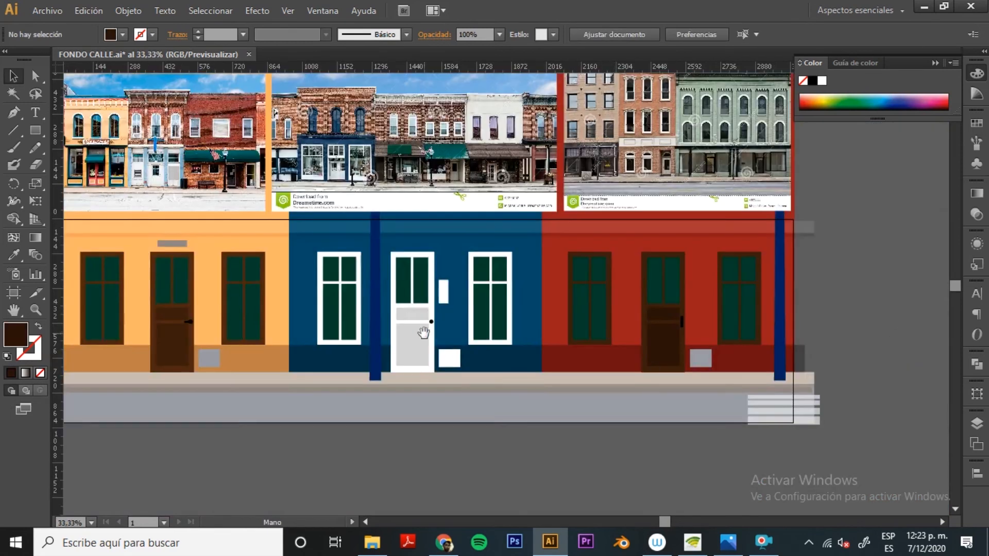
Step: Hide the REFERENCIAS layer containing the street photos
drag(424, 333, 486, 368)
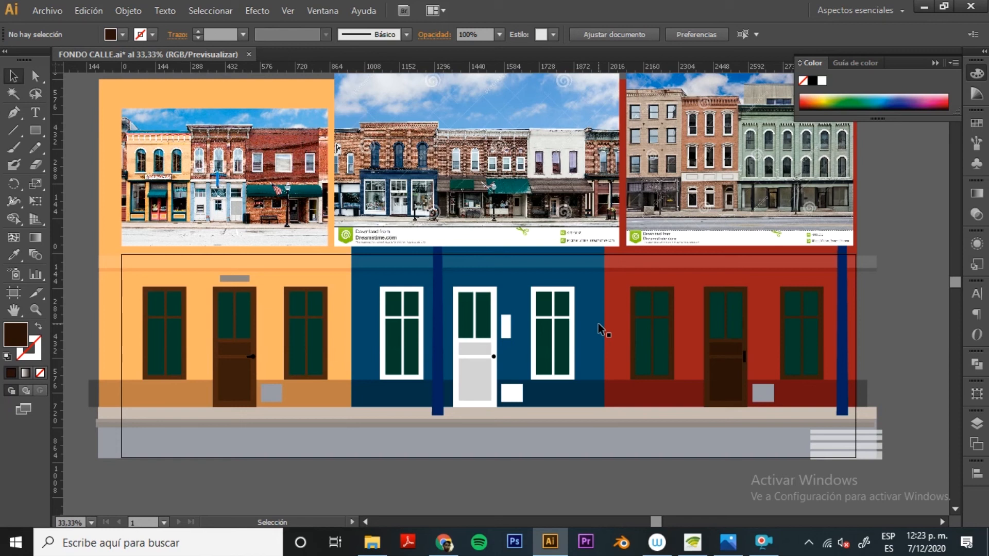
click(977, 423)
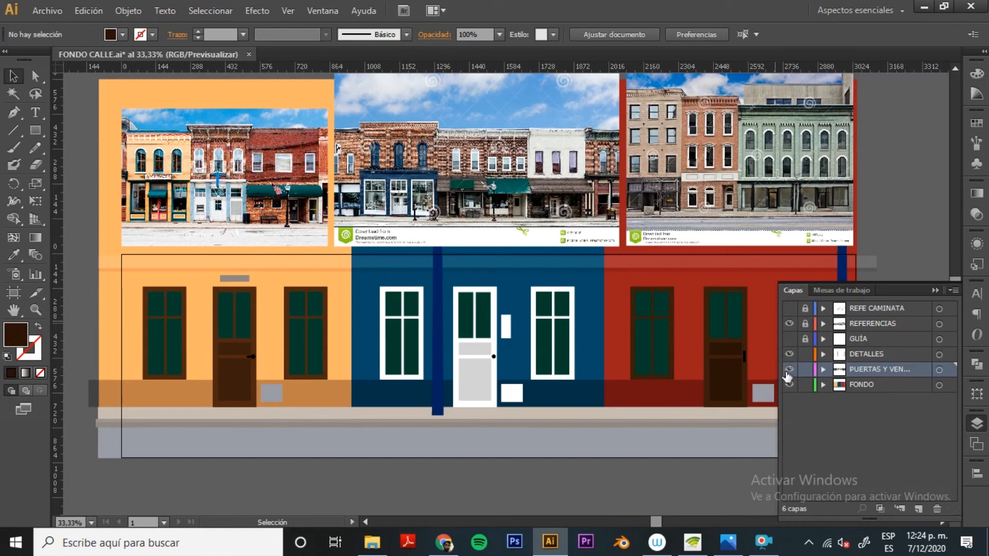
click(789, 324)
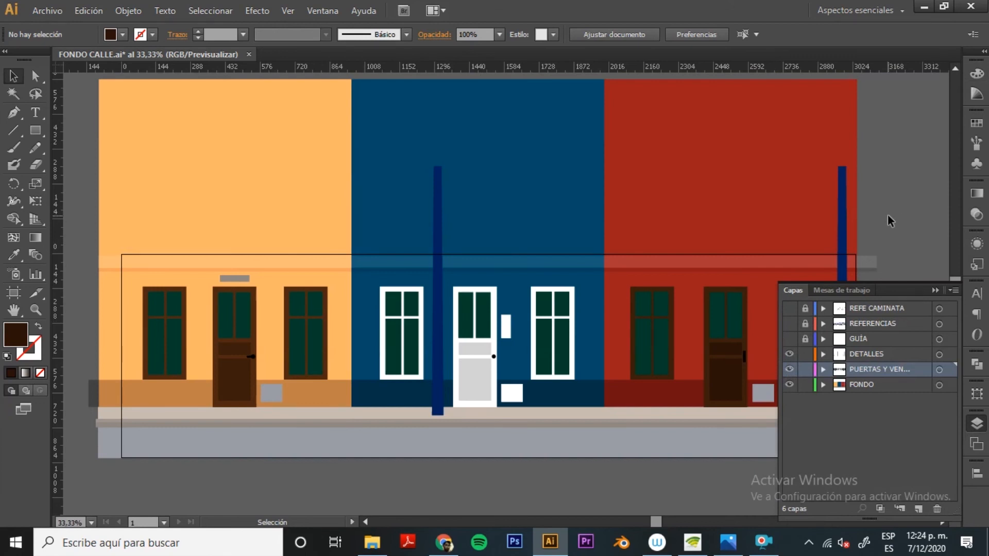
key(ctrl+minus)
mouse_move(379, 219)
mouse_down()
mouse_move(360, 168)
mouse_move(375, 216)
mouse_up()
Step: Create a new layer above REFE CAMINATA and name it TEXTURA
click(866, 310)
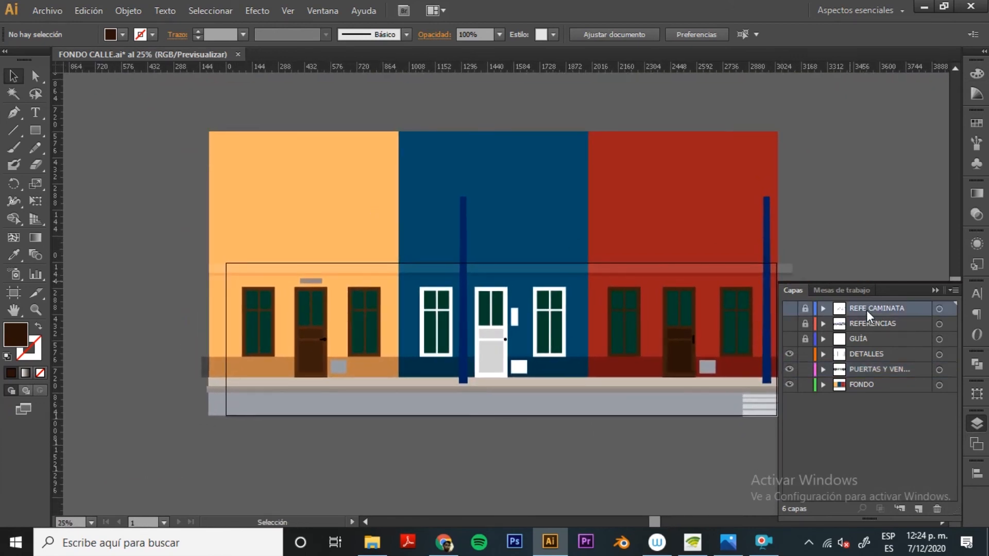
click(918, 509)
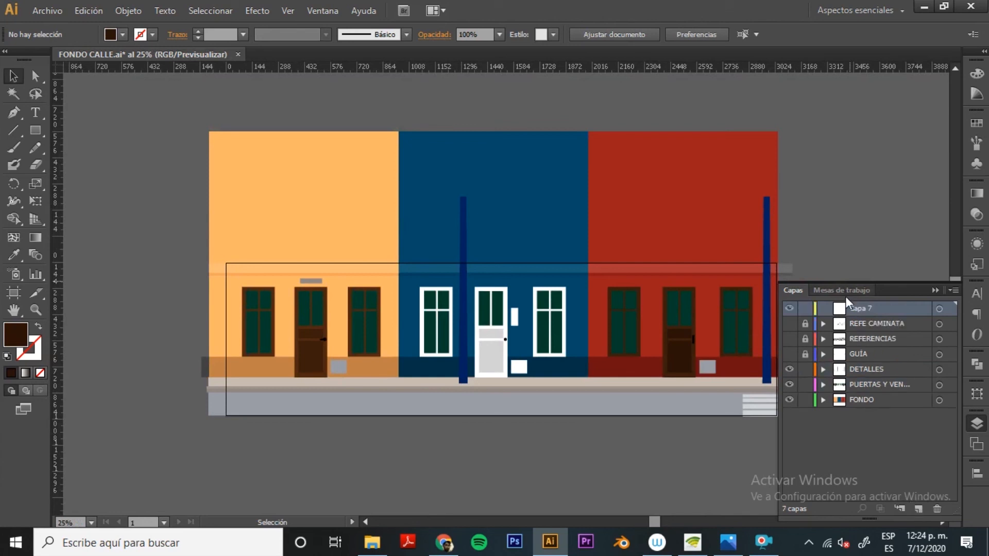
double_click(861, 305)
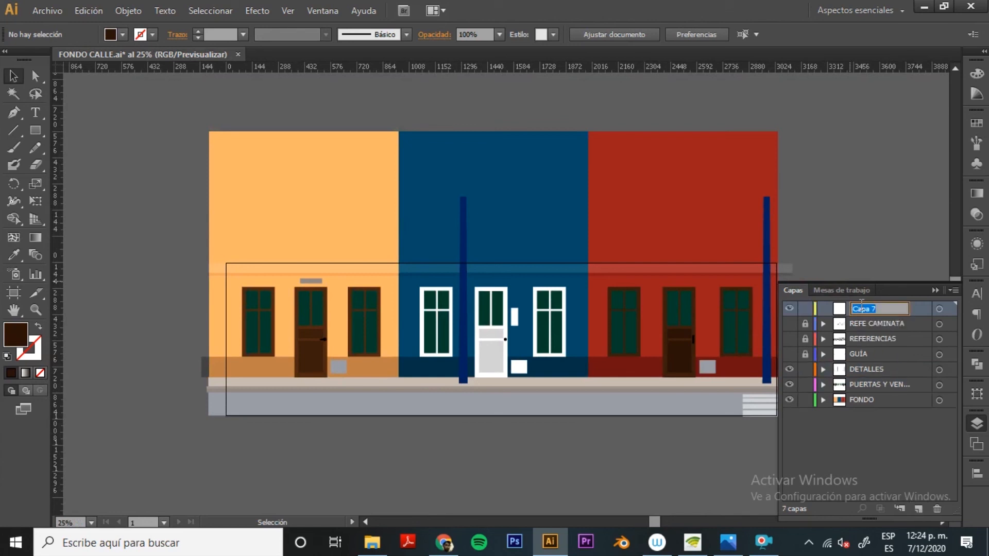
text(TEXTURA)
key(Return)
Step: Place the TEXTURA FILM image on the TEXTURA layer, using its embedded color profile
click(41, 11)
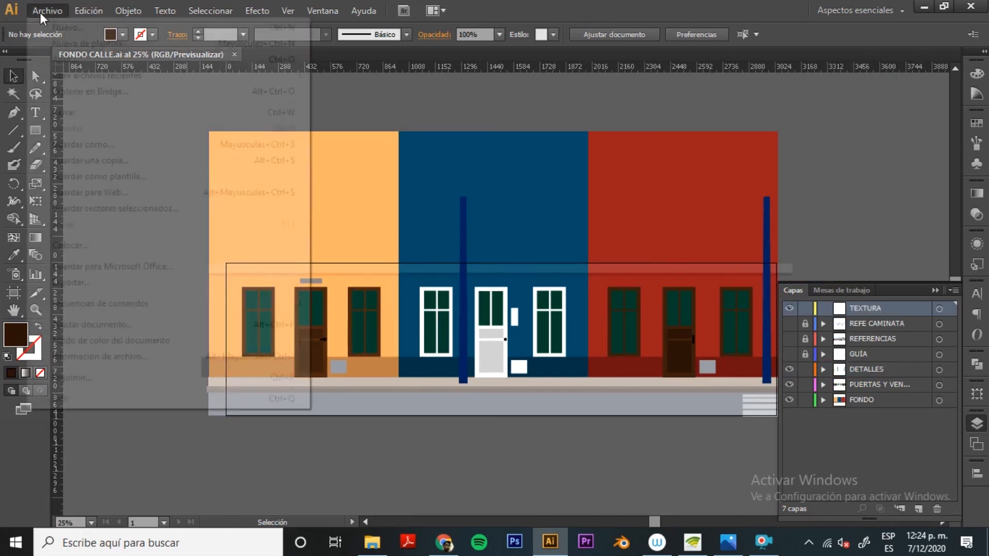
click(119, 245)
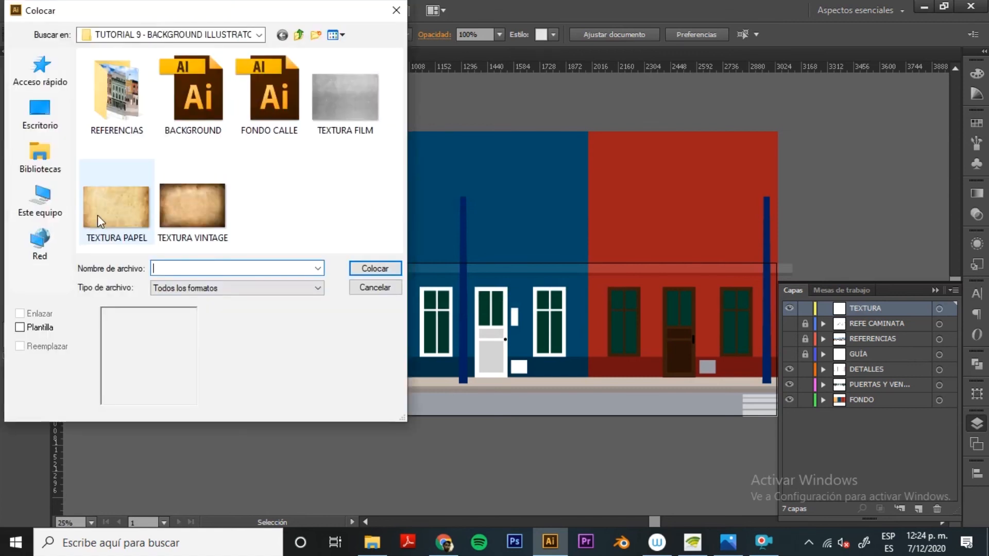
click(357, 87)
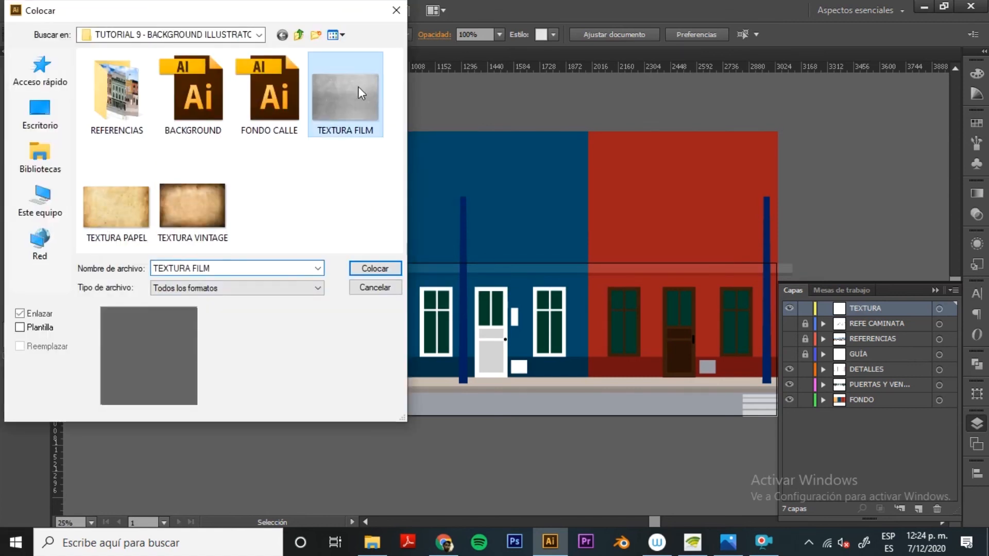
click(370, 264)
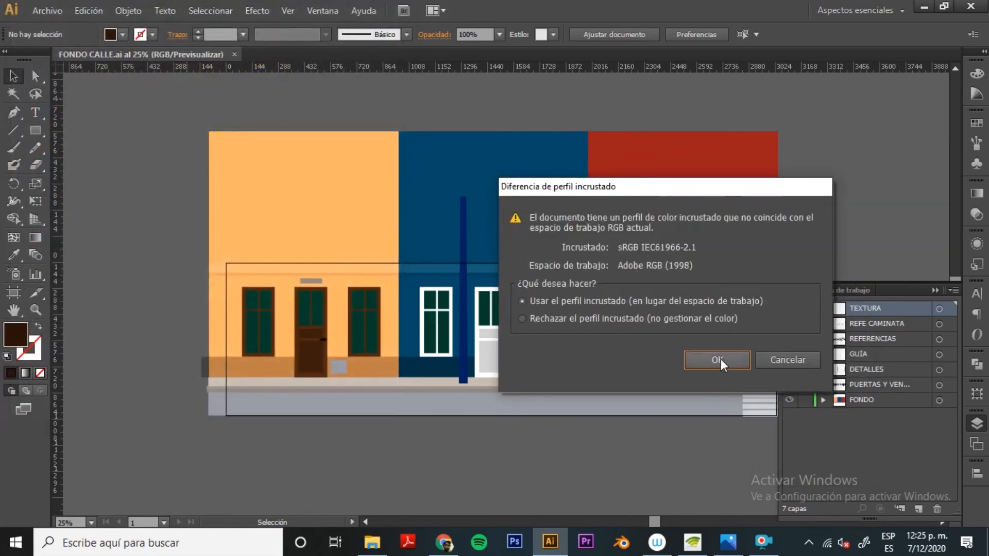
click(721, 360)
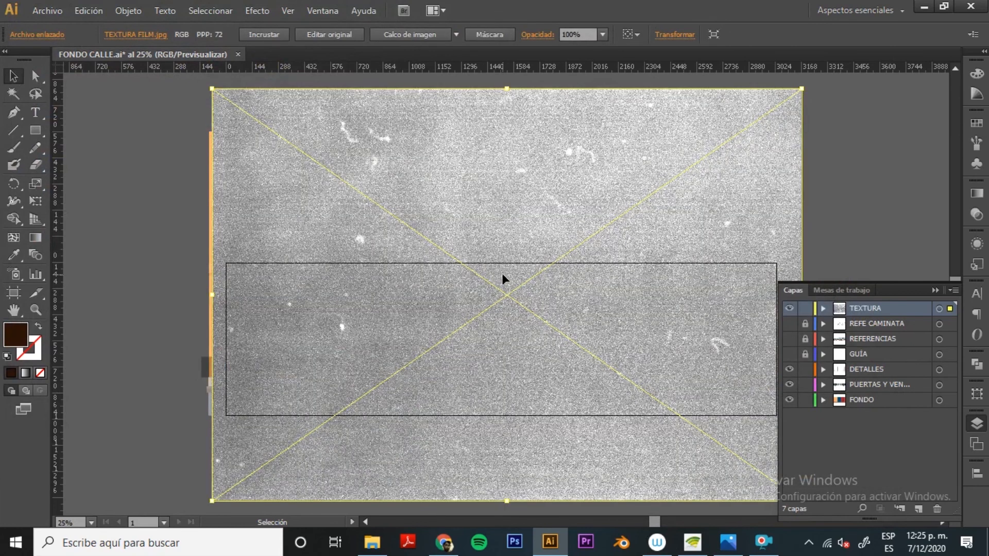
Step: Nudge the film texture leftward until it covers the left edge of the street artwork
click(824, 204)
double_click(548, 184)
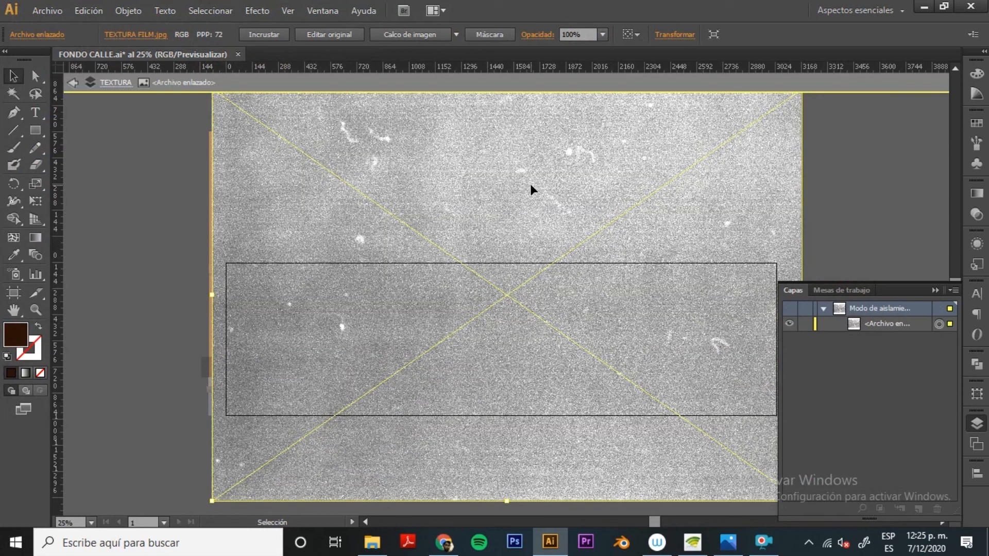
click(829, 218)
drag(624, 233, 626, 233)
key(ctrl+z)
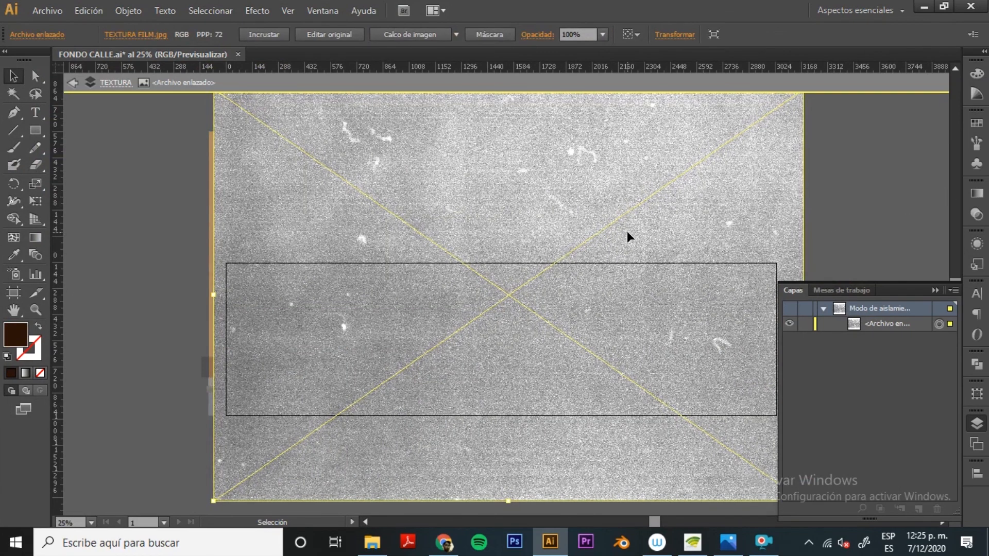
key(Left)
key(Left)
key(Left)
key(Left)
key(Left)
key(Left)
key(Left)
key(Left)
key(Left)
key(Left)
key(Left)
key(Left)
key(Left)
key(Left)
key(Left)
key(Left)
key(Left)
key(Left)
key(Left)
key(Left)
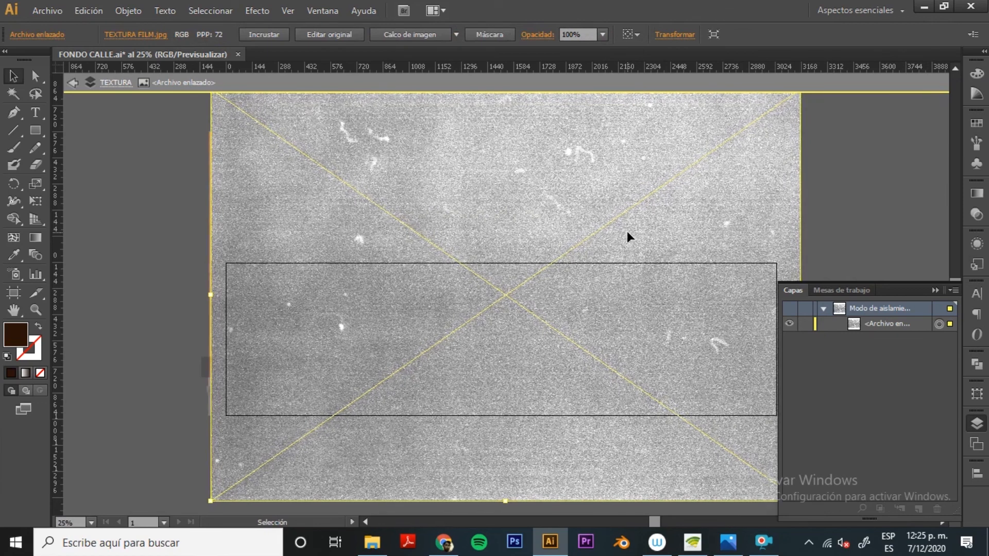
key(Left)
key(Left)
key(Left)
key(Left)
key(Left)
key(Left)
key(Left)
key(Left)
key(Left)
key(Left)
key(Left)
key(Left)
key(Left)
key(Left)
key(Left)
key(Left)
key(Left)
key(Left)
key(Left)
key(Left)
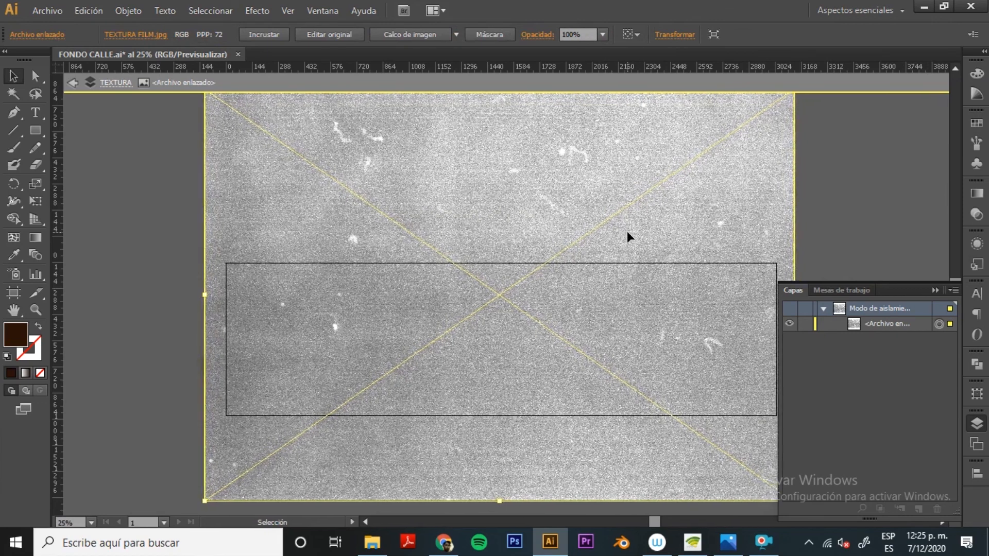
click(889, 186)
click(719, 213)
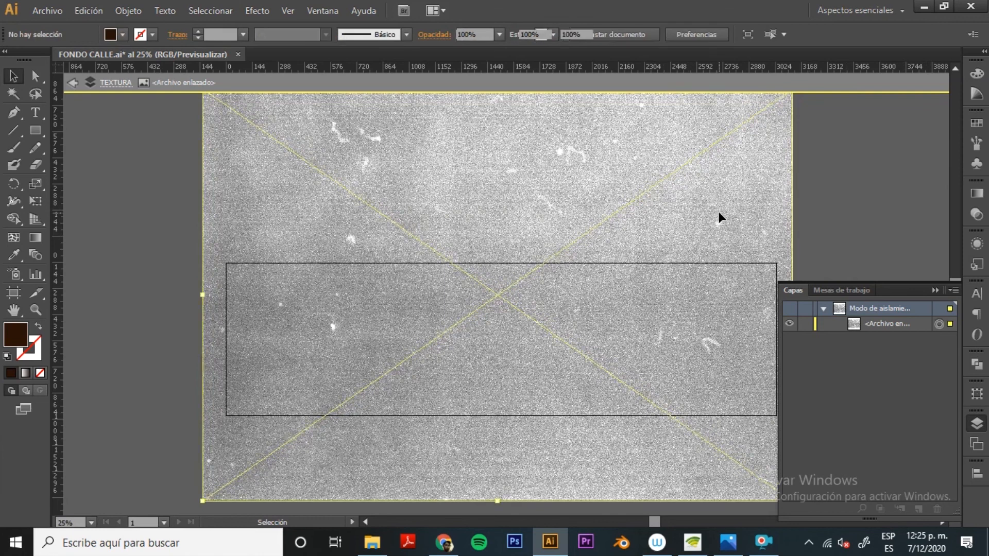
double_click(882, 234)
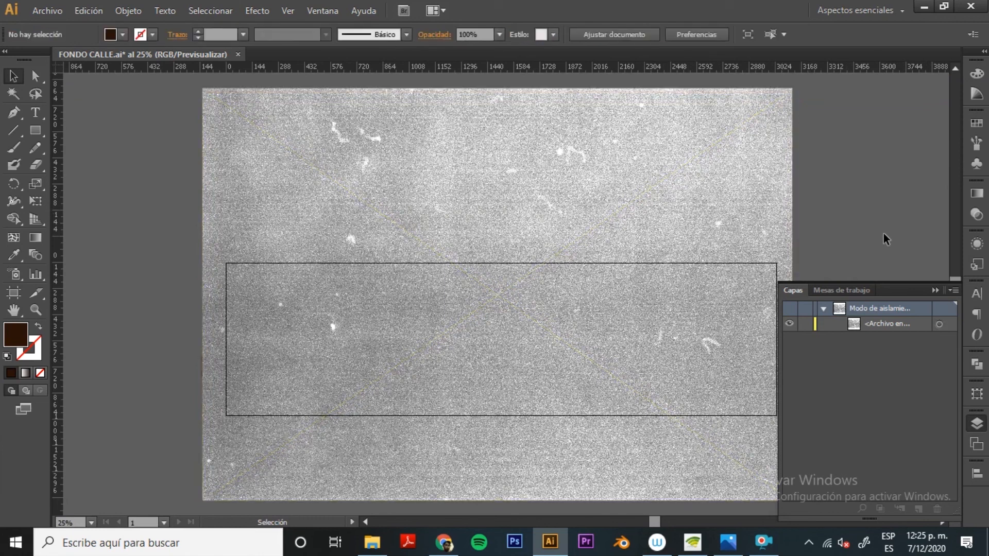
Step: Try the Superponer blending mode on the film texture over the facades and delete the image
click(702, 196)
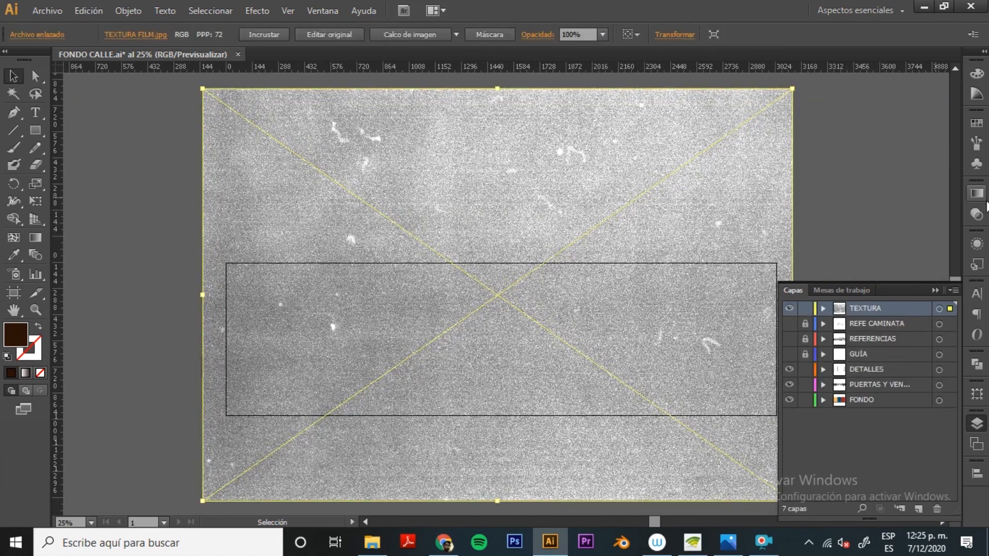
click(980, 218)
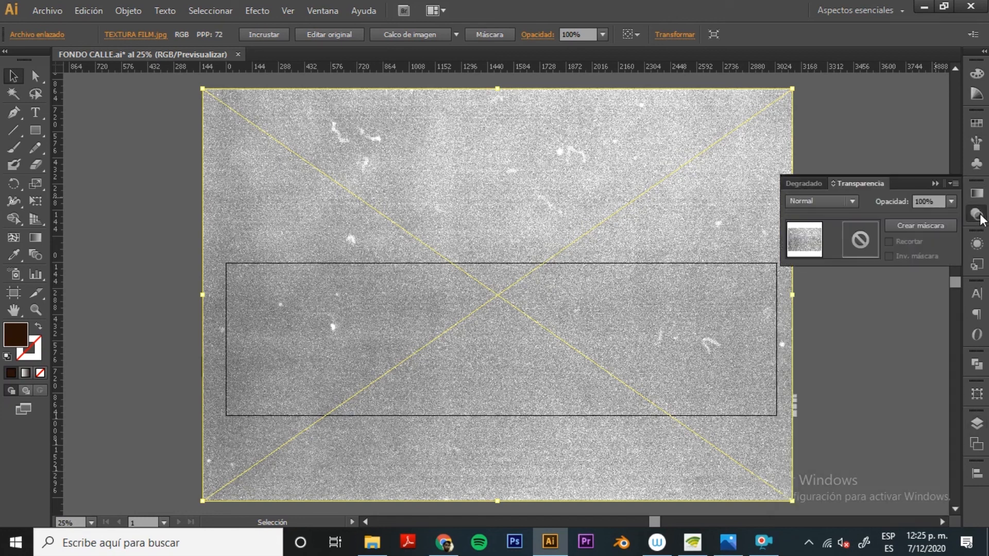
click(817, 204)
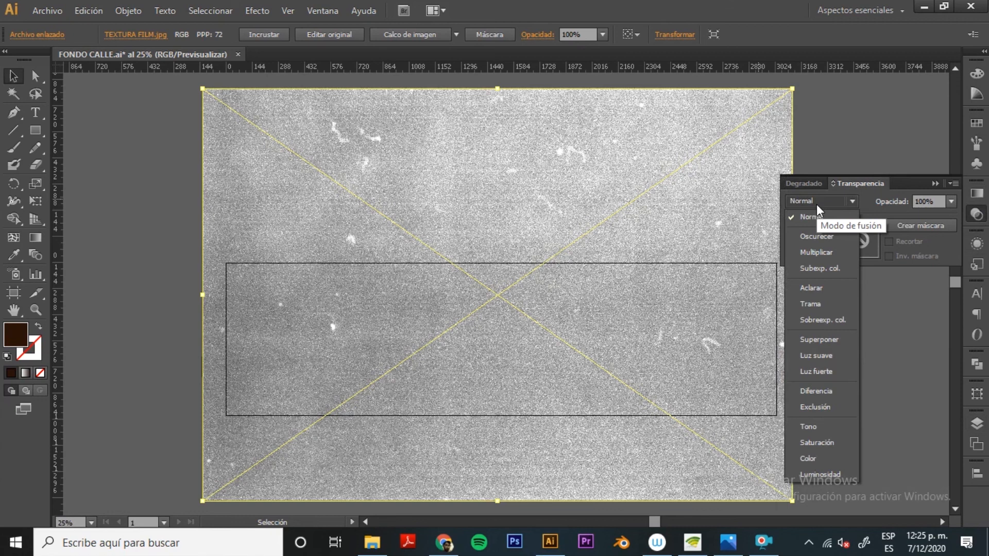
click(811, 341)
click(837, 332)
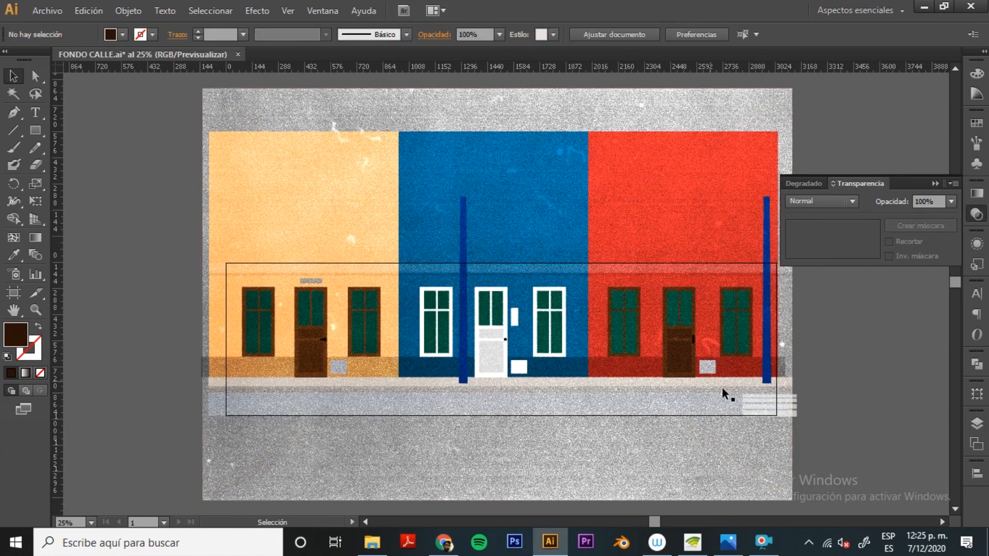
click(627, 221)
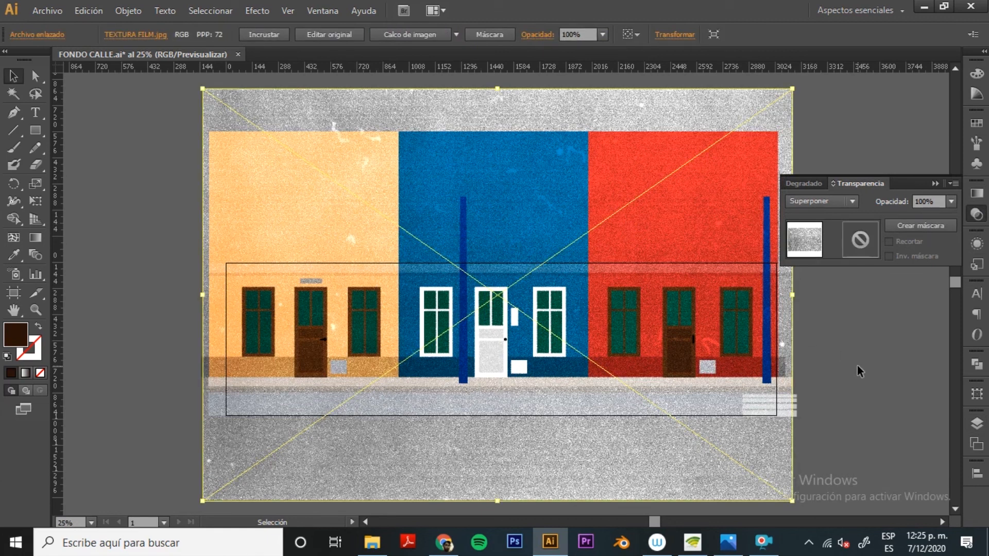
key(Delete)
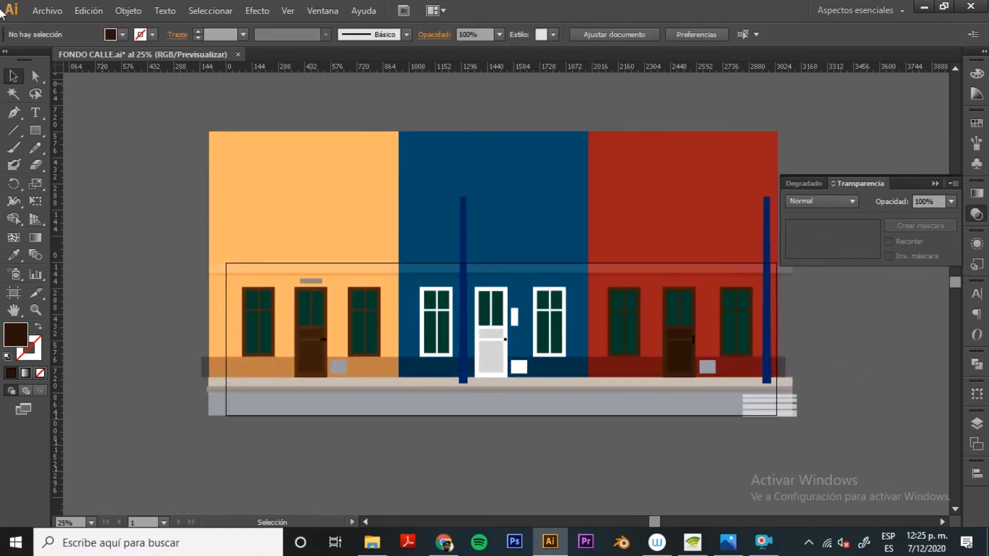
Step: Place the TEXTURA PAPEL image on the TEXTURA layer
click(57, 14)
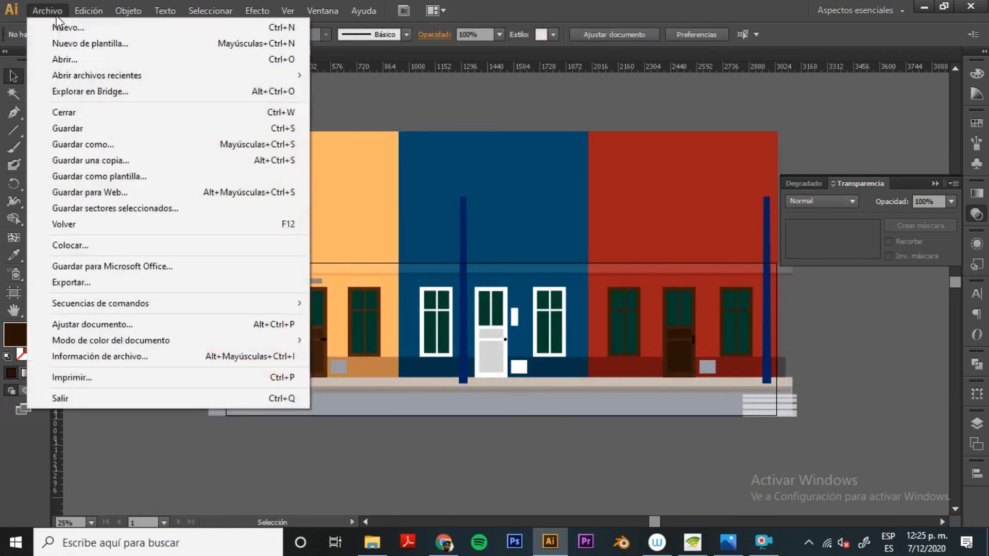
click(92, 244)
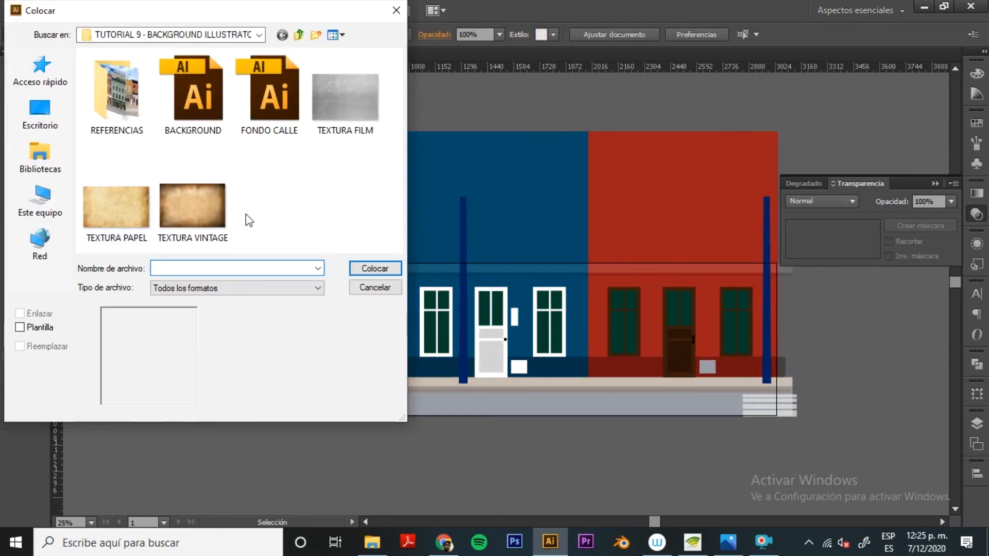
click(119, 213)
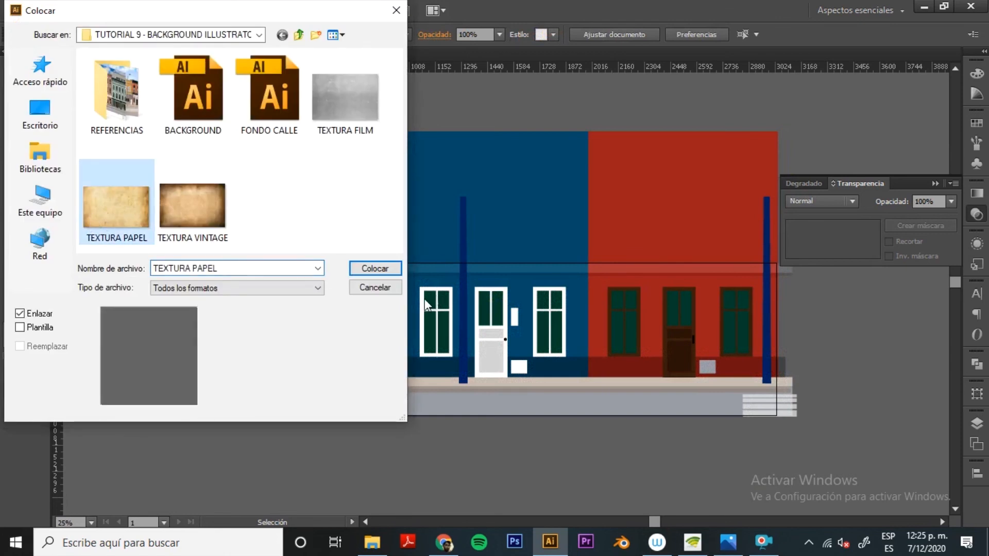
click(381, 265)
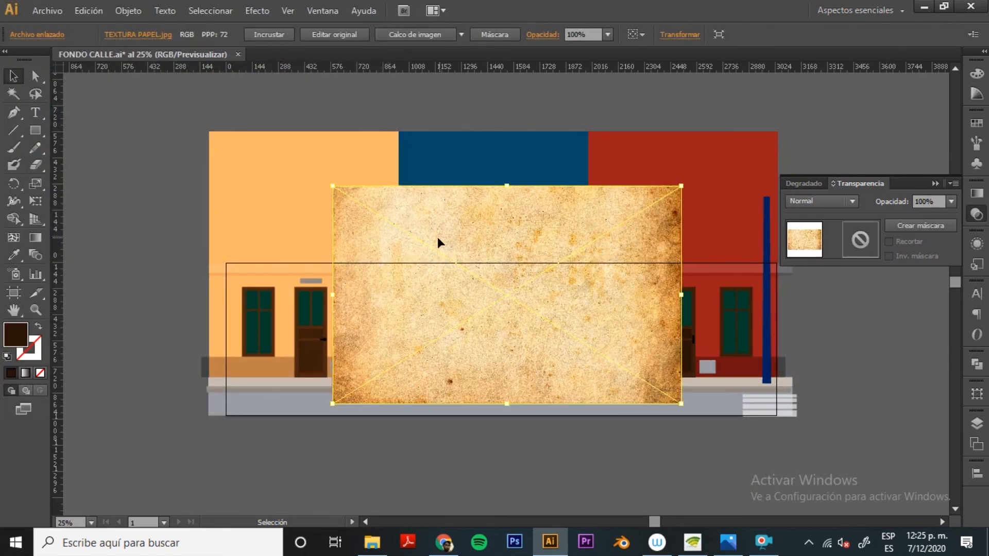
Step: Enlarge the paper texture to cover the facades and street, and set its blending mode to Superponer
drag(681, 185, 790, 117)
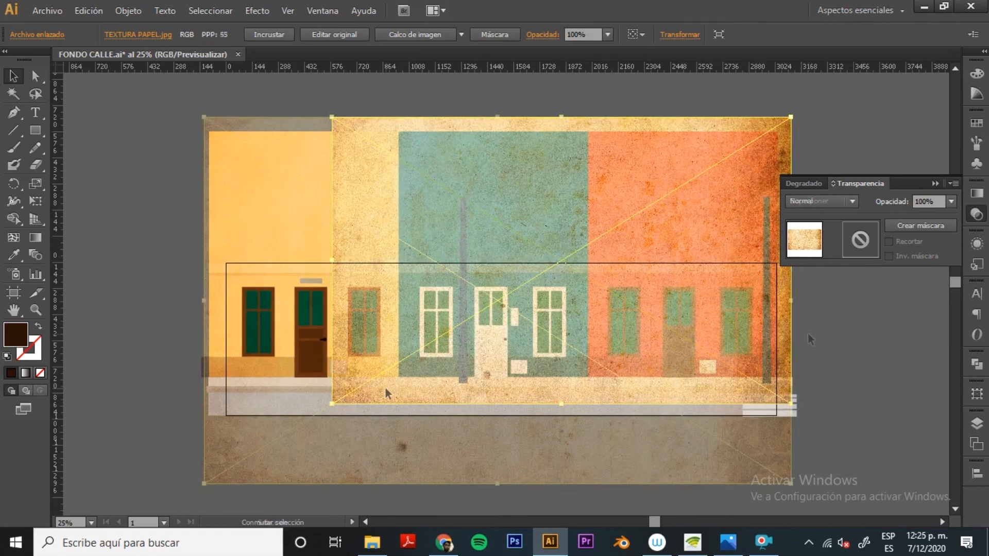
click(828, 333)
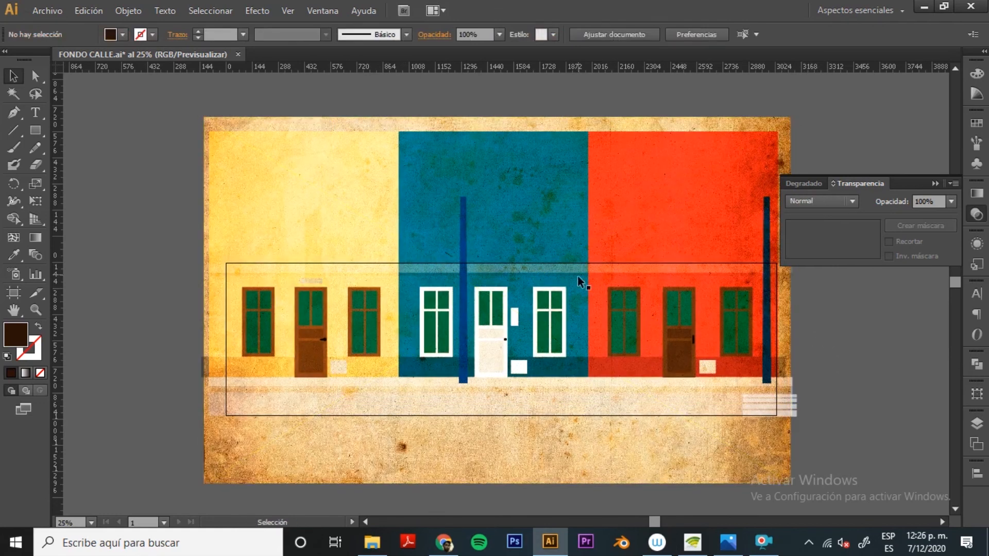
Step: Lower the paper texture's opacity to 50%
click(579, 237)
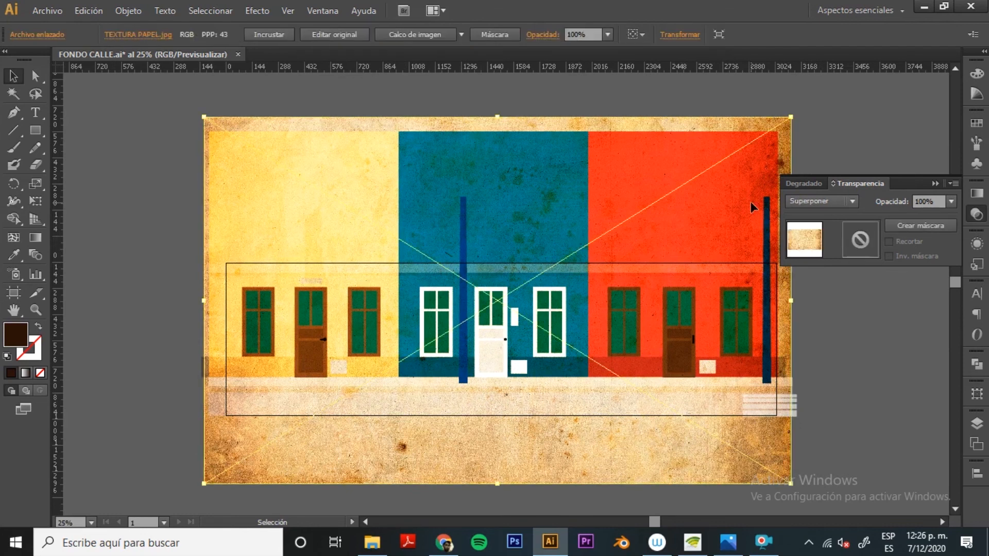
click(952, 201)
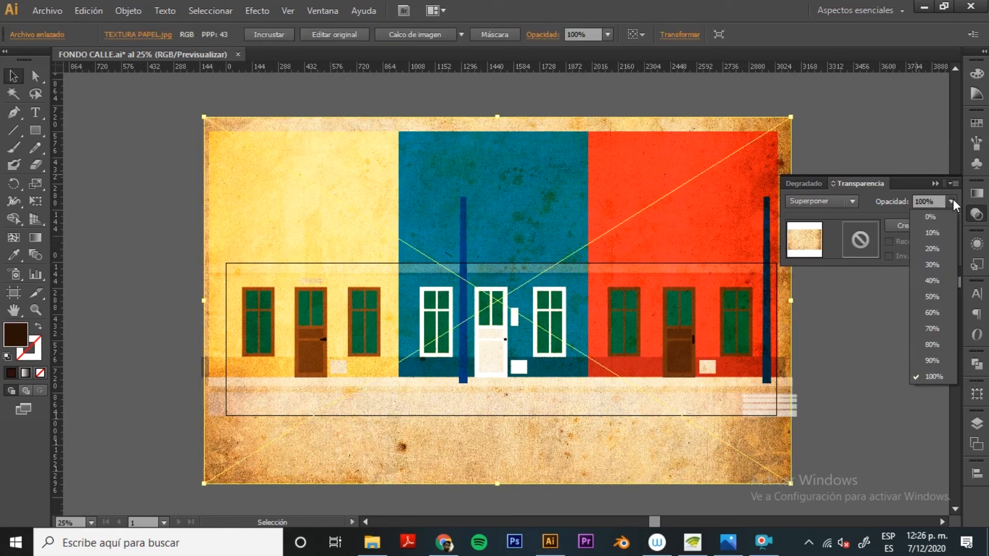
click(932, 325)
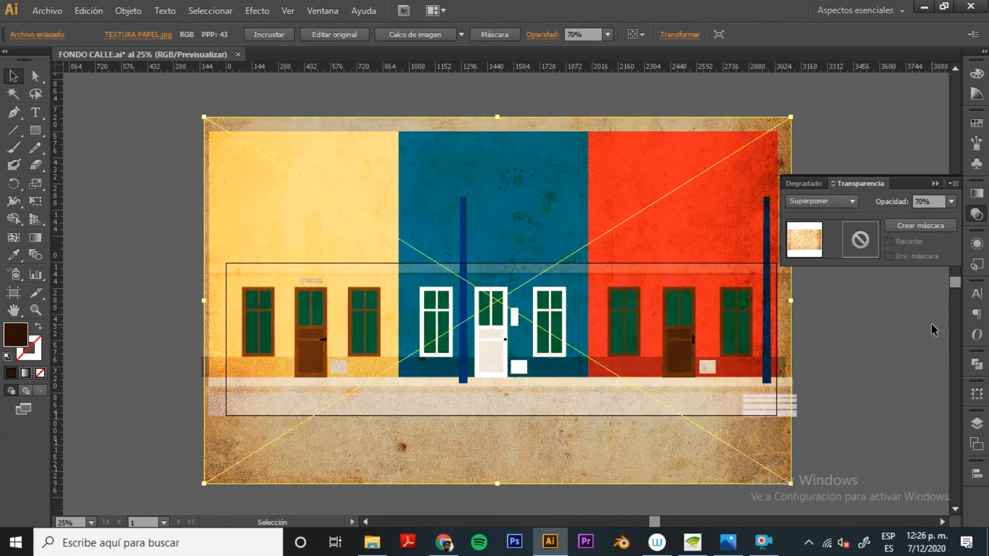
click(949, 203)
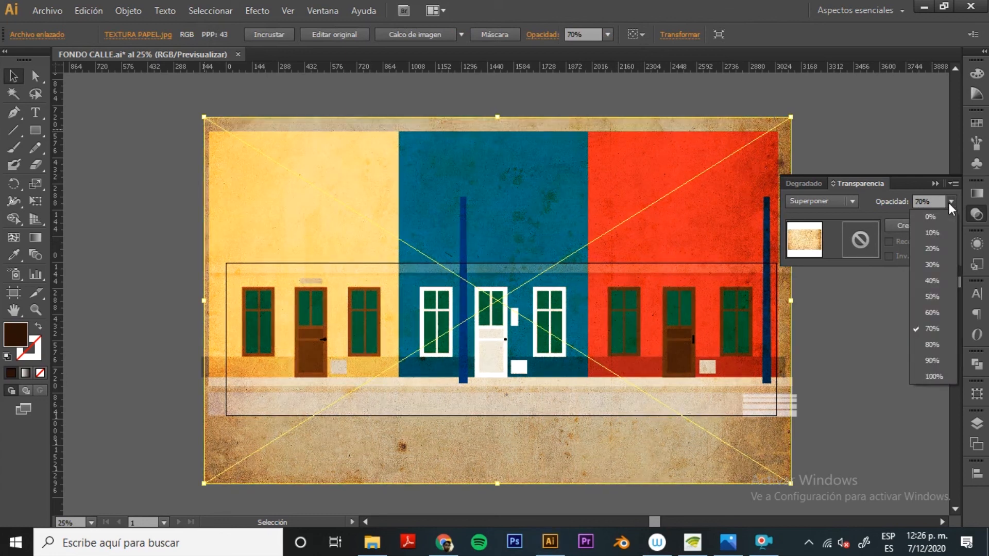
click(941, 300)
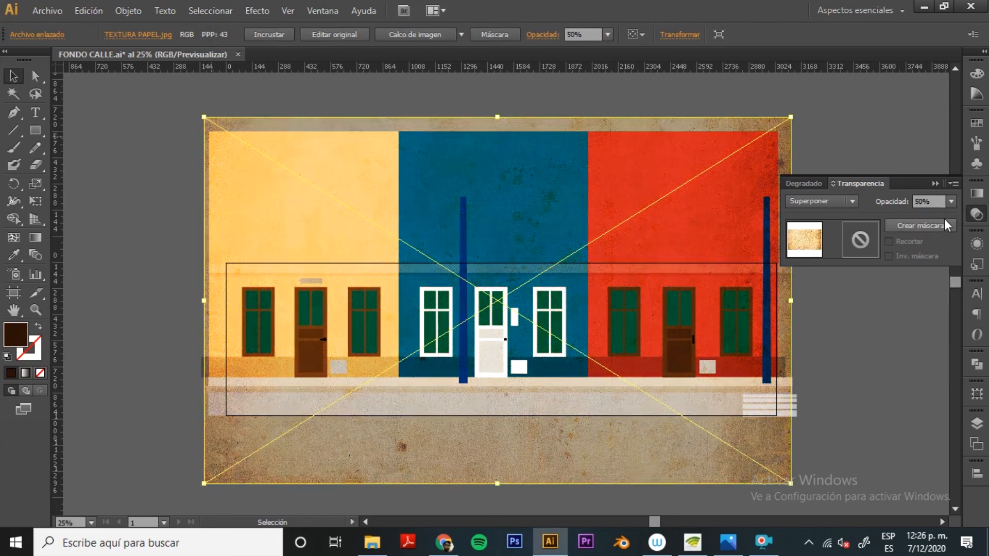
click(834, 394)
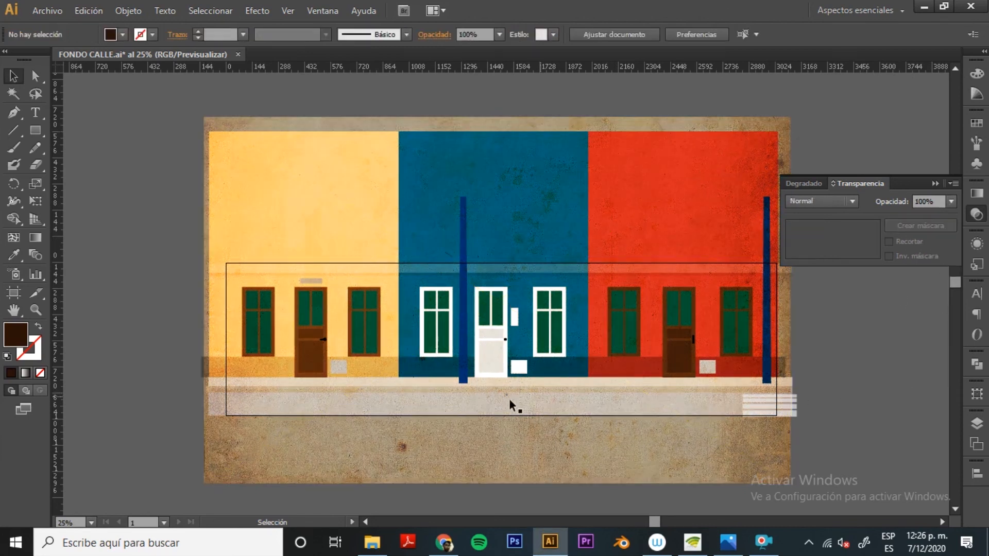
Step: Examine how the paper texture looks over the facades, doors and sidewalk at closer range
drag(401, 379, 489, 396)
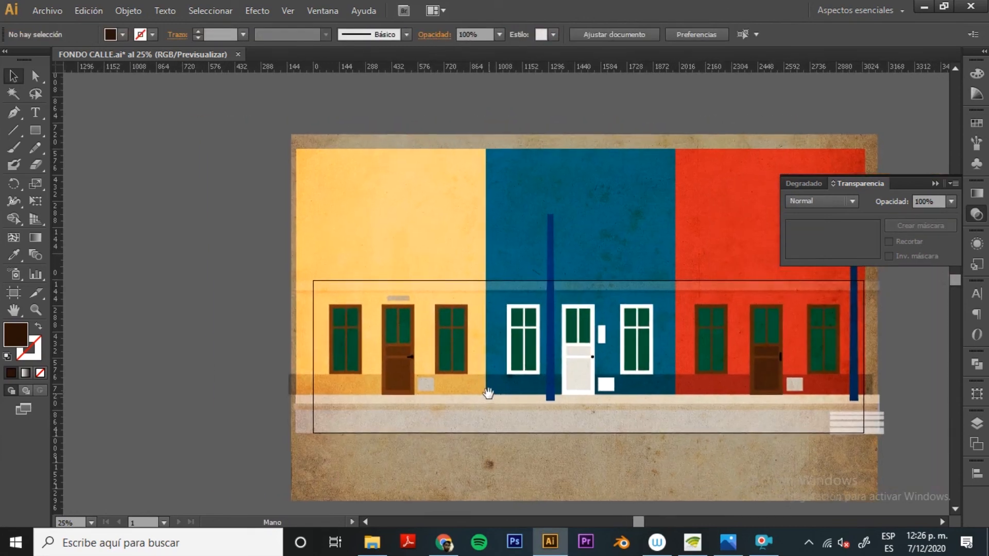
click(558, 332)
drag(458, 355, 481, 380)
key(ctrl+minus)
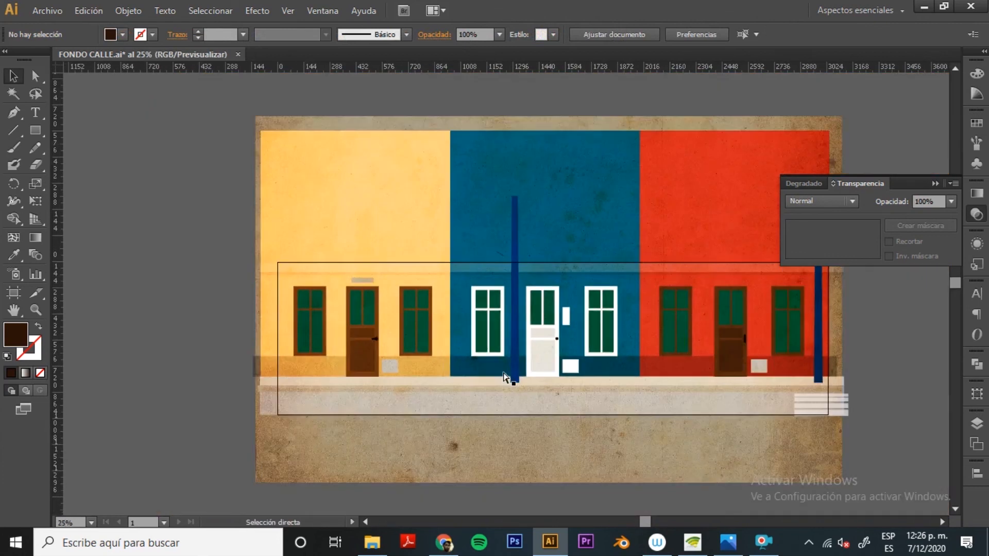
ctrl+click(582, 331)
drag(648, 357, 738, 386)
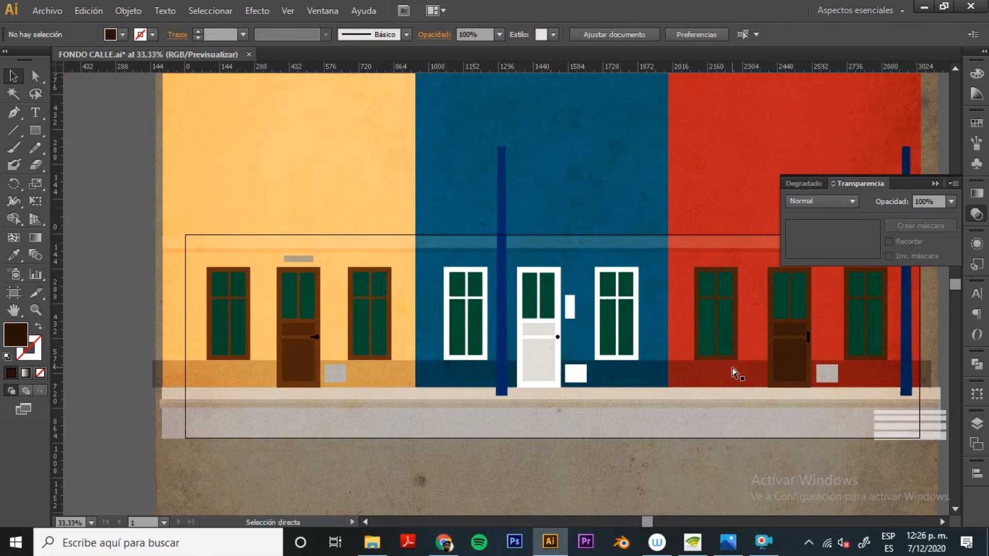
key(ctrl+minus)
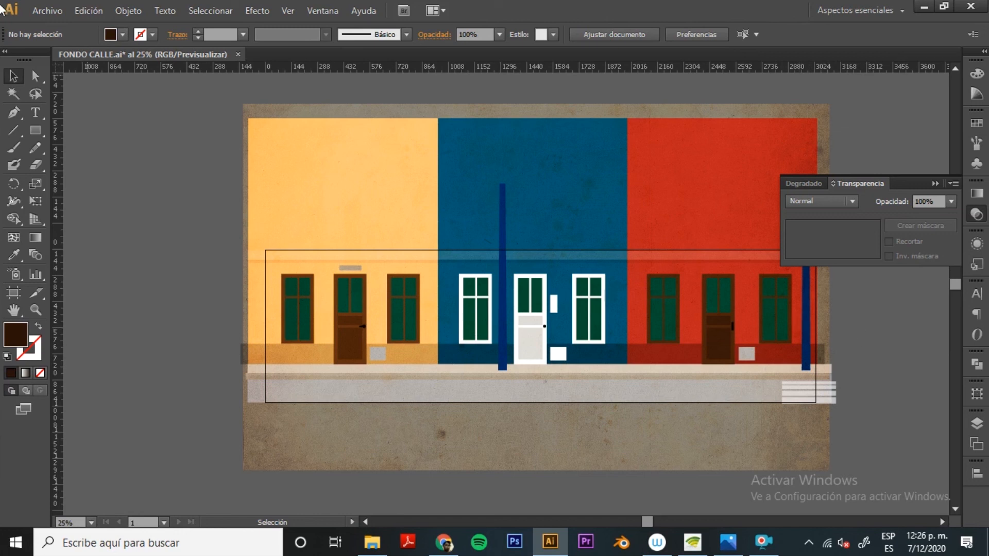
Step: Start exporting the artwork as a JPEG named FONDO CALLE in the TUTORIAL 9 folder, limited to the artboards
click(49, 12)
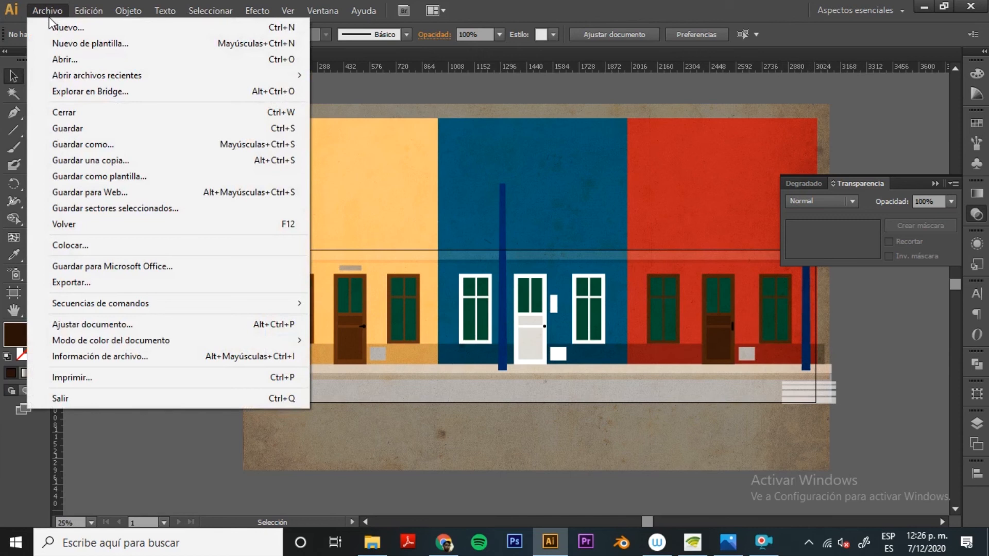
click(67, 283)
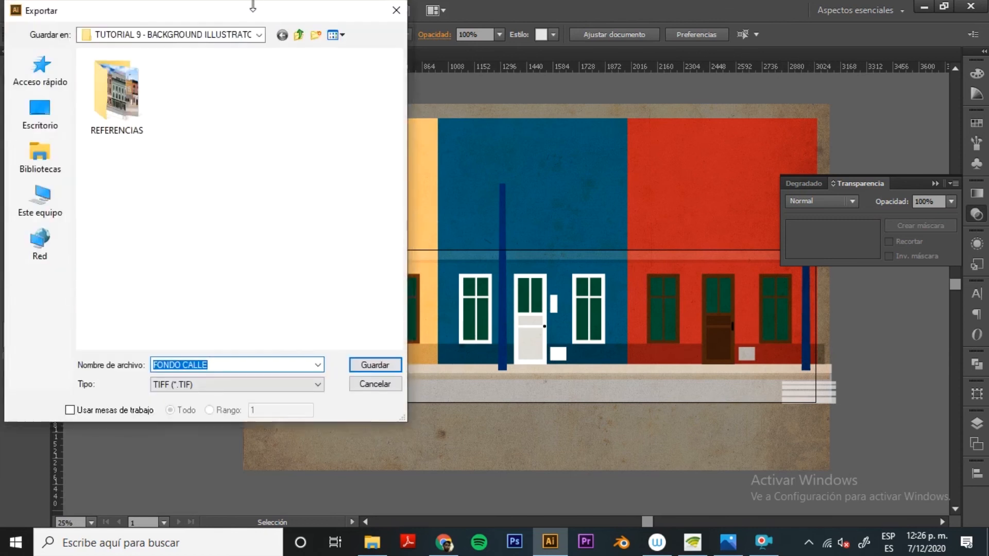
drag(253, 17, 388, 39)
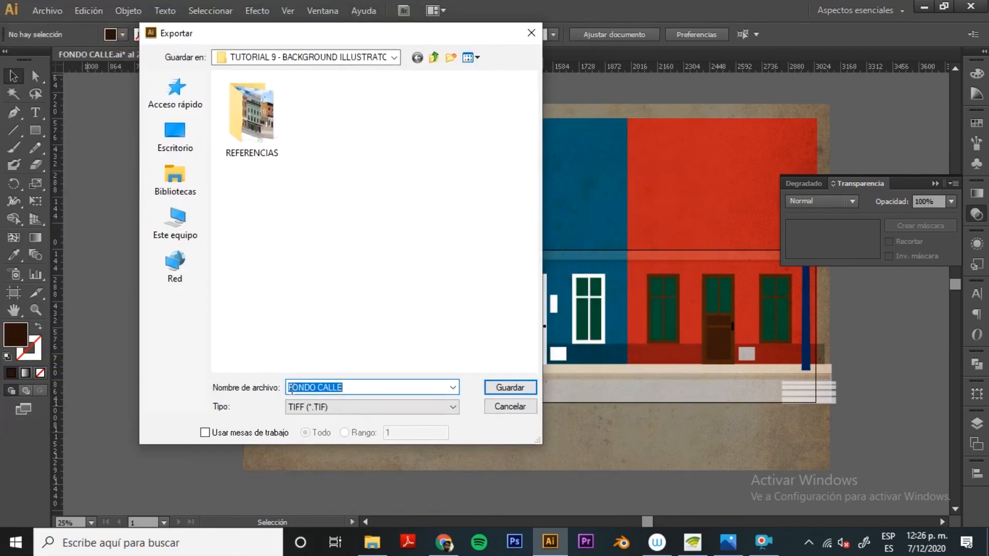
click(205, 432)
click(377, 409)
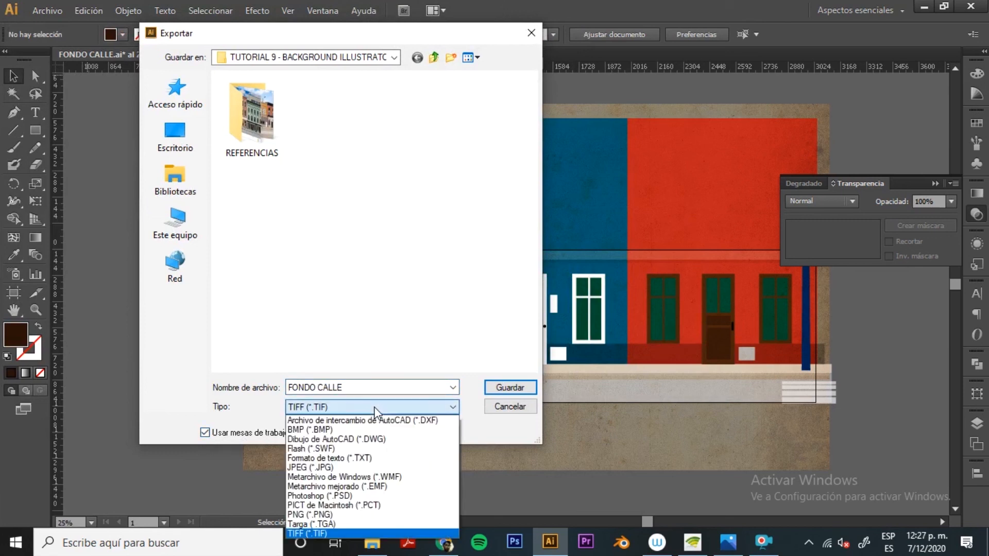
click(338, 466)
click(510, 387)
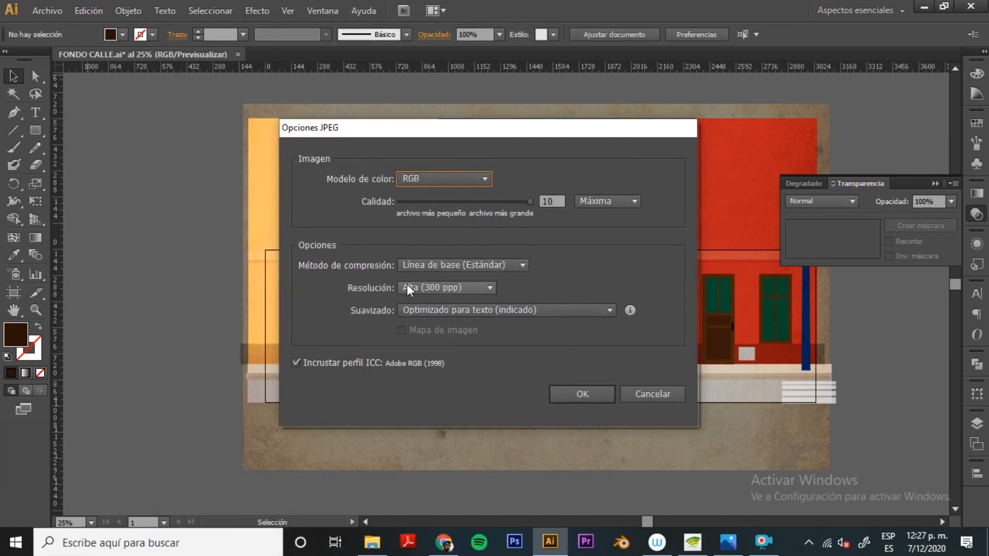
Step: Export the JPEG with the RGB color model, maximum quality 10 and high resolution of 300 ppi
click(489, 291)
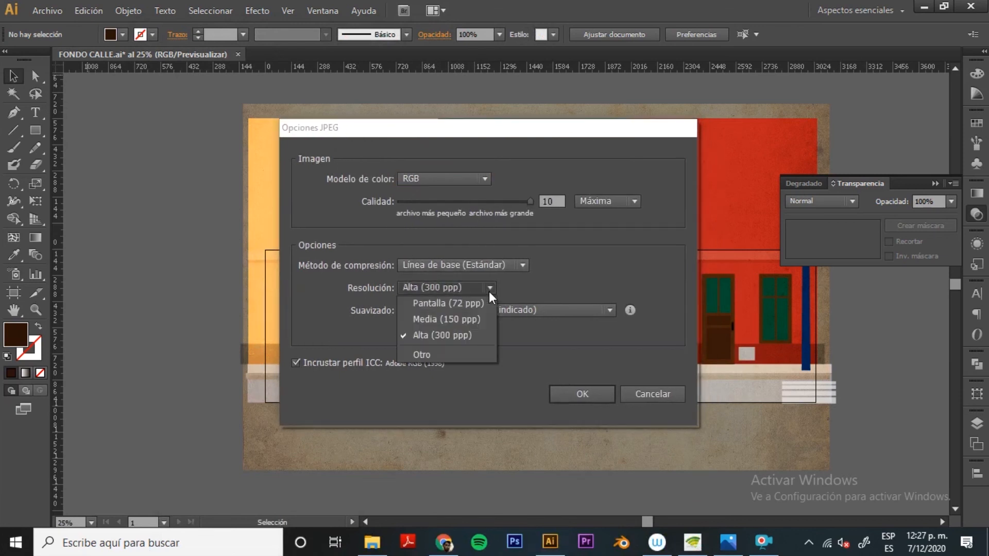
click(469, 335)
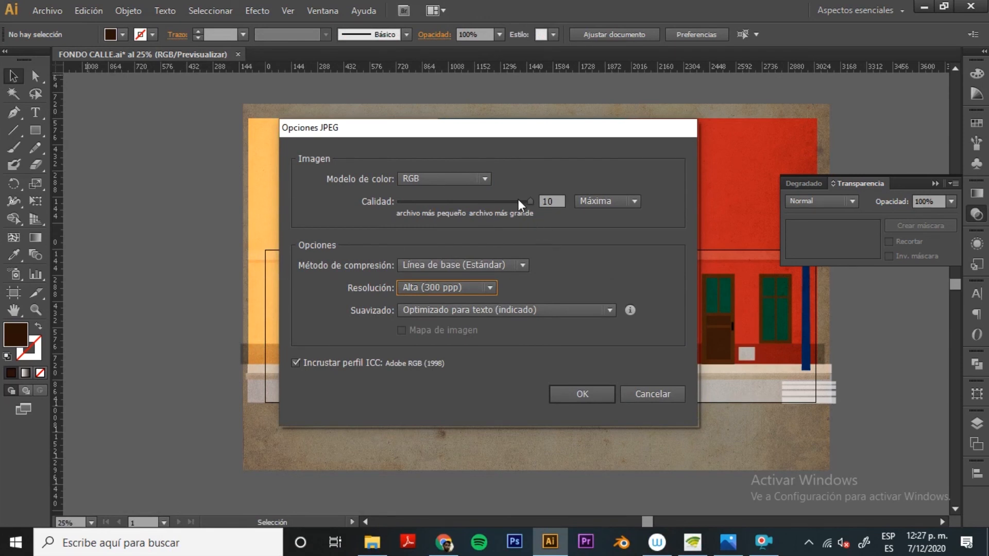
click(485, 178)
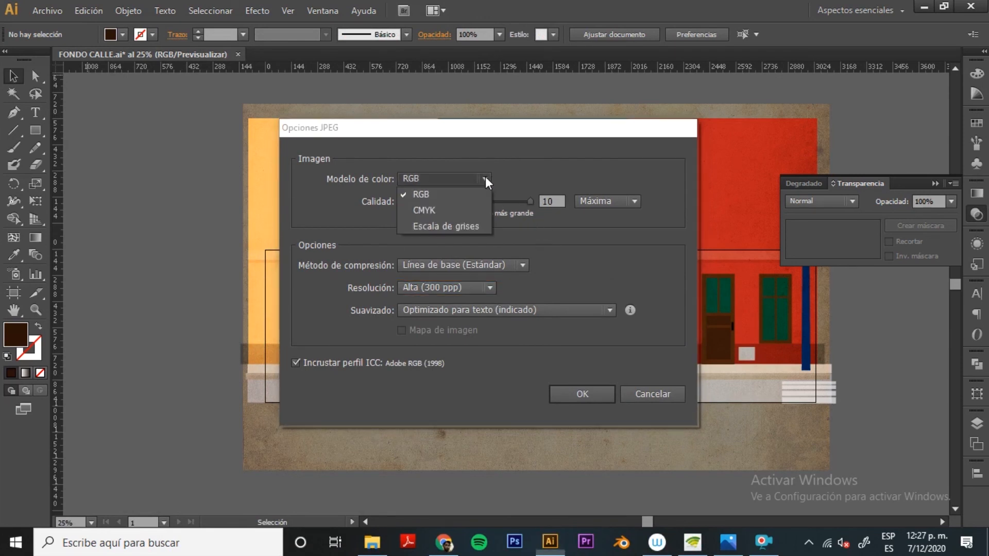
click(470, 195)
drag(530, 202, 690, 200)
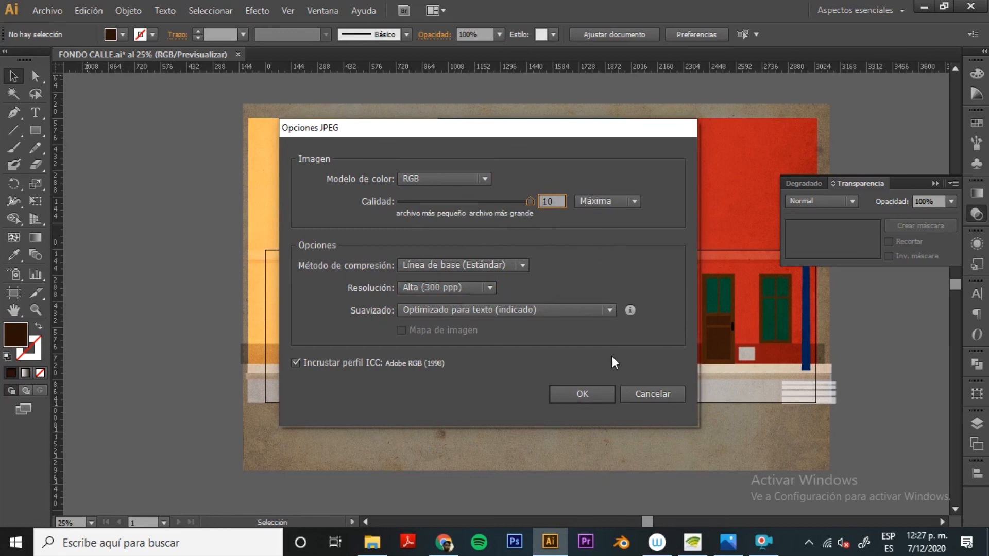
click(591, 397)
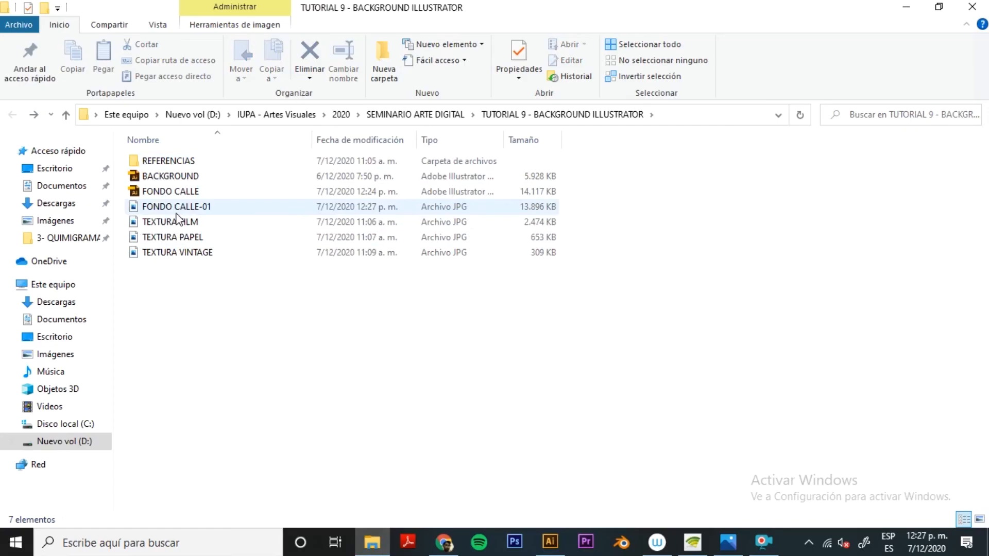
Step: Open the exported FONDO CALLE-01 image from the project folder in Photos and view it in a maximized window
click(189, 210)
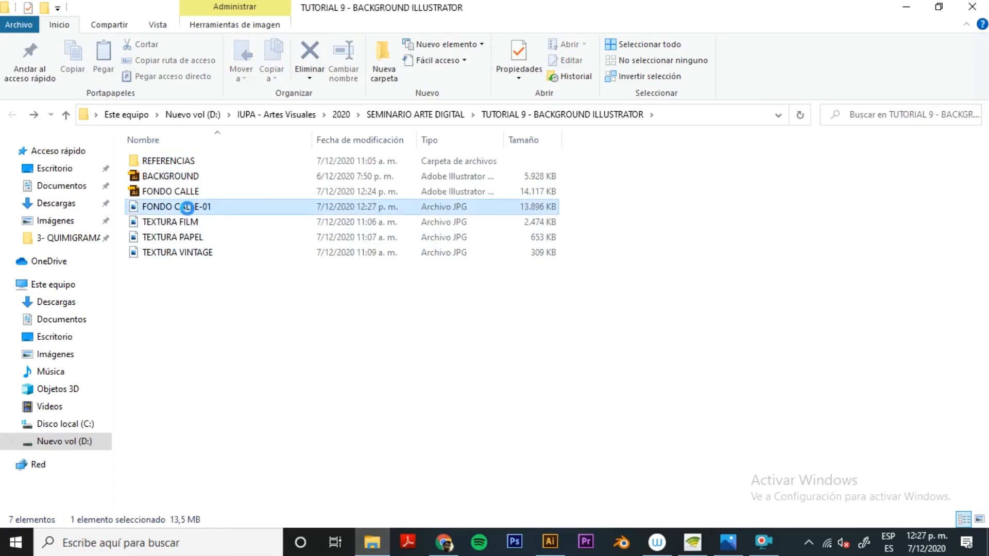
click(729, 542)
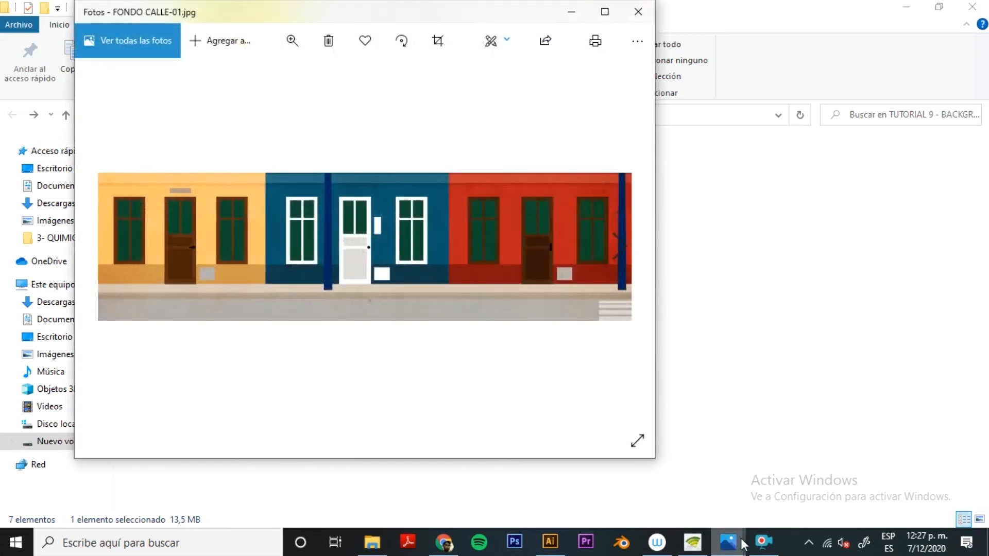
click(605, 12)
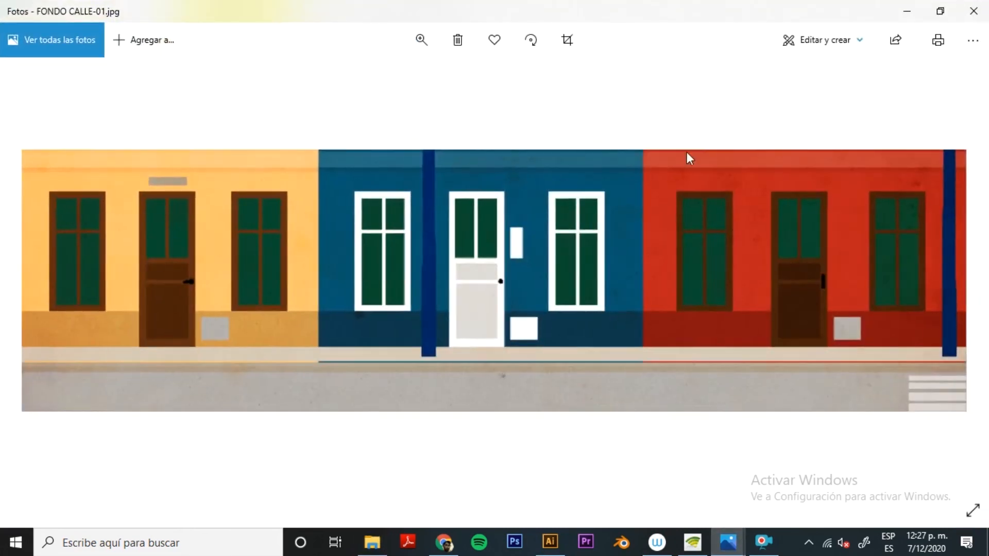